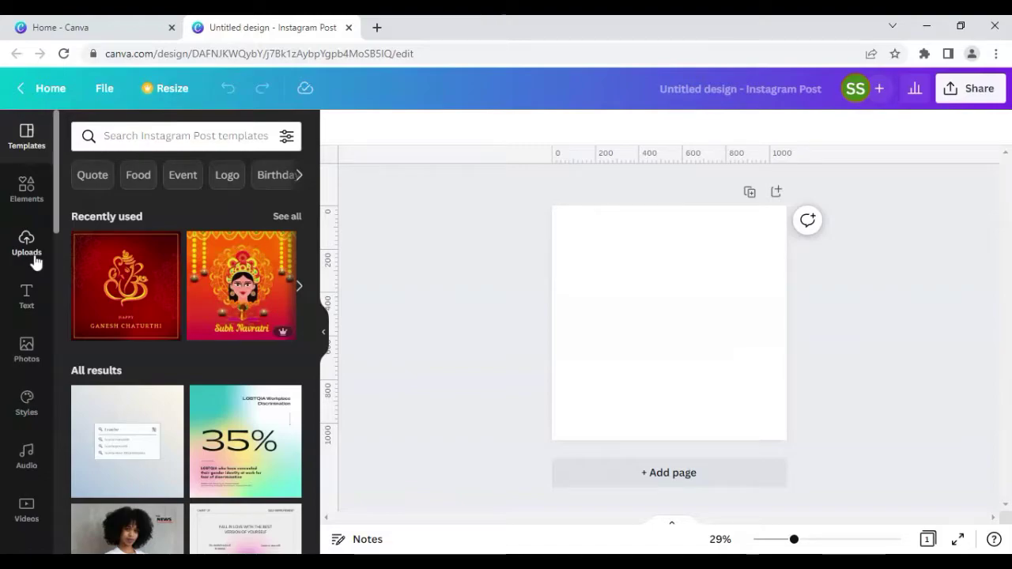
- Open the Photos library beside the blank Instagram post
left_click(26, 346)
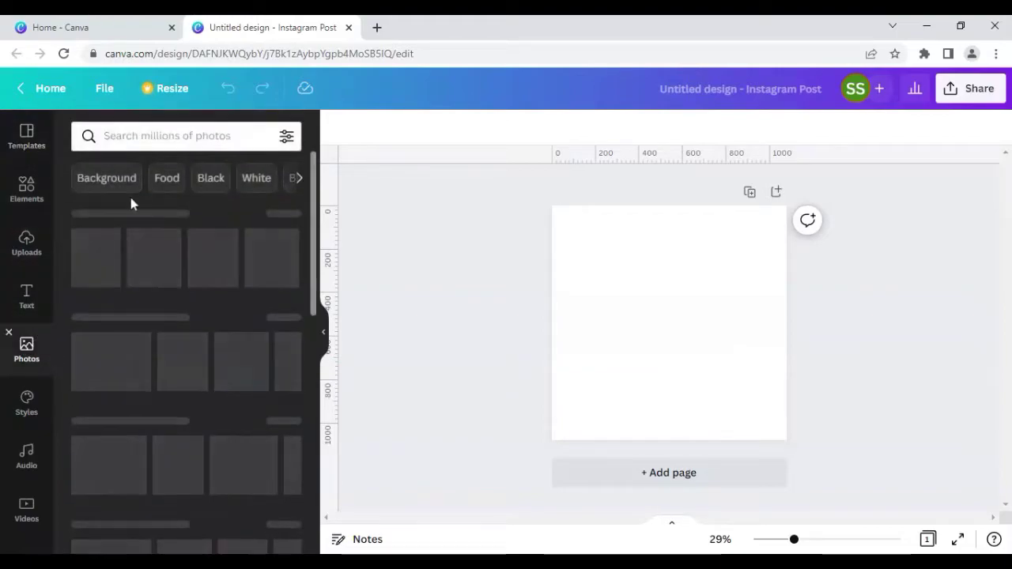
- Search Photos for 'bungalow' and add the white house photo to the page
left_click(158, 135)
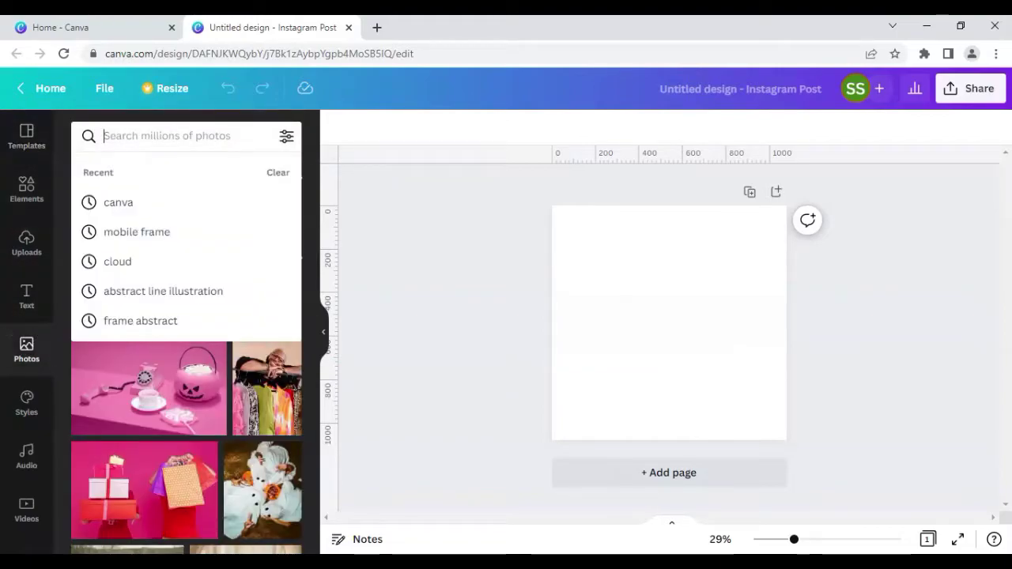
type("bunga")
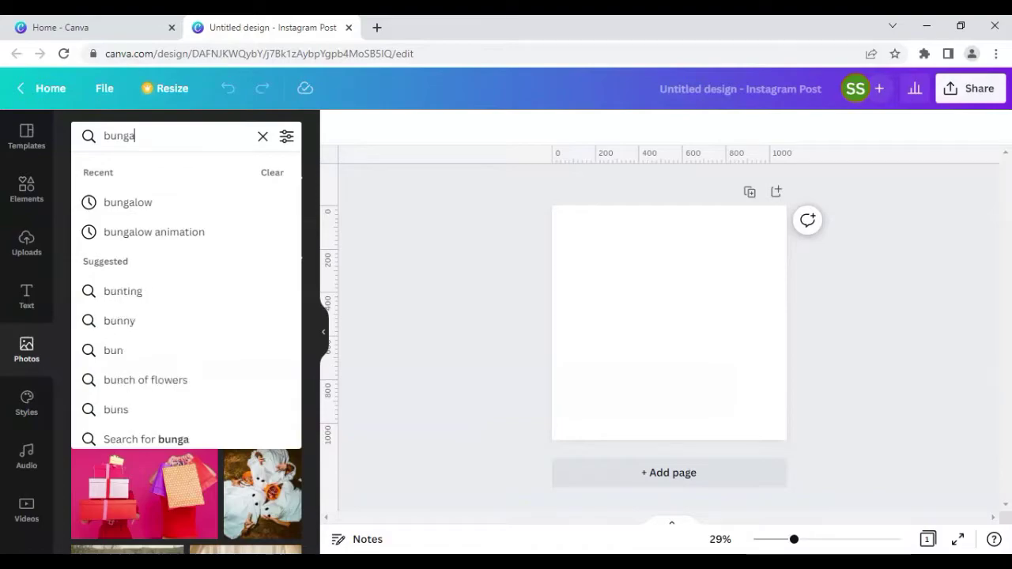
left_click(169, 203)
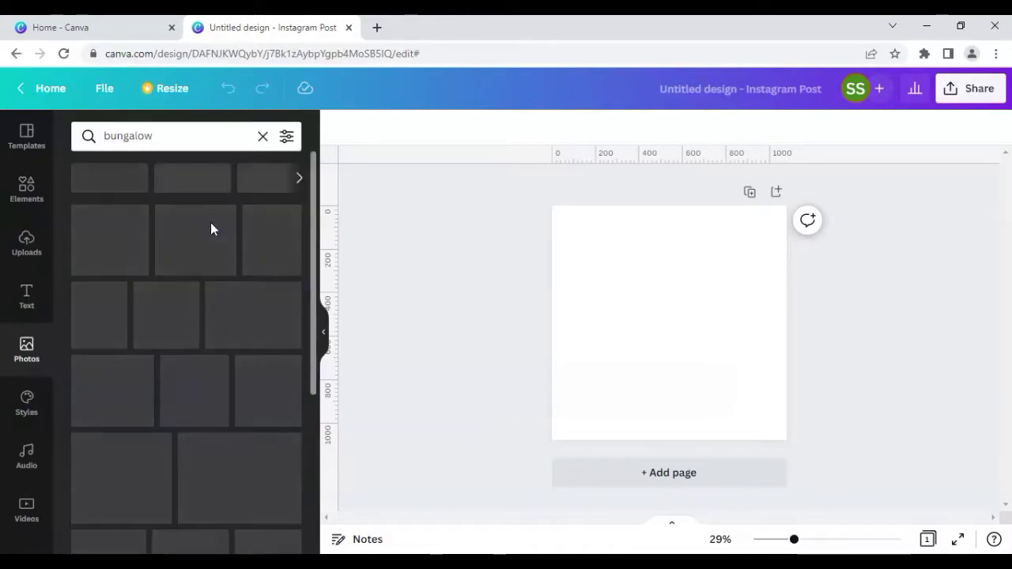
scroll(182, 256, "down", 2)
scroll(182, 255, "down", 3)
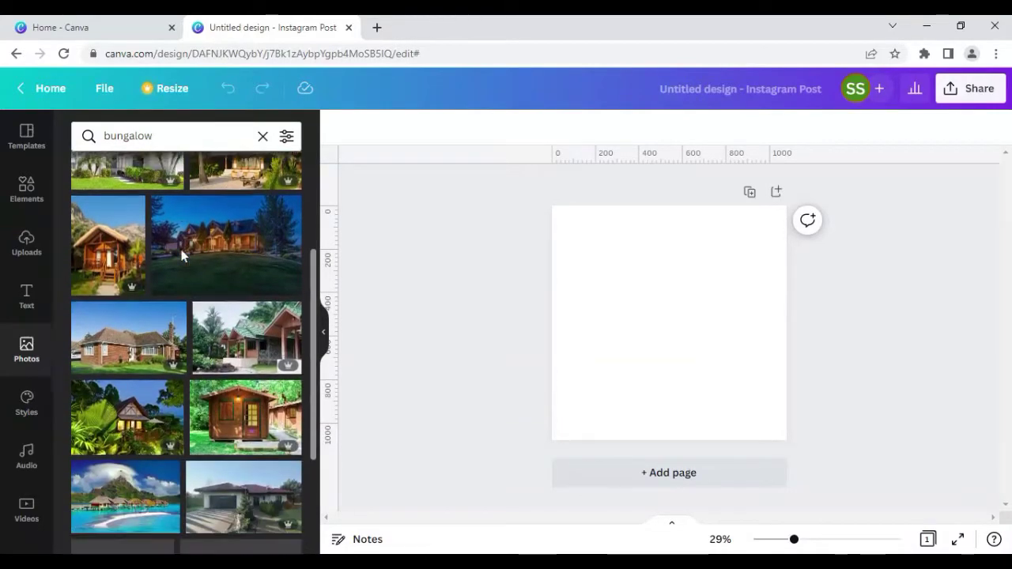
scroll(182, 256, "down", 3)
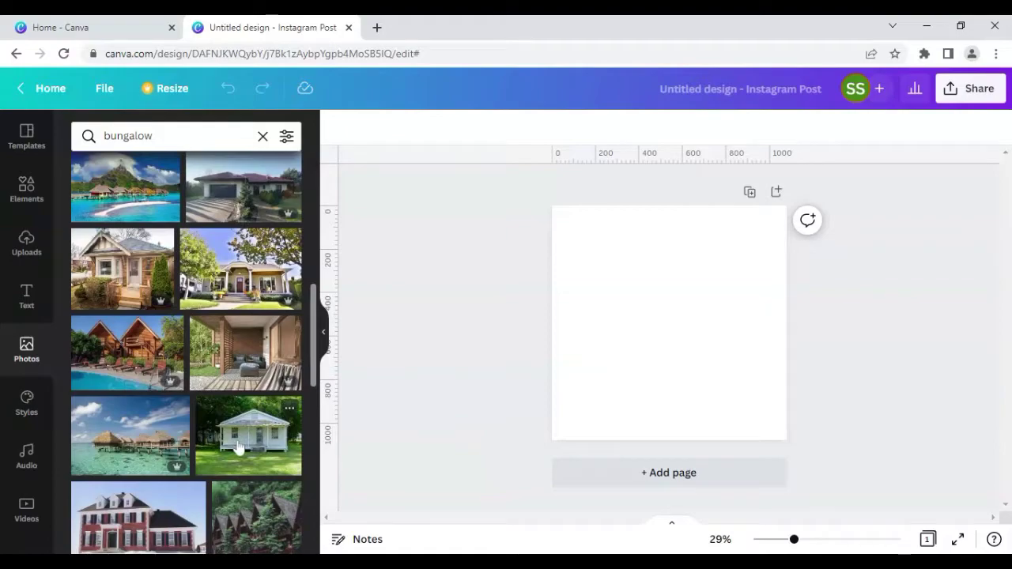
left_click(239, 446)
- Set the white house photo as the page background, shifted slightly left in the frame
right_click(651, 358)
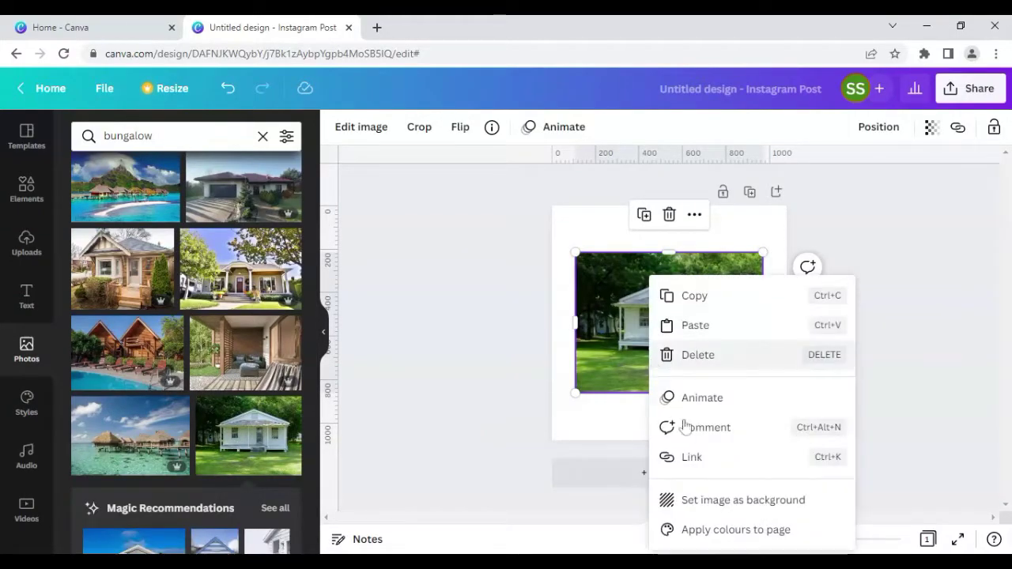
left_click(703, 502)
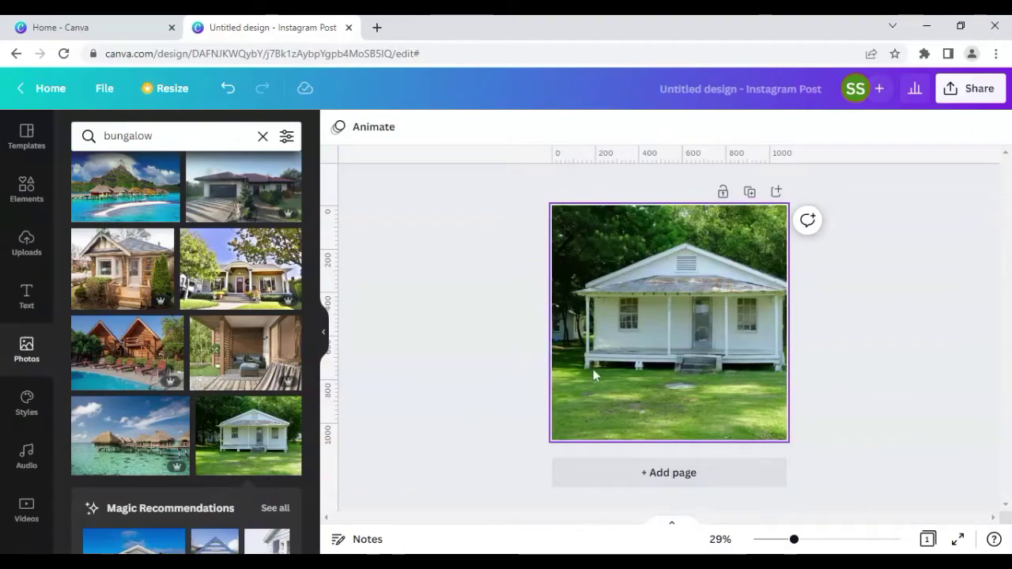
double_click(594, 374)
left_click_drag(606, 351, 589, 351)
left_click(836, 346)
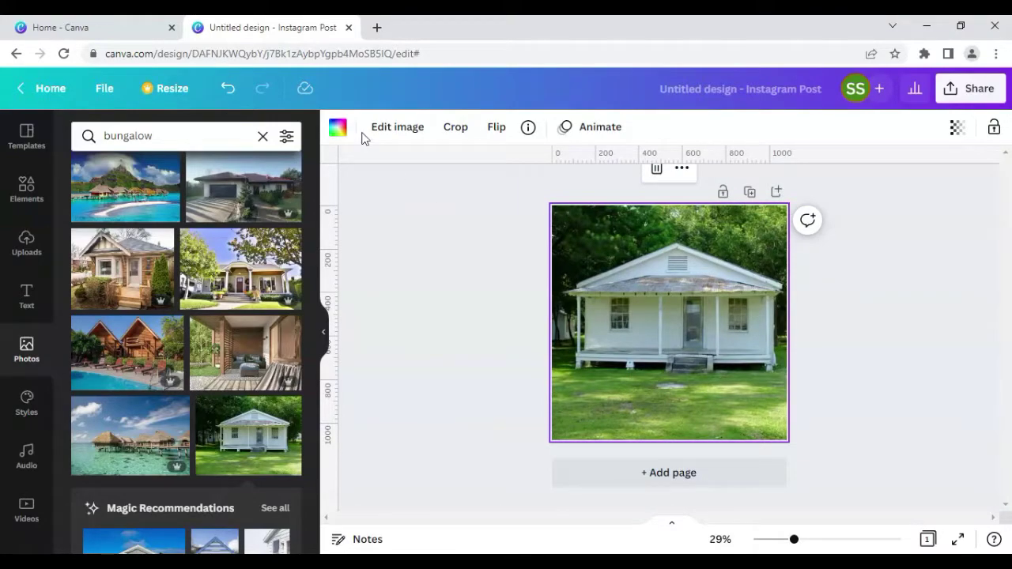
left_click(393, 133)
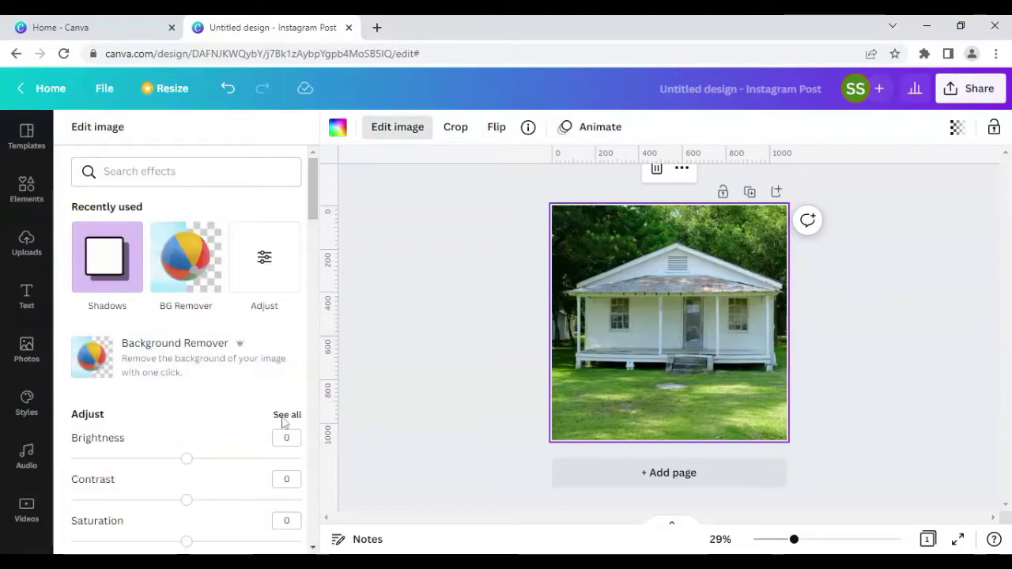
- Blur the house background to 39 and add a plain square shape from Elements
left_click(267, 272)
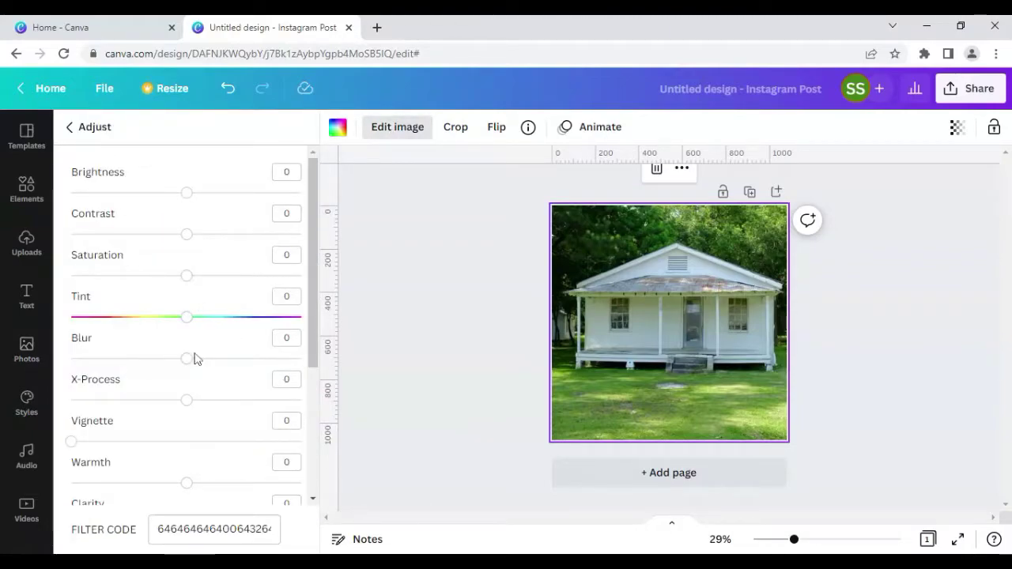
left_click_drag(188, 359, 232, 362)
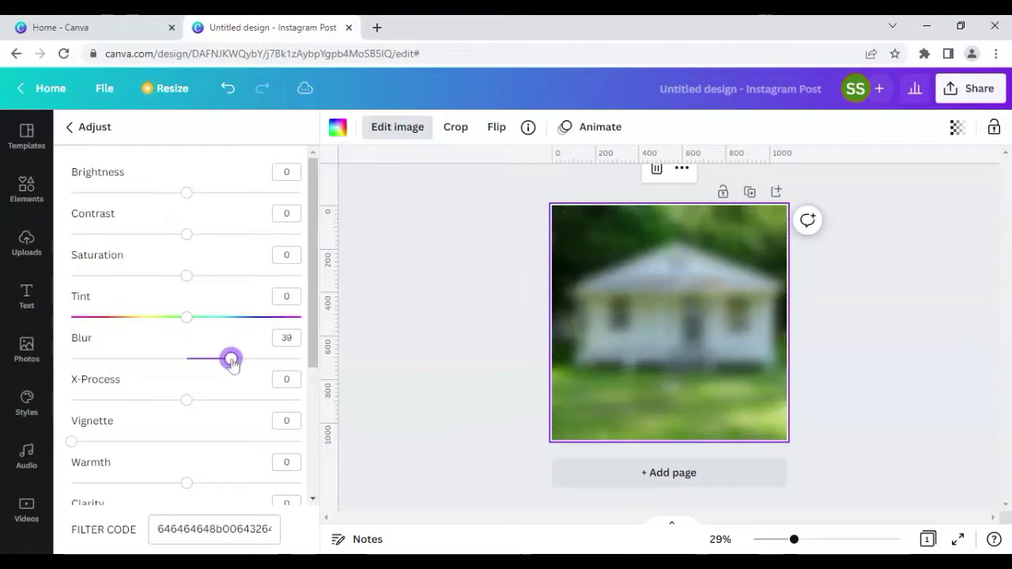
left_click(414, 357)
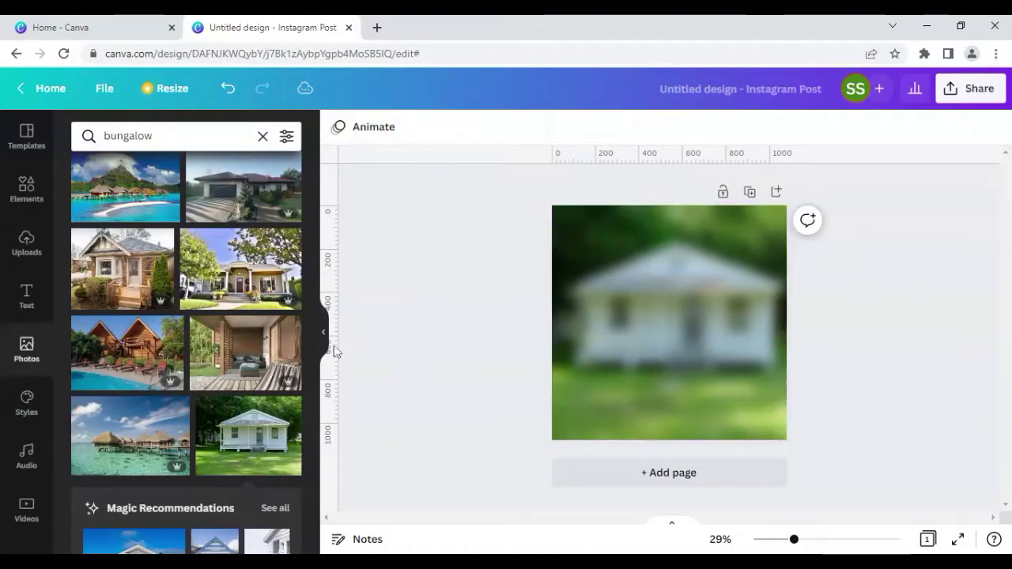
left_click(30, 198)
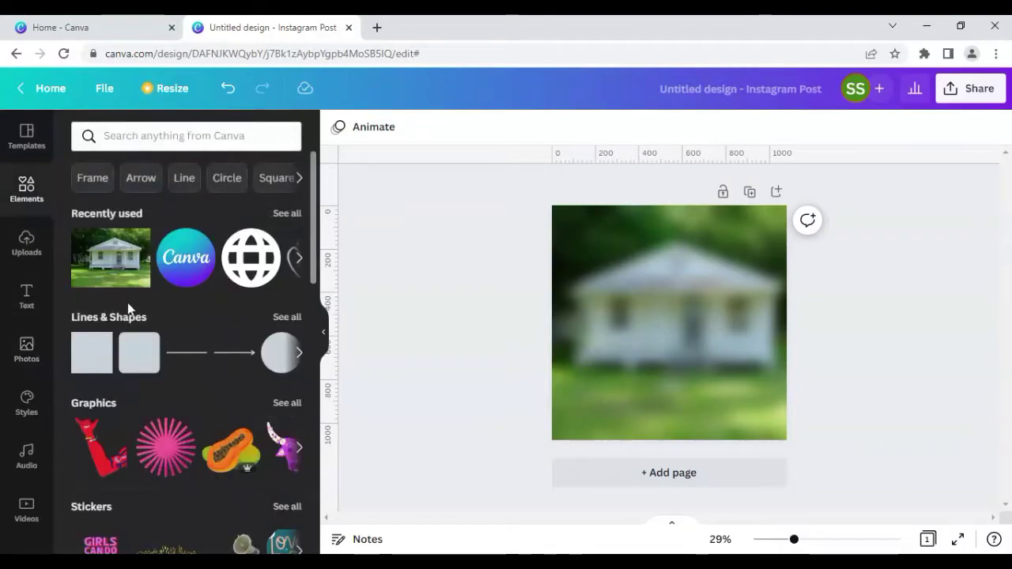
left_click(85, 365)
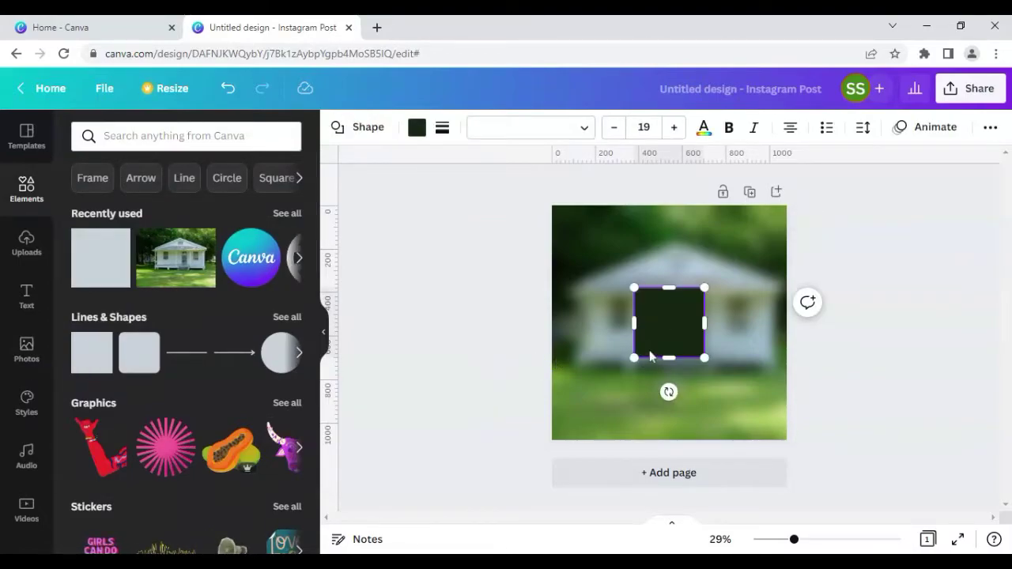
- Move the square to the top-left corner and stretch it to cover the whole page
left_click(503, 334)
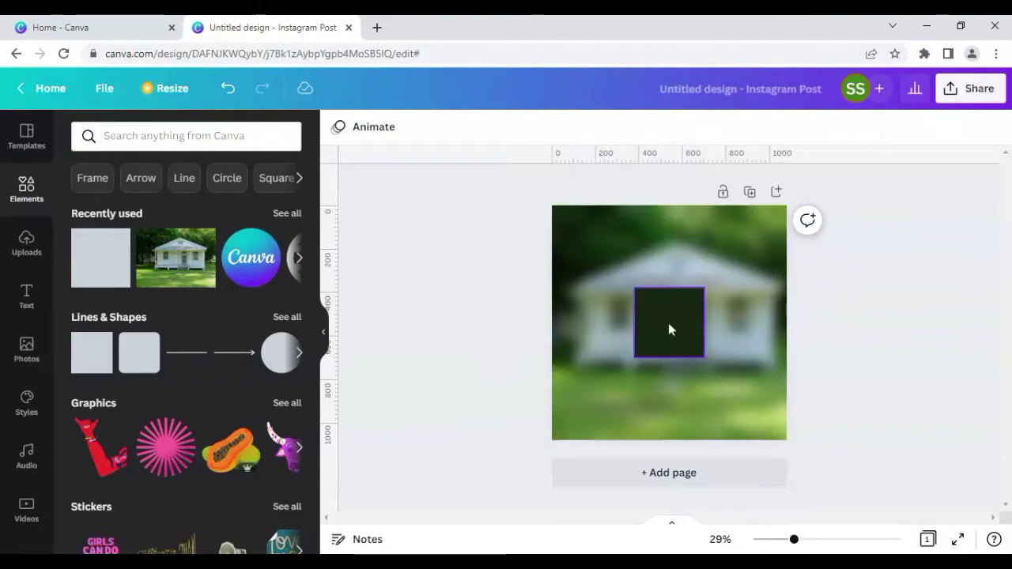
left_click(668, 323)
left_click_drag(616, 330, 581, 244)
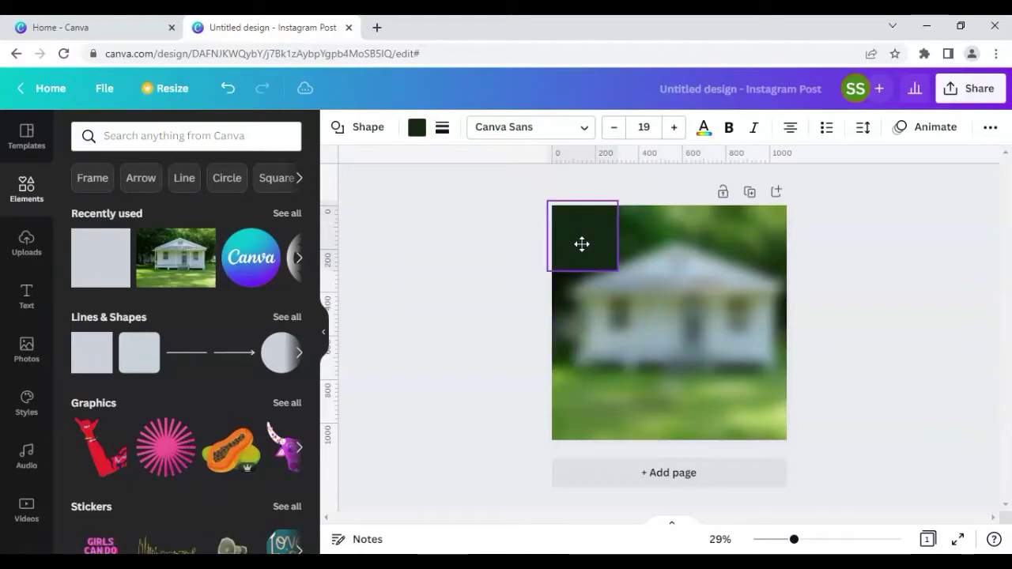
left_click_drag(702, 350, 799, 446)
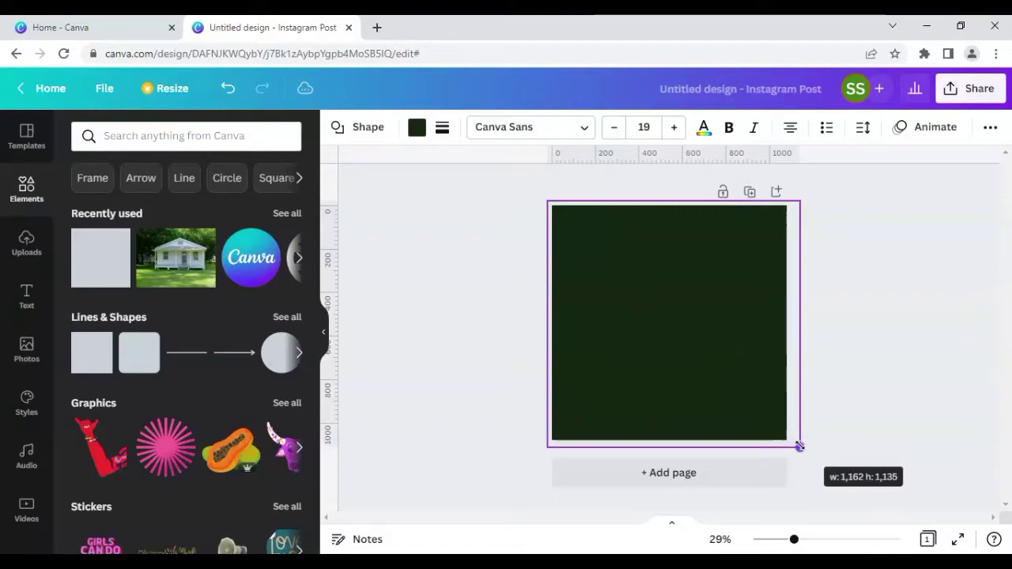
- Colour the square dark brown (#5D3D0B)
left_click(417, 127)
left_click(86, 205)
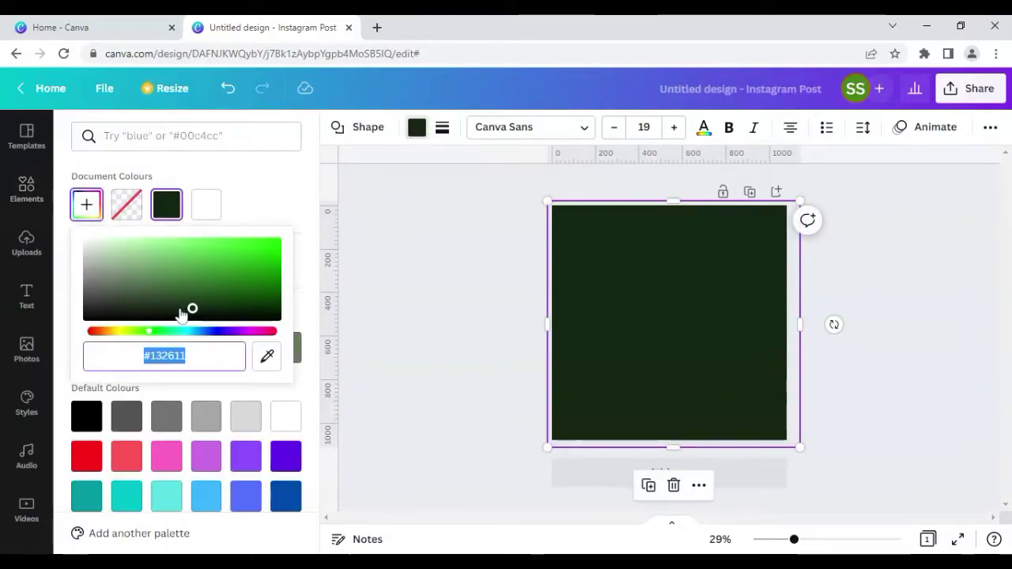
left_click_drag(168, 331, 111, 336)
left_click_drag(192, 309, 257, 289)
left_click(975, 141)
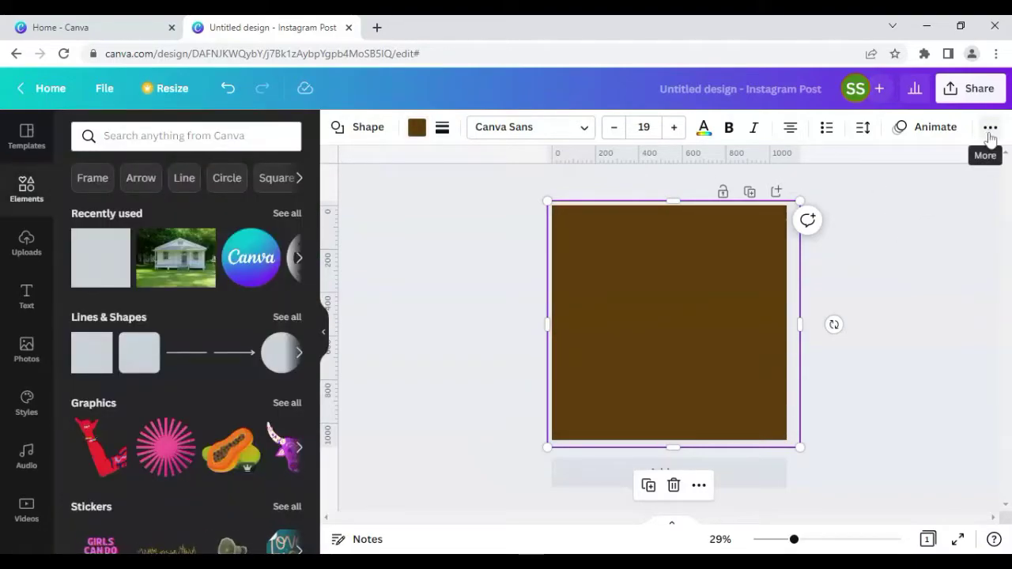
- Set the brown rectangle's transparency to 60
left_click(989, 129)
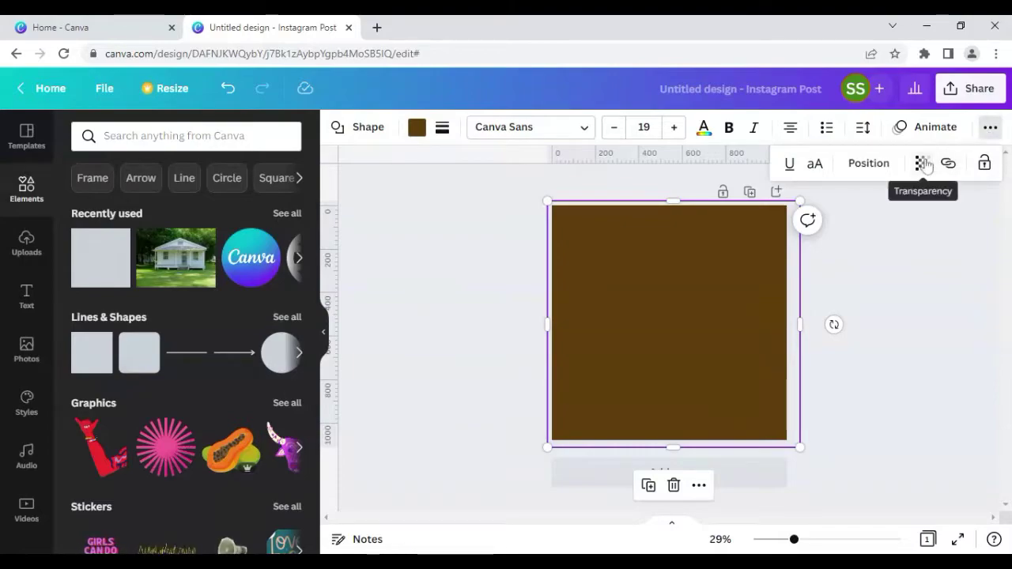
left_click(923, 163)
left_click_drag(882, 227, 860, 226)
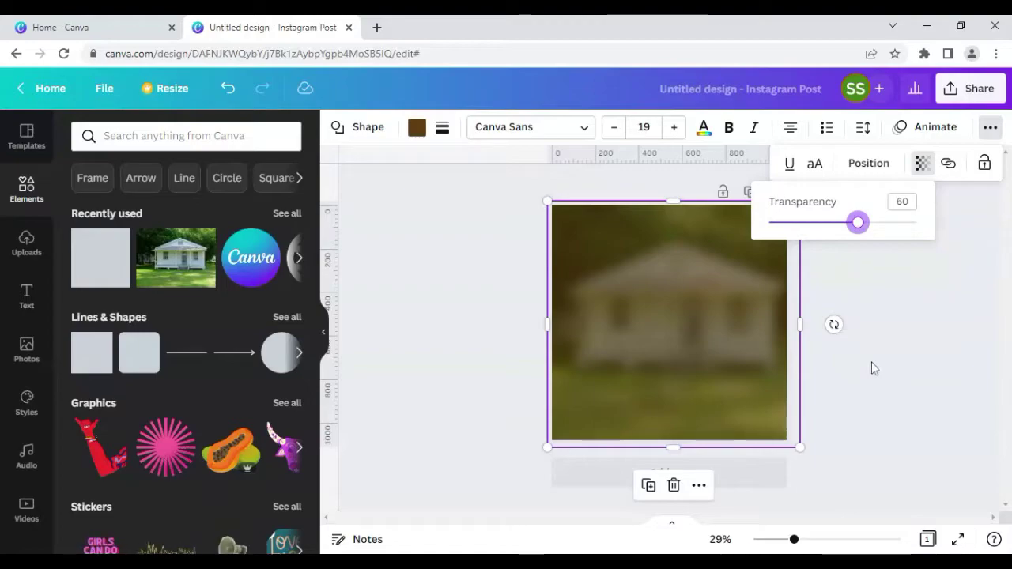
key("Escape")
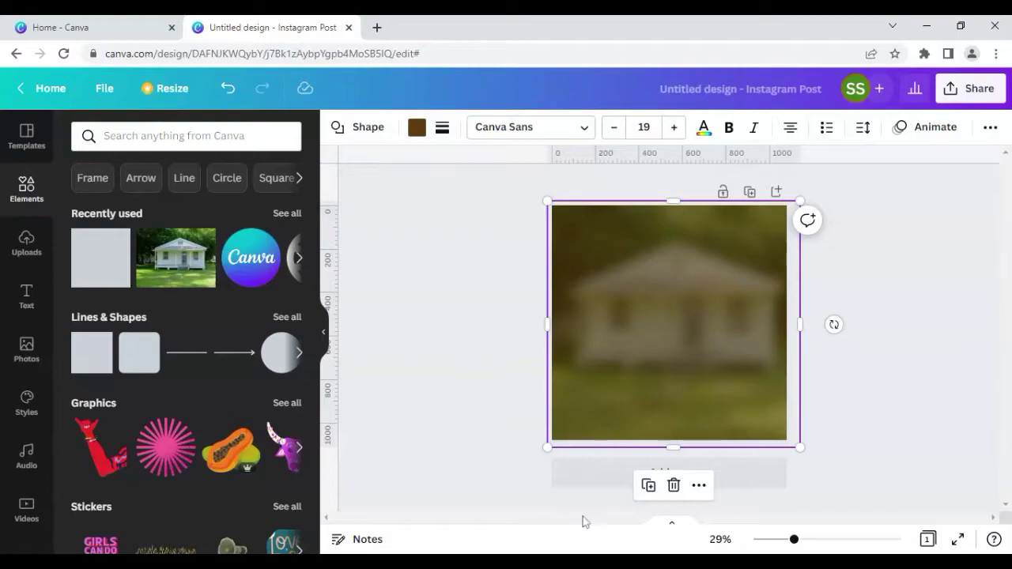
left_click(506, 450)
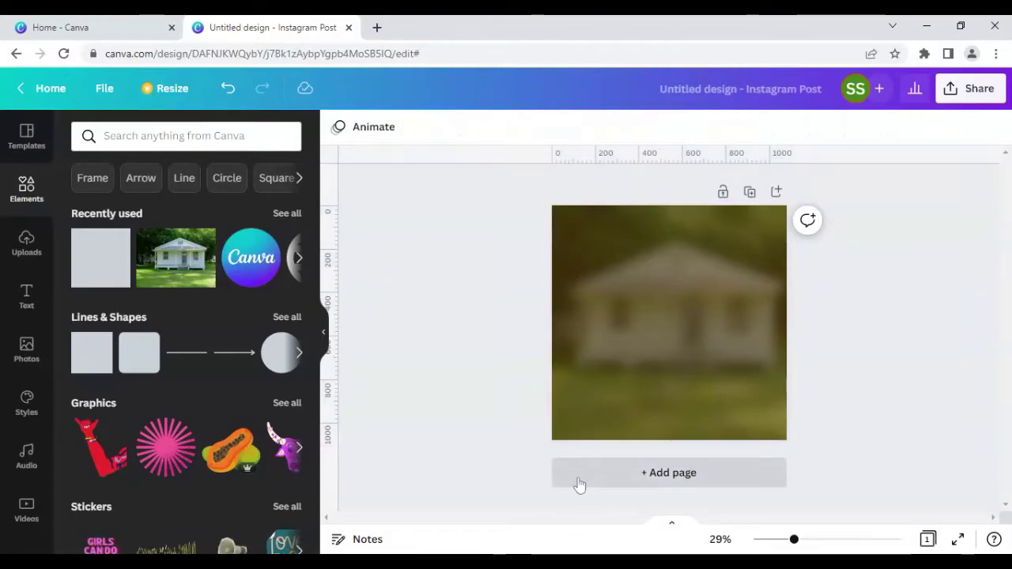
- Add a second page with a royal blue background
left_click(510, 444)
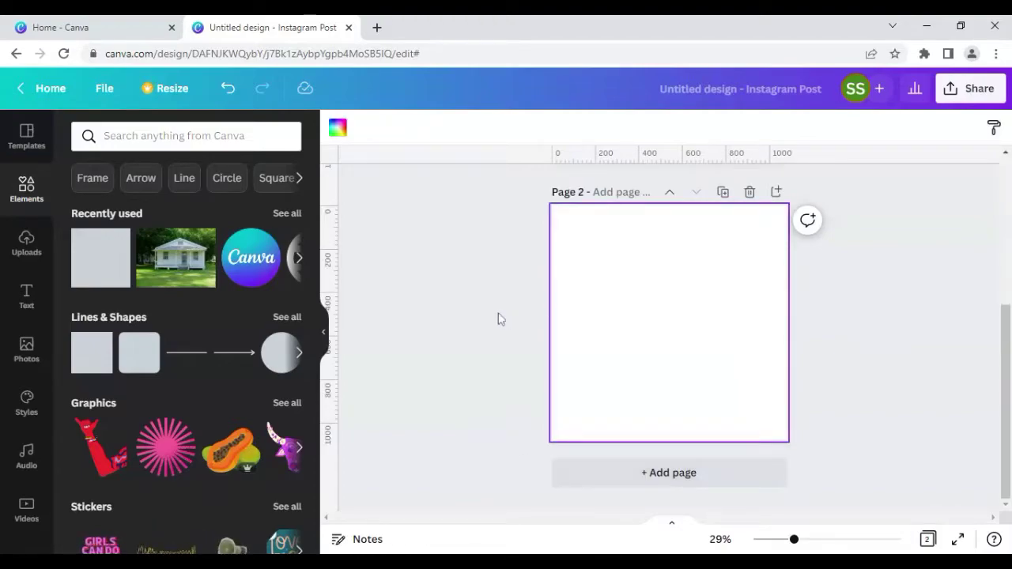
left_click(337, 131)
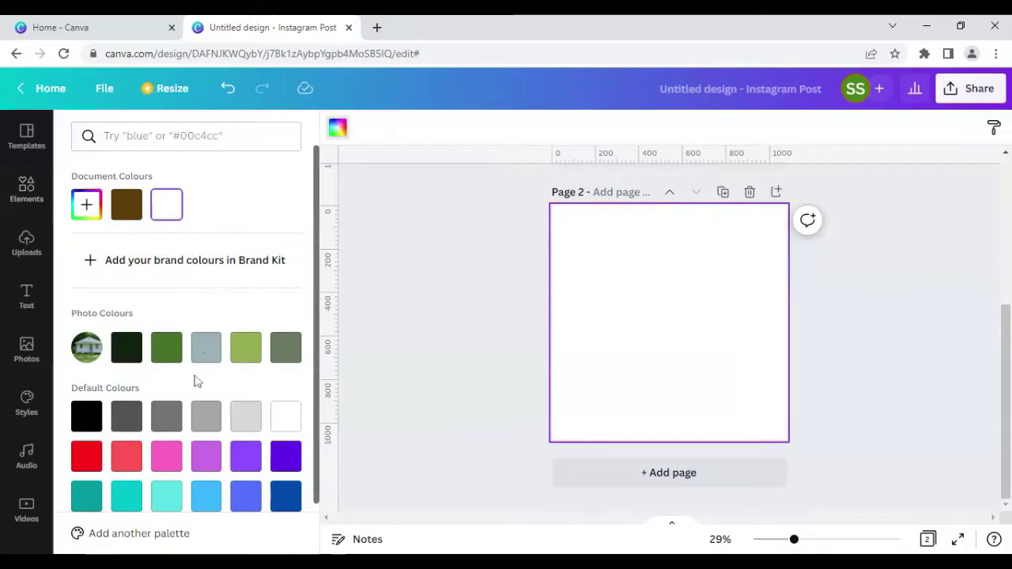
left_click(250, 496)
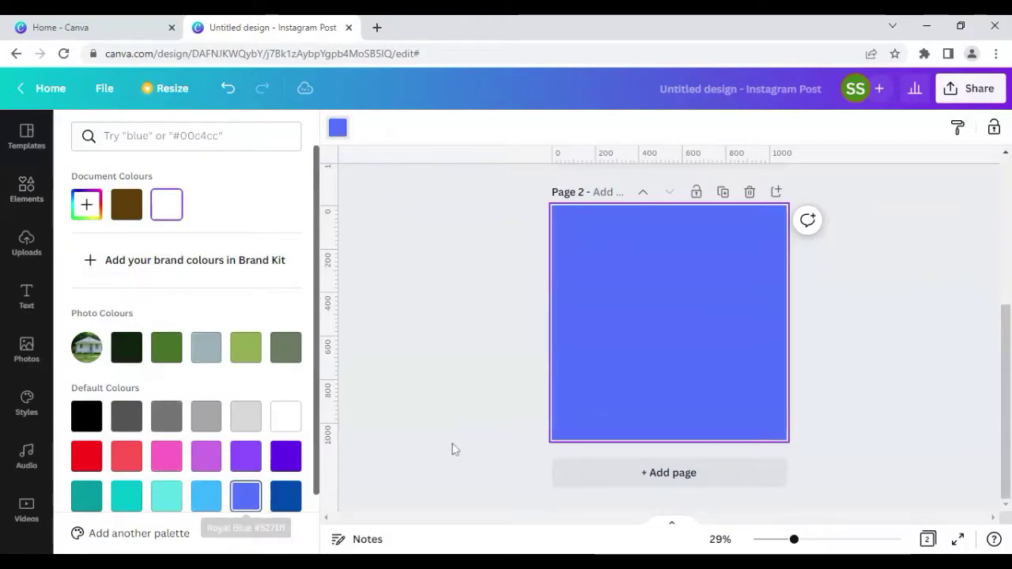
left_click(455, 378)
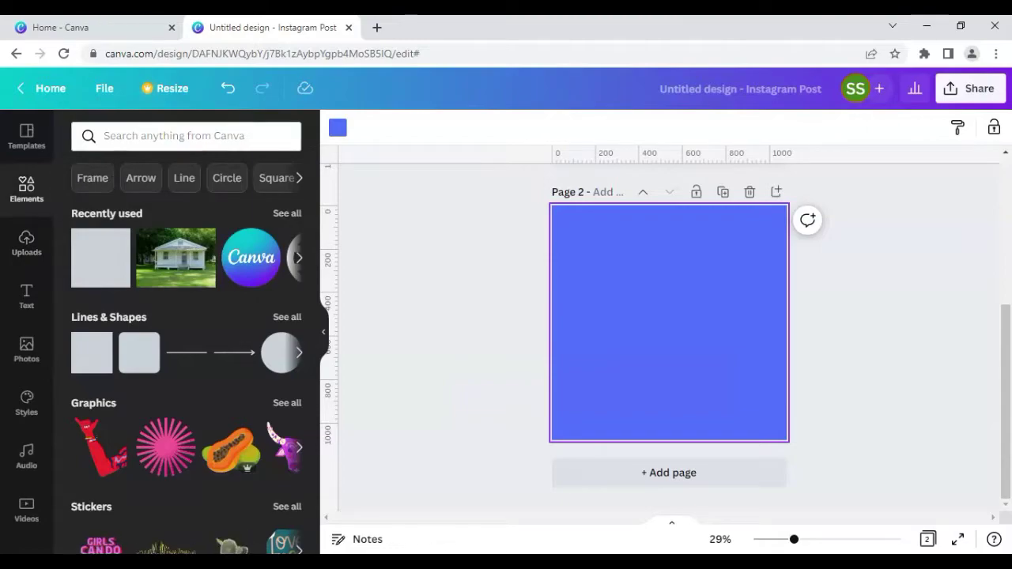
- Search Elements for 'abstract frame' and browse down the results
left_click(182, 135)
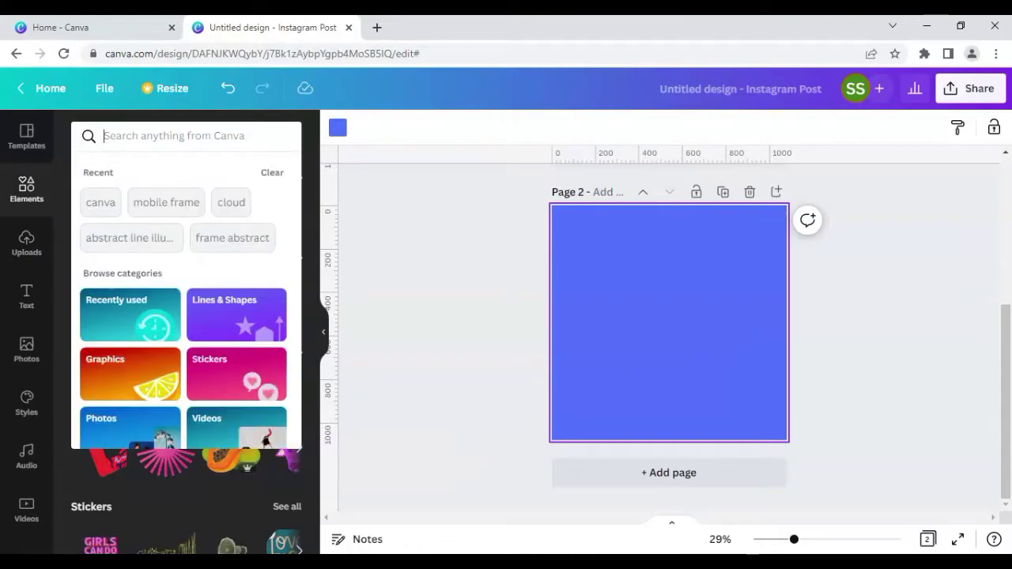
type("abs")
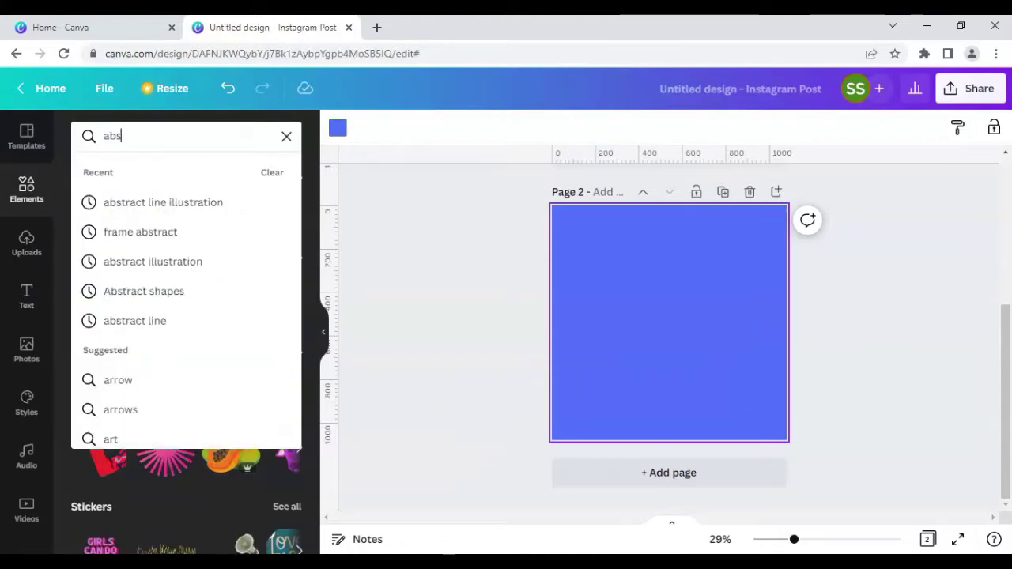
type("tract frame")
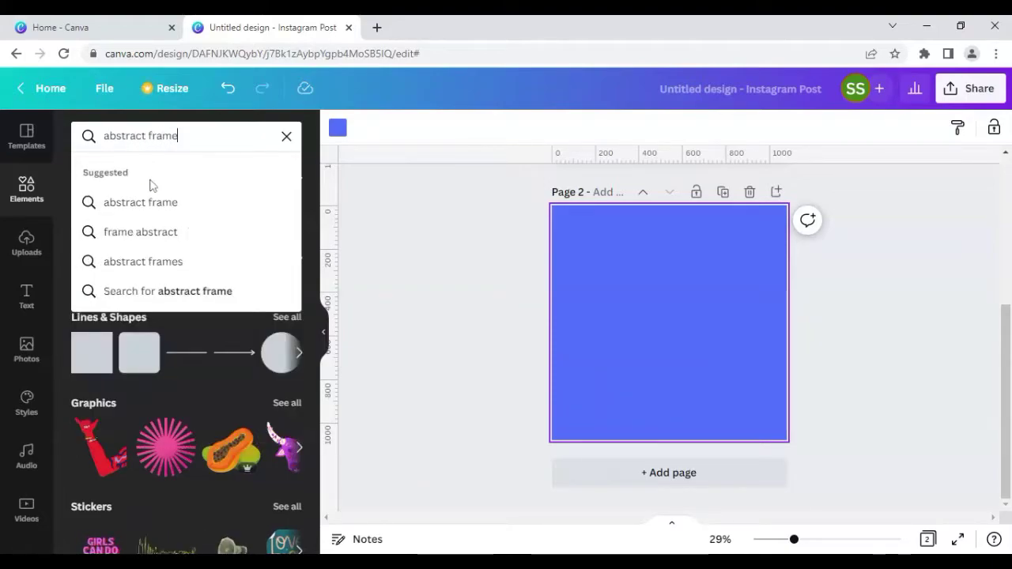
left_click(154, 204)
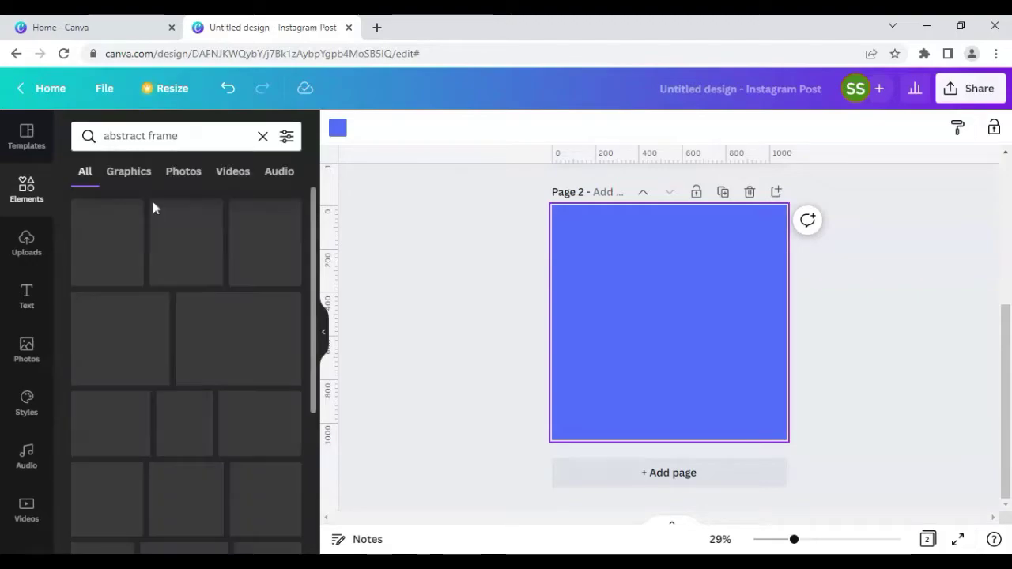
scroll(145, 240, "down", 2)
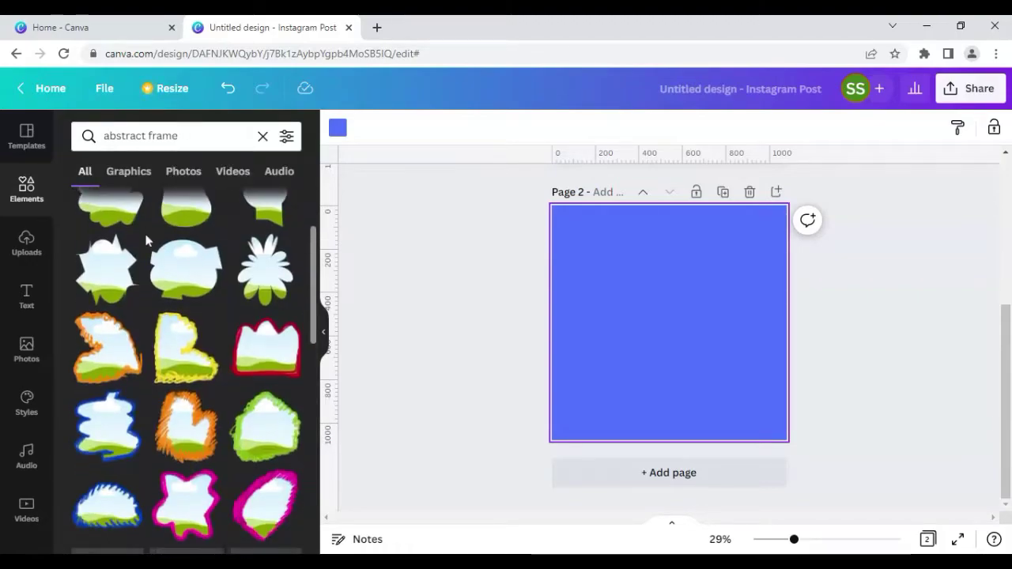
scroll(145, 240, "down", 1)
scroll(146, 241, "down", 5)
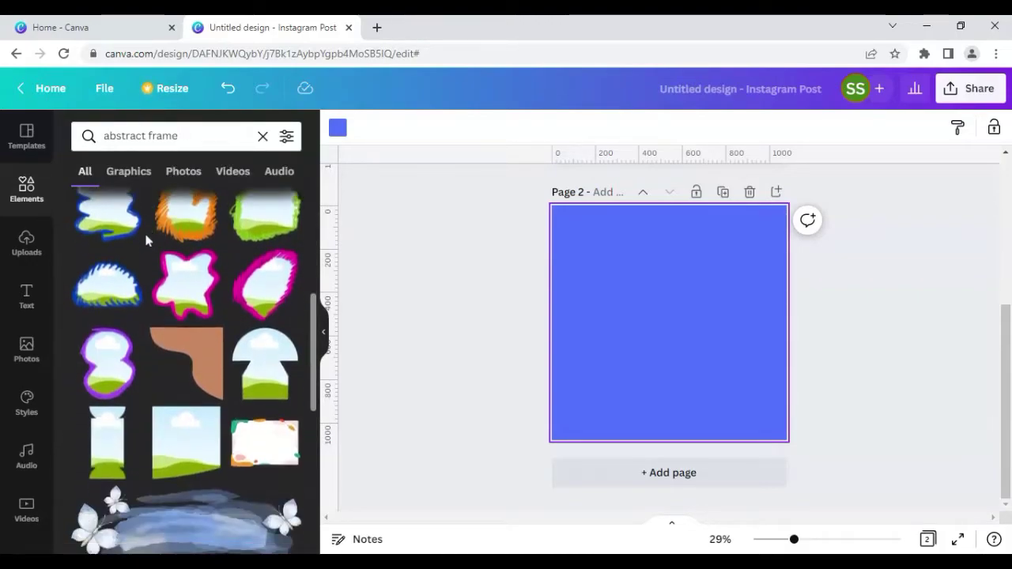
scroll(146, 241, "down", 2)
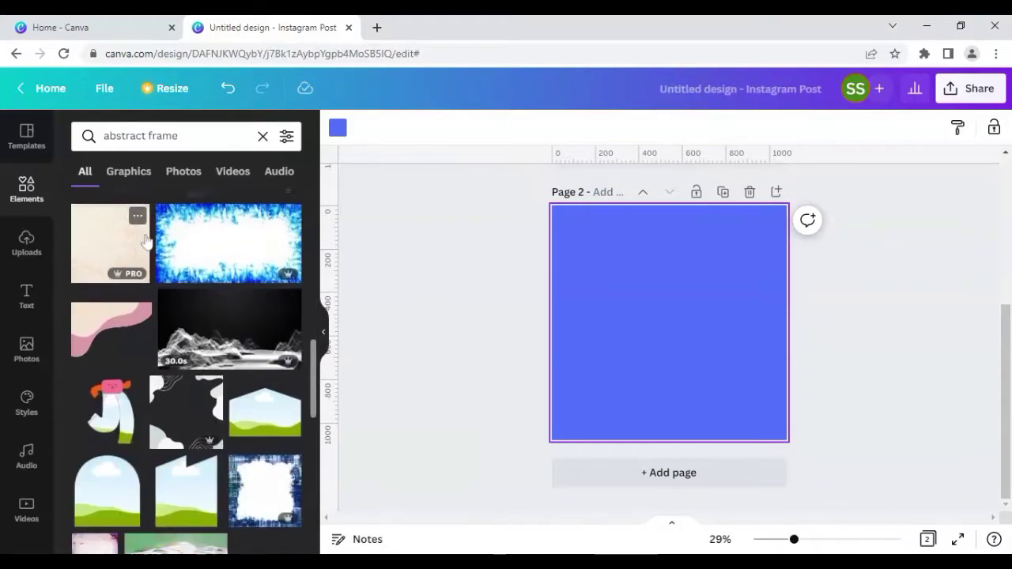
scroll(146, 240, "down", 10)
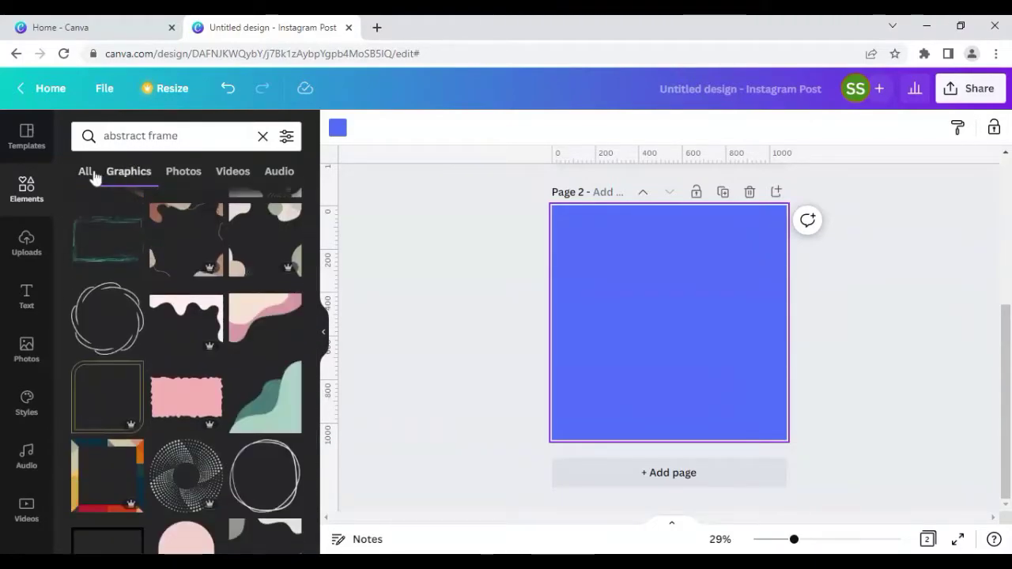
scroll(176, 285, "down", 10)
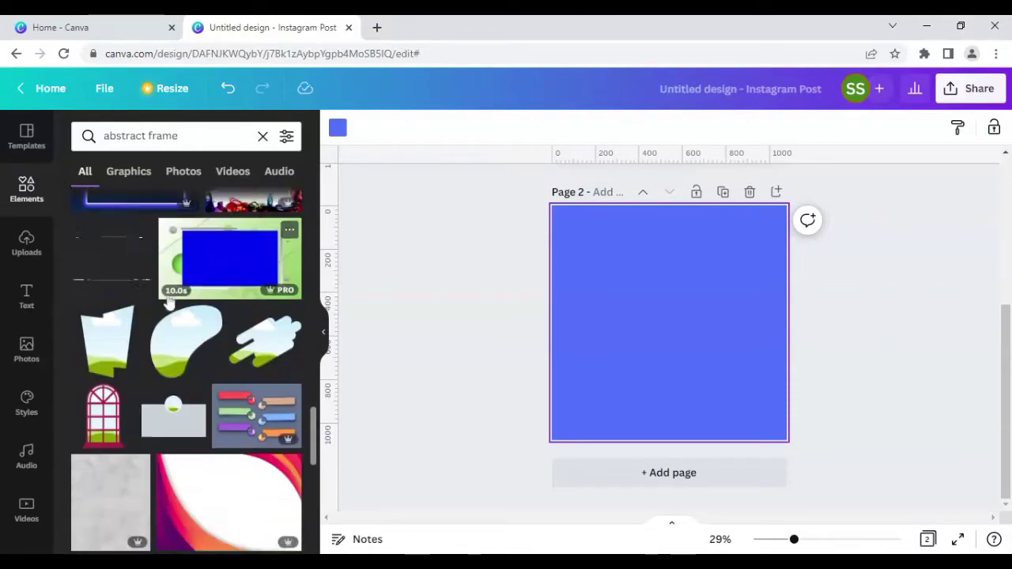
scroll(167, 302, "down", 10)
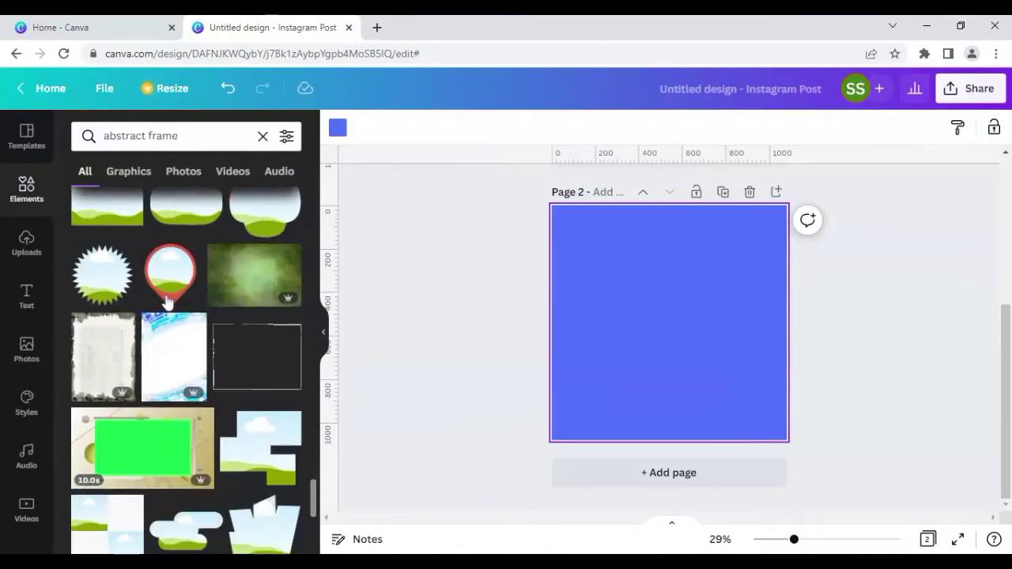
scroll(167, 302, "down", 10)
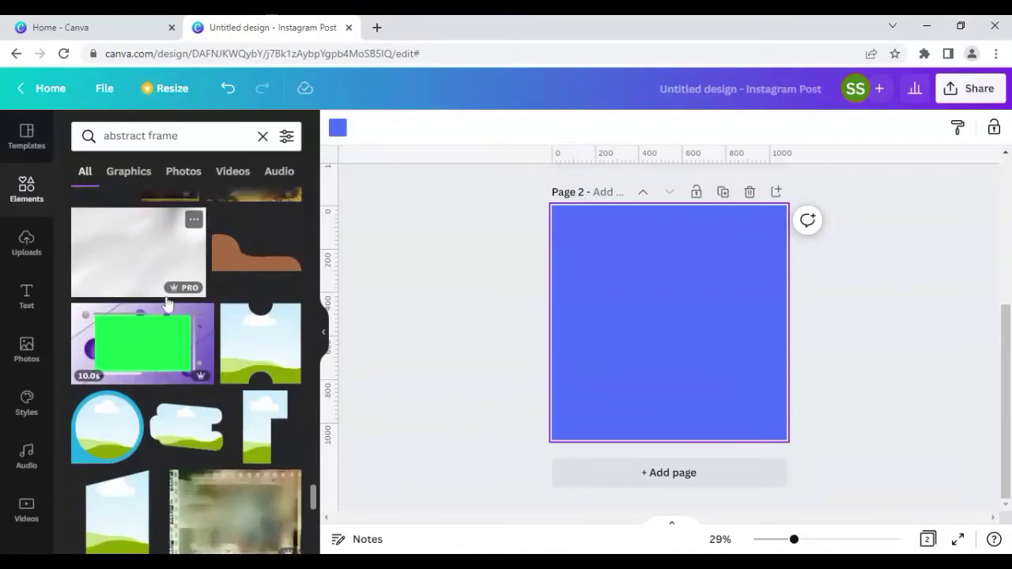
scroll(166, 304, "down", 10)
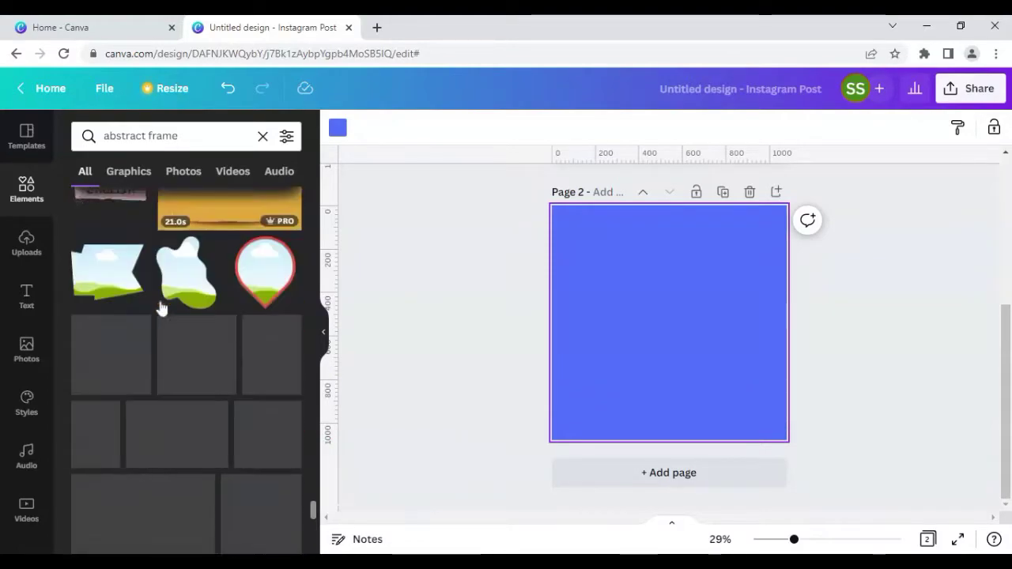
scroll(161, 307, "down", 5)
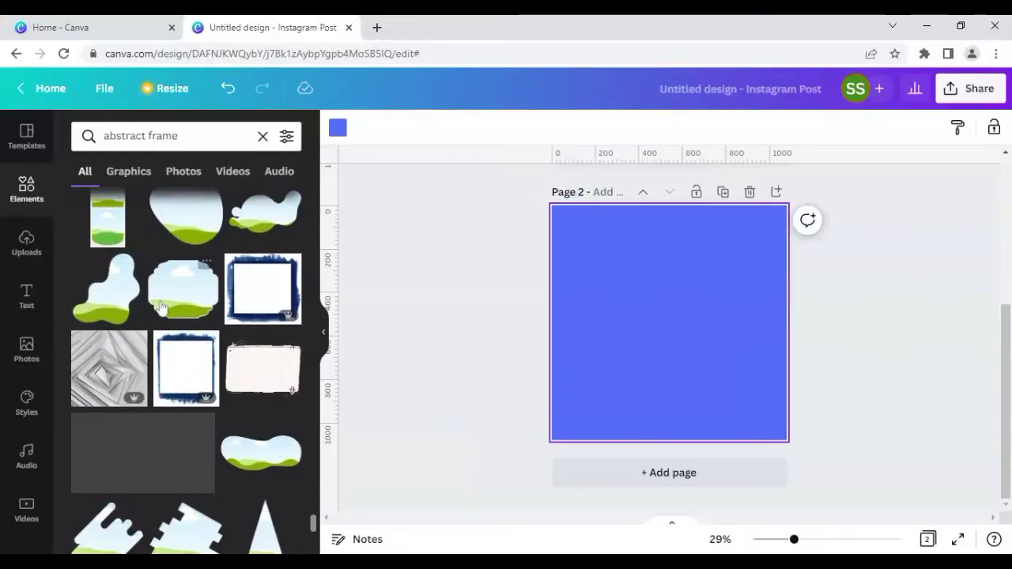
mouse_move(112, 299)
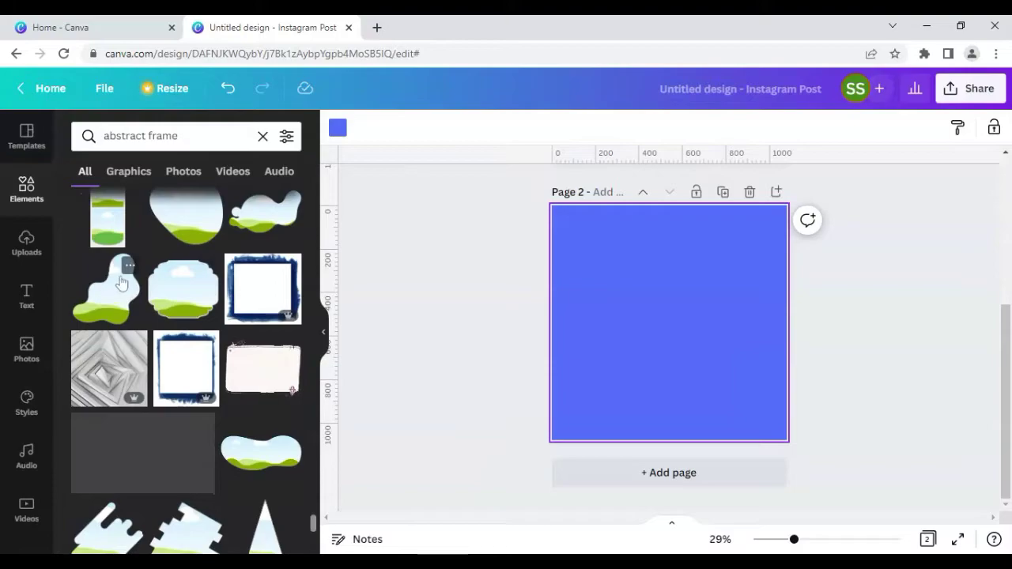
- Add the blob-shaped frame and move it slightly up and right of centre
left_click(129, 267)
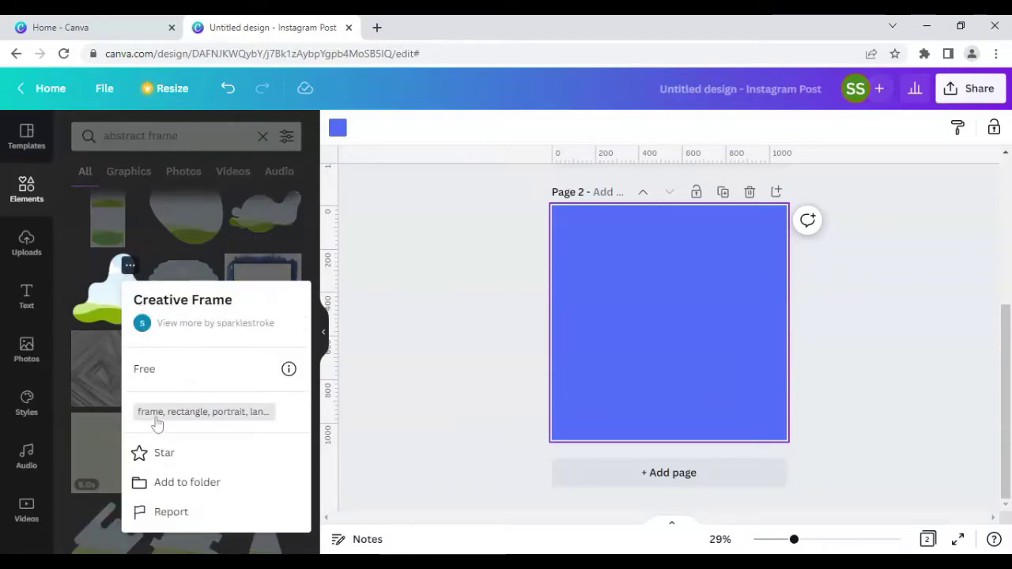
left_click(67, 277)
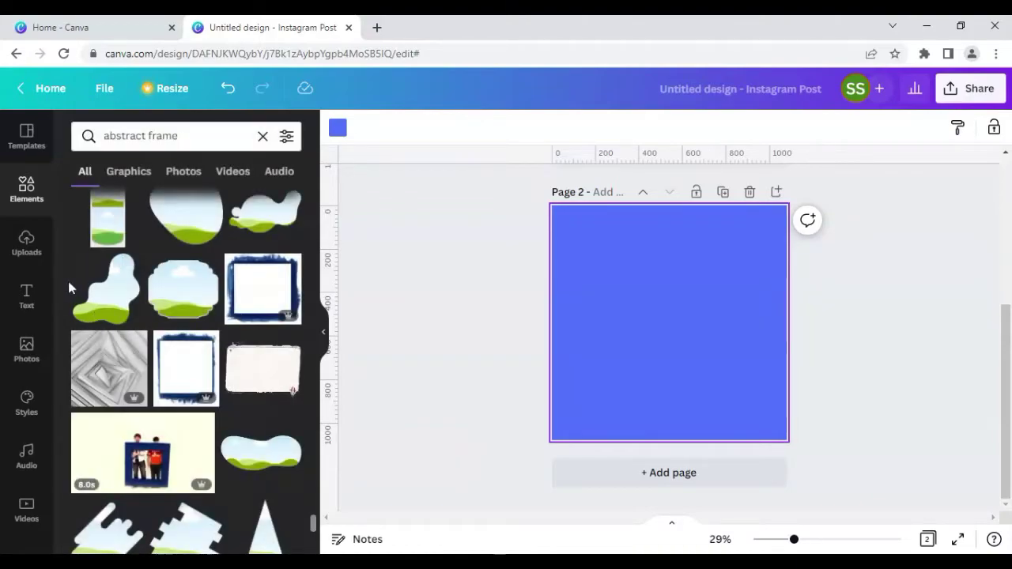
left_click(105, 286)
left_click_drag(671, 353, 688, 340)
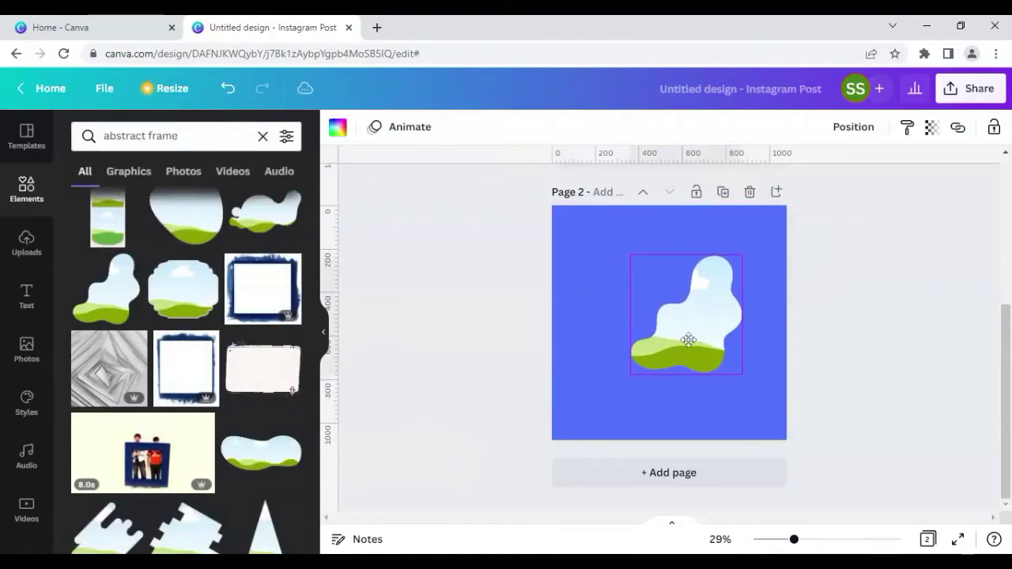
left_click(377, 309)
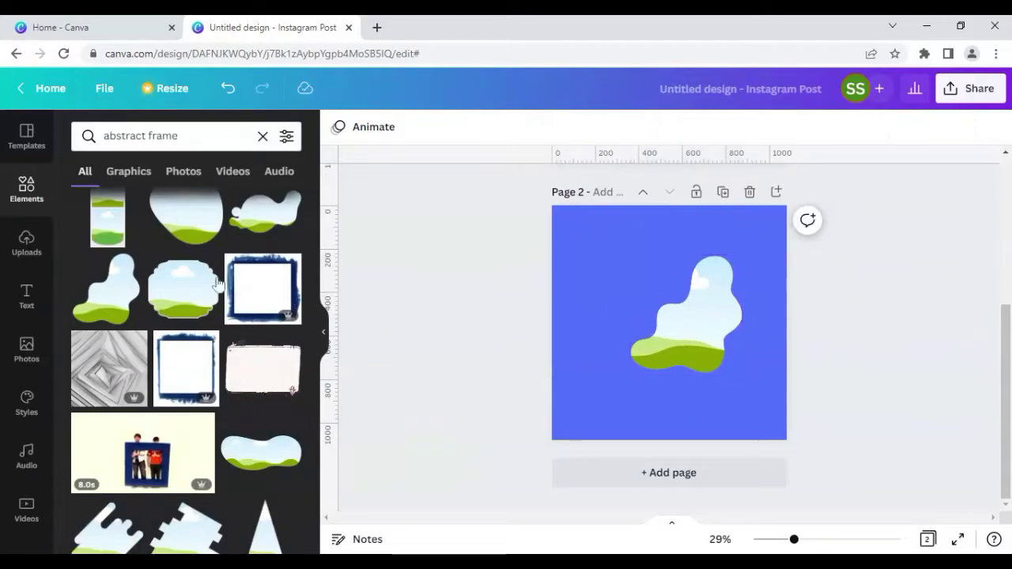
left_click(26, 346)
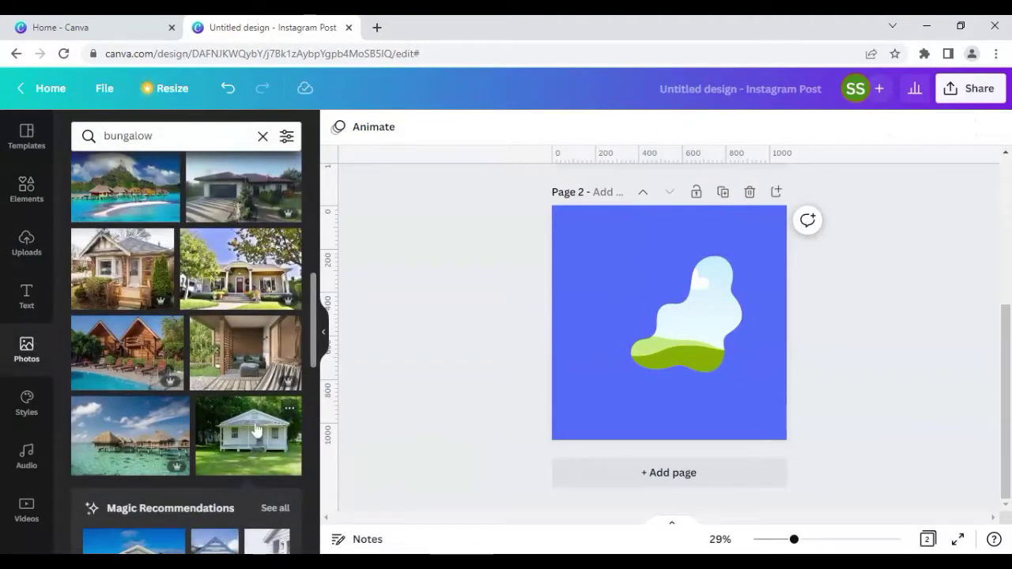
- Place the white cottage photo inside the blob frame and adjust its position within it
left_click(255, 429)
left_click_drag(673, 337, 698, 354)
left_click(698, 361)
double_click(698, 360)
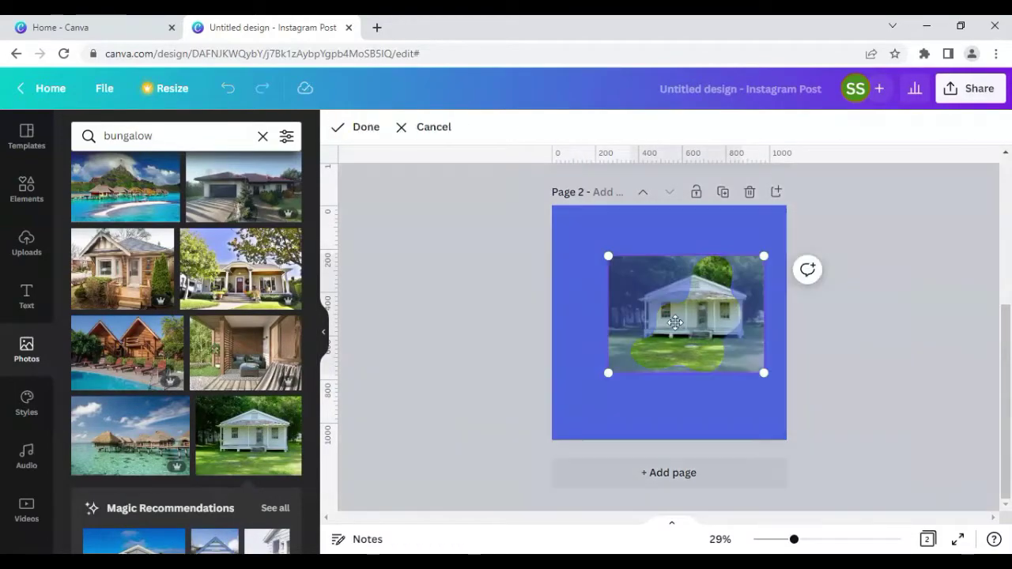
left_click_drag(655, 321, 658, 321)
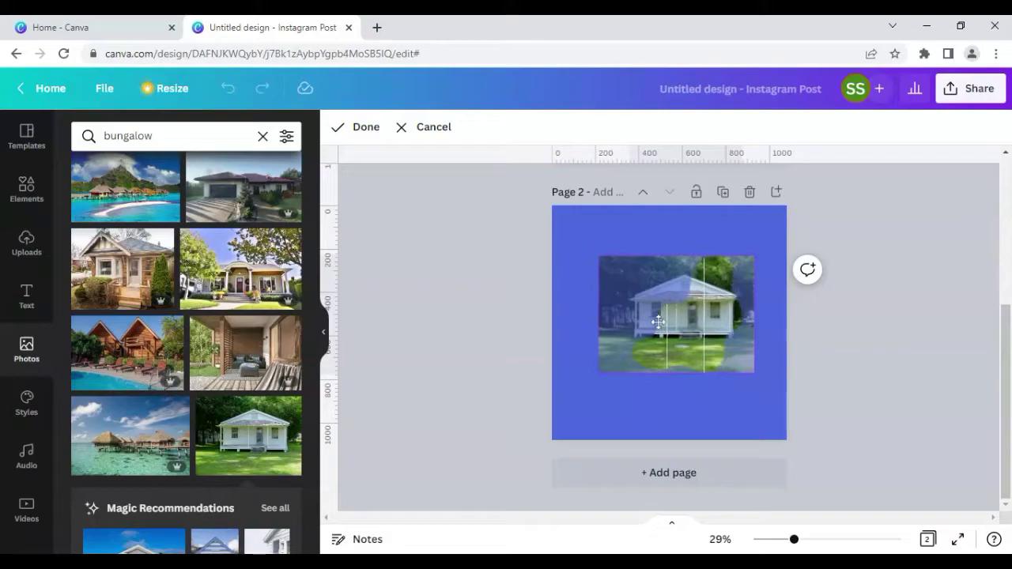
left_click(836, 372)
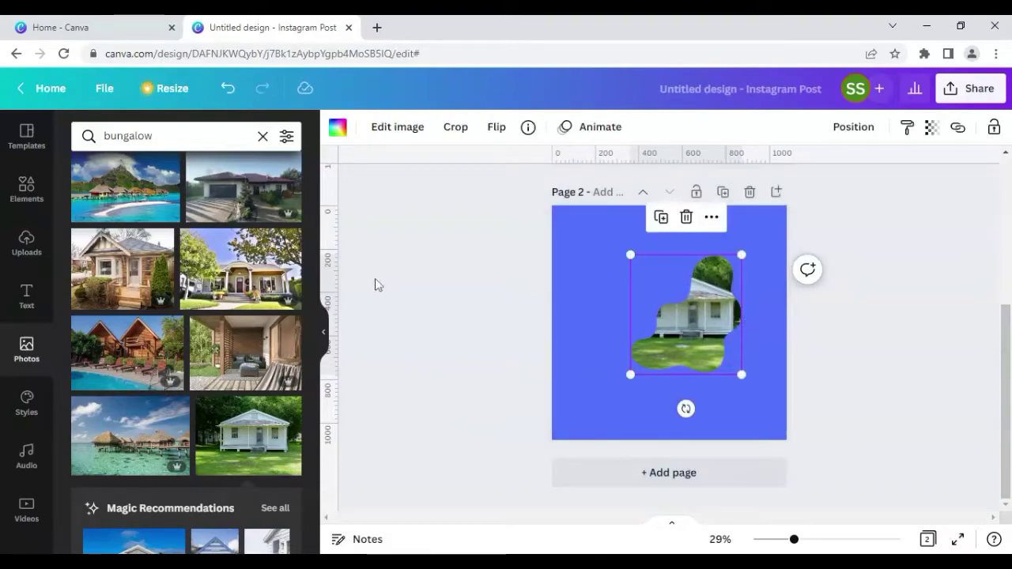
- Add a second full-size copy of the cottage photo to the page
left_click(426, 395)
left_click(261, 439)
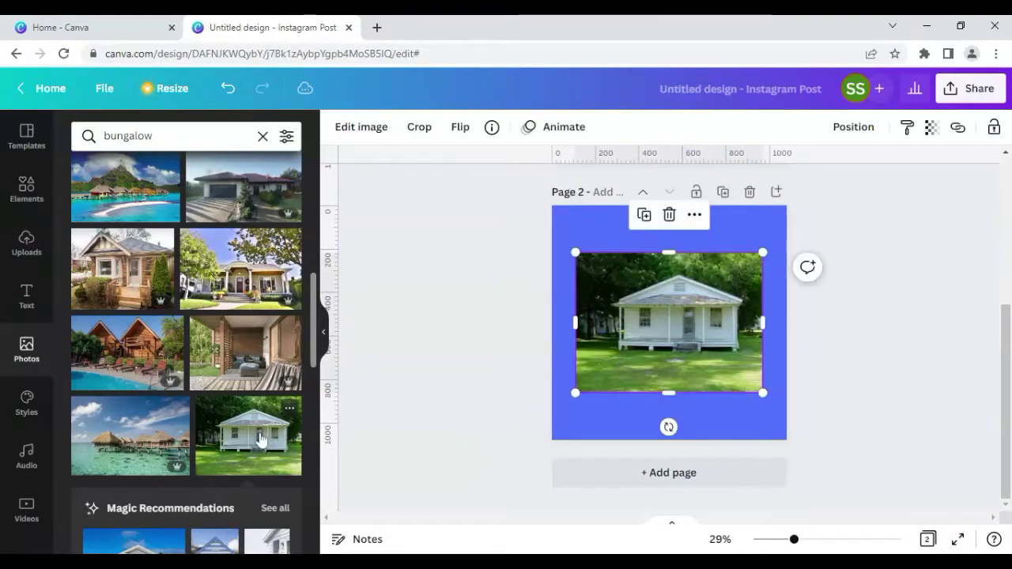
left_click(368, 128)
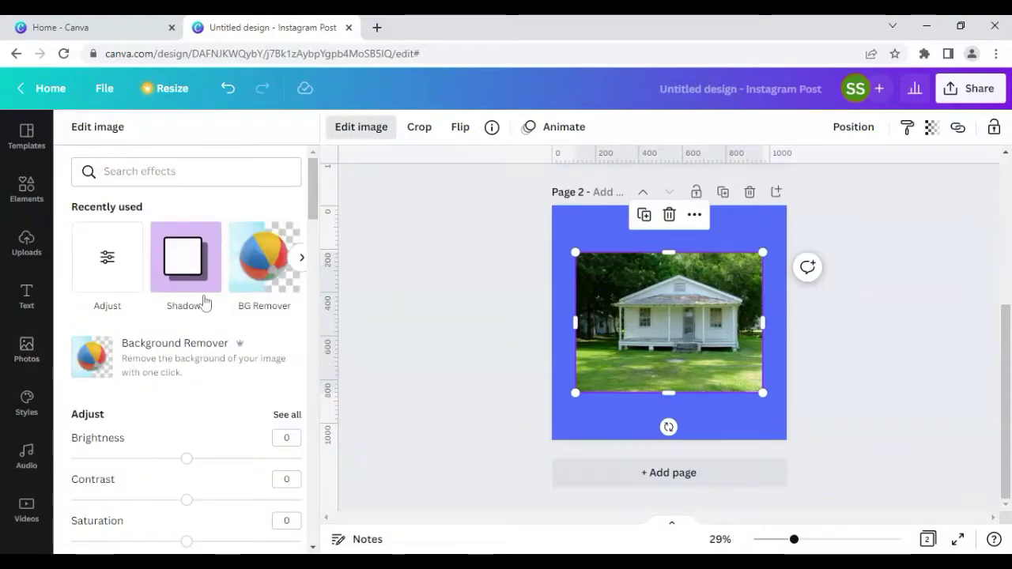
- Remove the cottage copy's background, move the cut-out up-left, and recheck the blob photo's crop
left_click(194, 369)
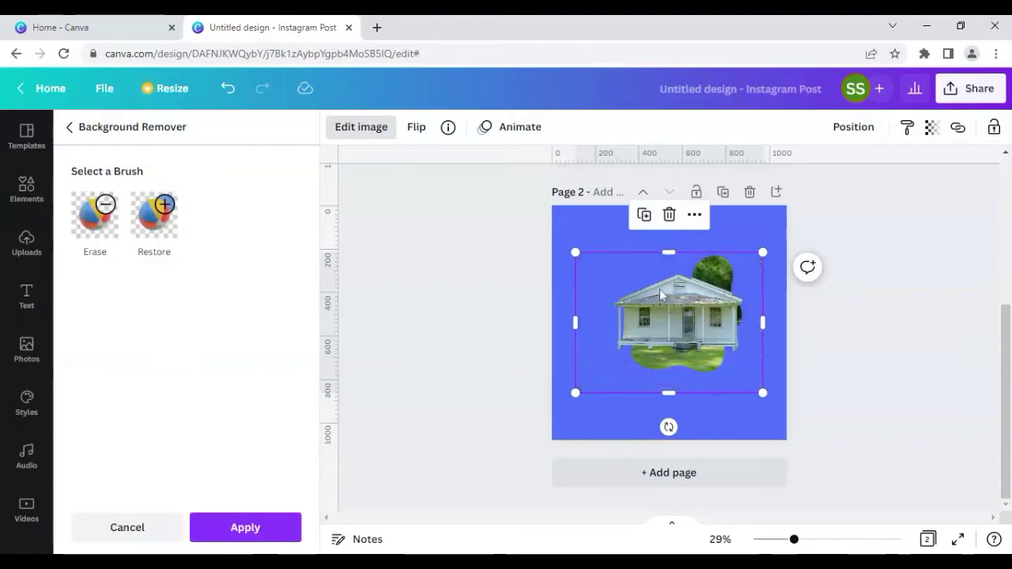
left_click_drag(649, 291, 569, 238)
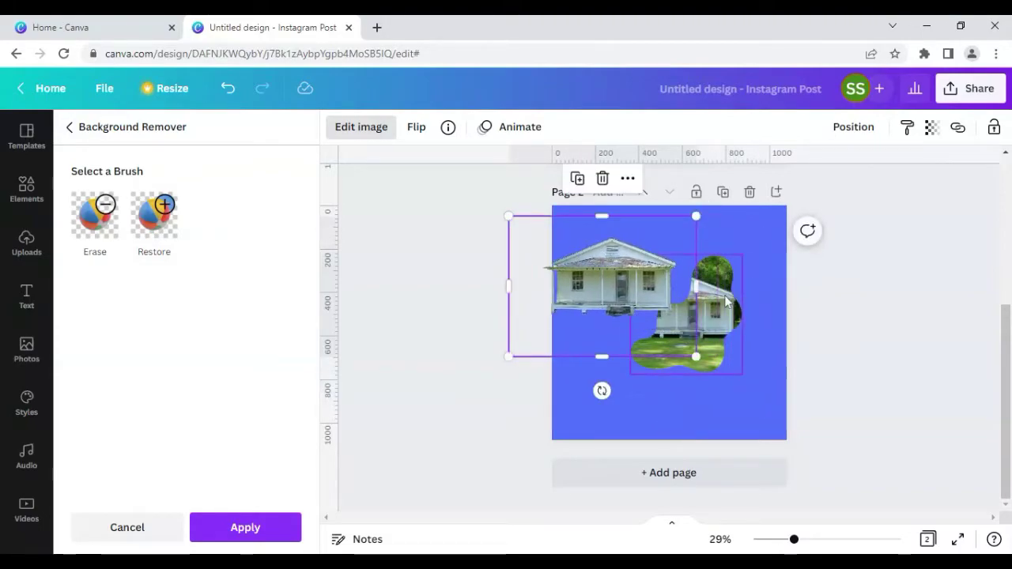
double_click(726, 300)
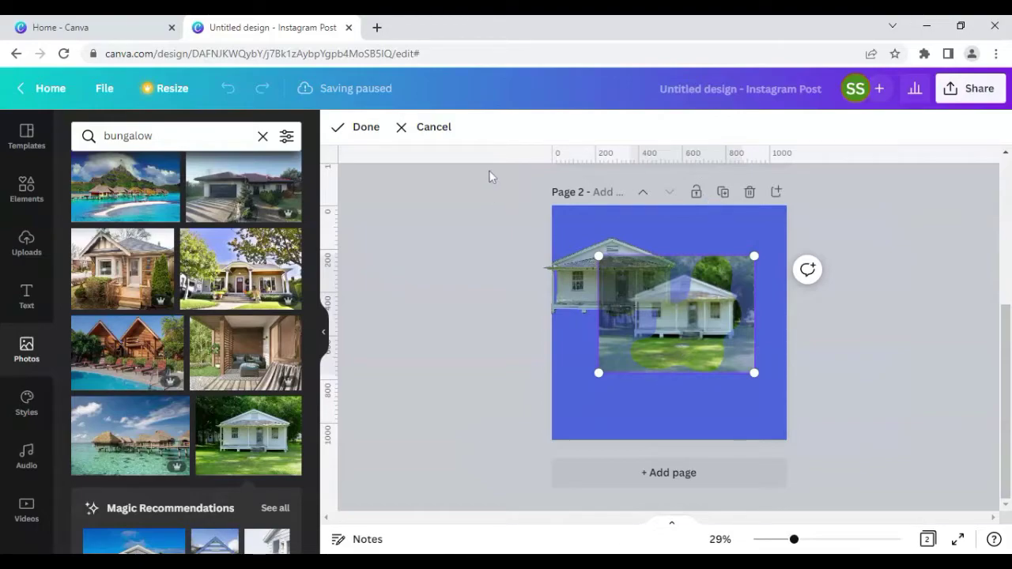
left_click_drag(643, 255, 643, 254)
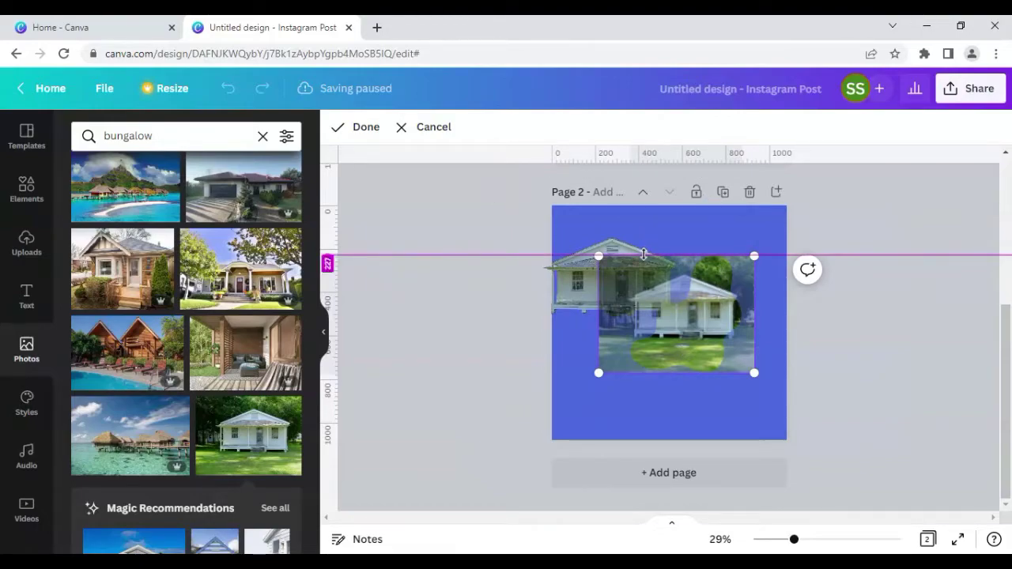
left_click_drag(672, 373, 671, 375)
left_click(510, 246)
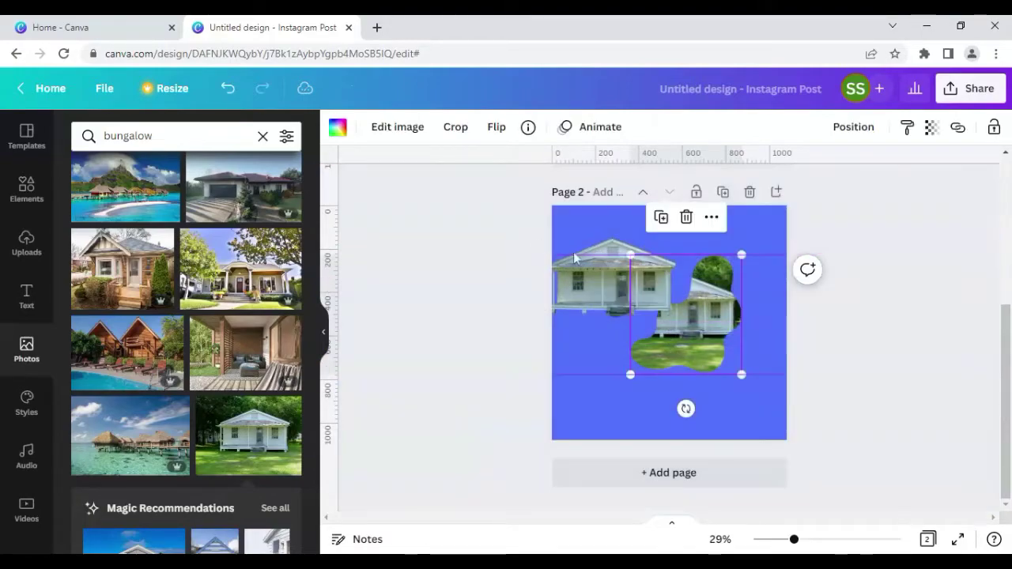
- Move the cut-out house down and right and shrink it slightly
left_click(601, 272)
left_click_drag(603, 277, 618, 327)
left_click_drag(618, 309, 622, 319)
left_click_drag(536, 396, 560, 378)
left_click_drag(589, 341, 618, 336)
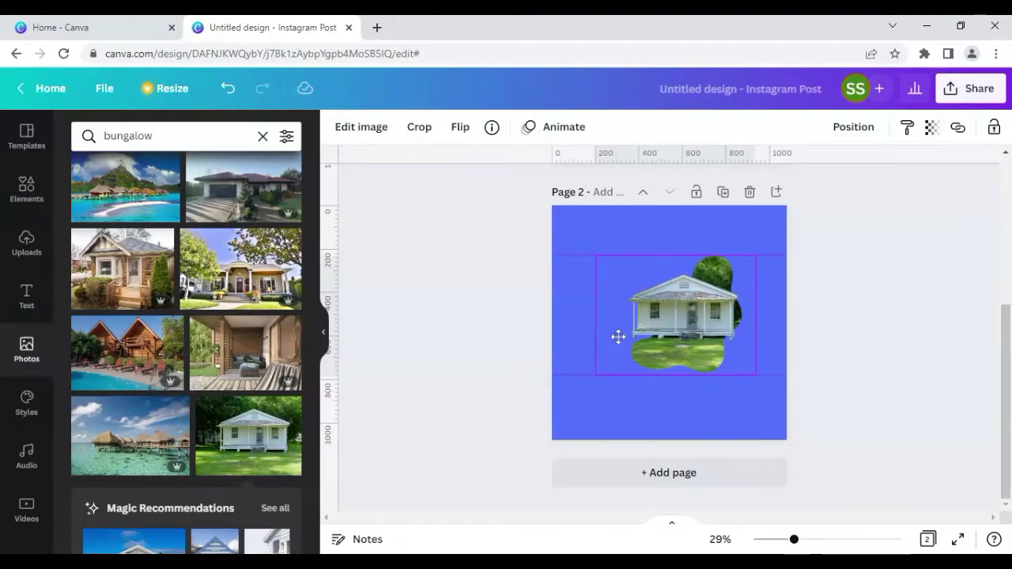
left_click_drag(618, 337, 620, 336)
- At 44% zoom, narrow the house frame from the right, reposition it, and shrink the blob frame
left_click_drag(794, 539, 809, 539)
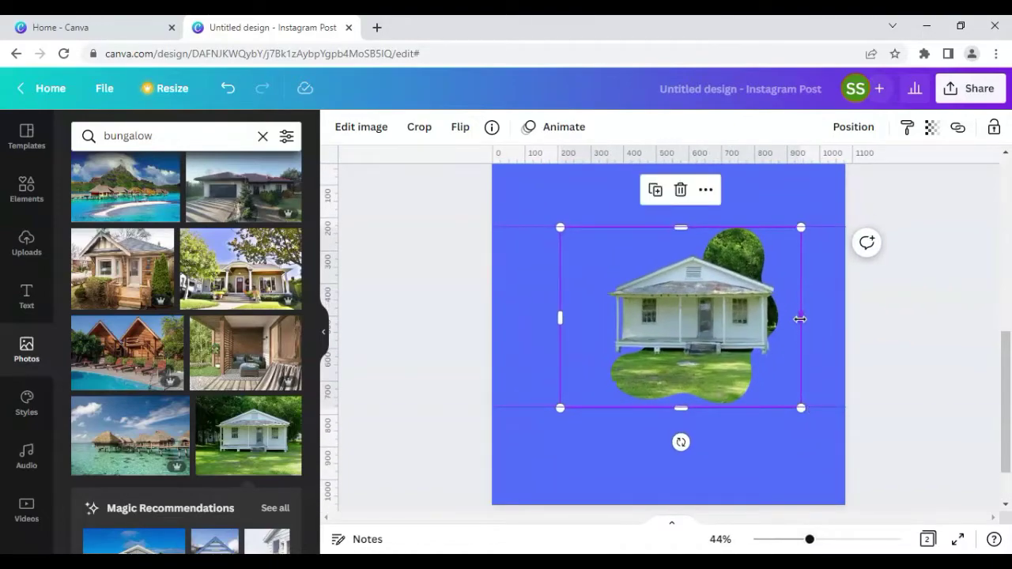
left_click_drag(800, 319, 735, 323)
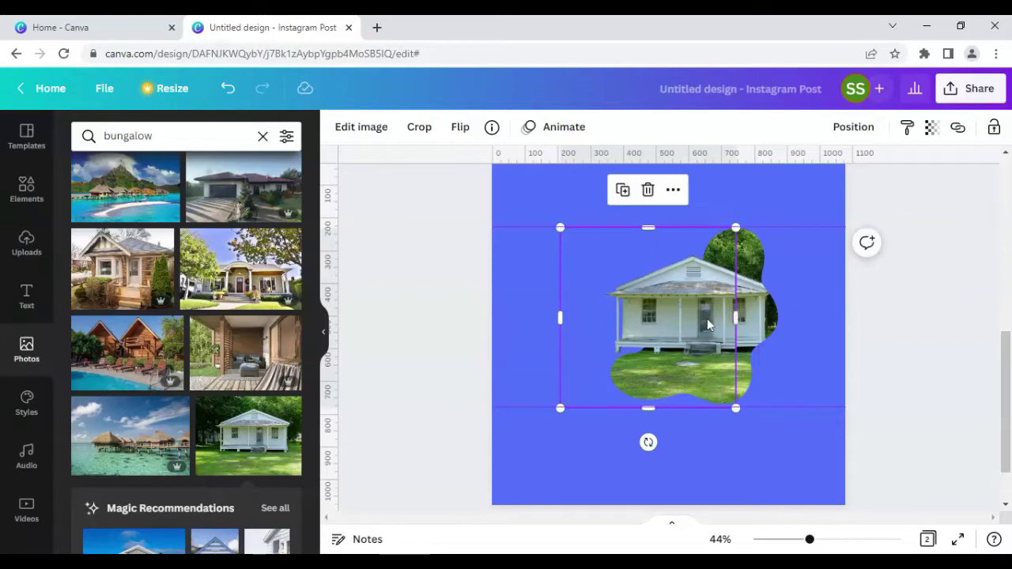
mouse_move(683, 337)
left_mouse_down()
mouse_move(644, 340)
mouse_move(686, 340)
left_mouse_up()
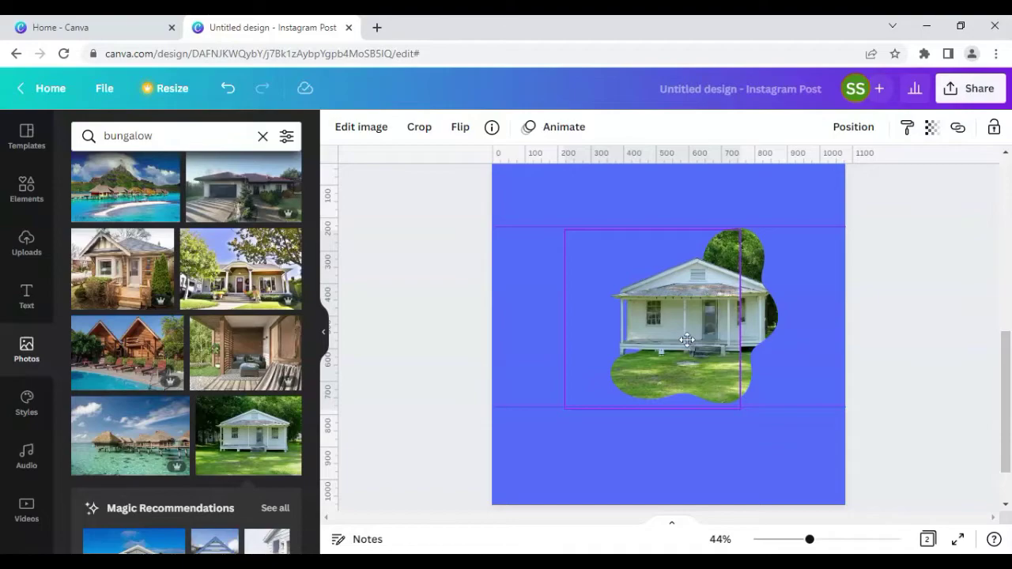
left_click_drag(686, 340, 686, 339)
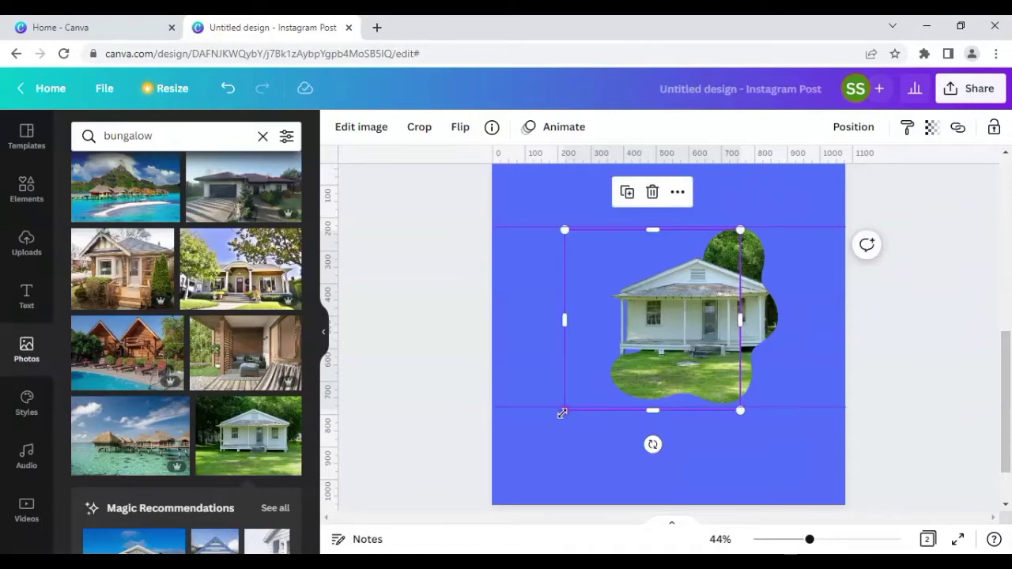
left_click_drag(567, 408, 569, 407)
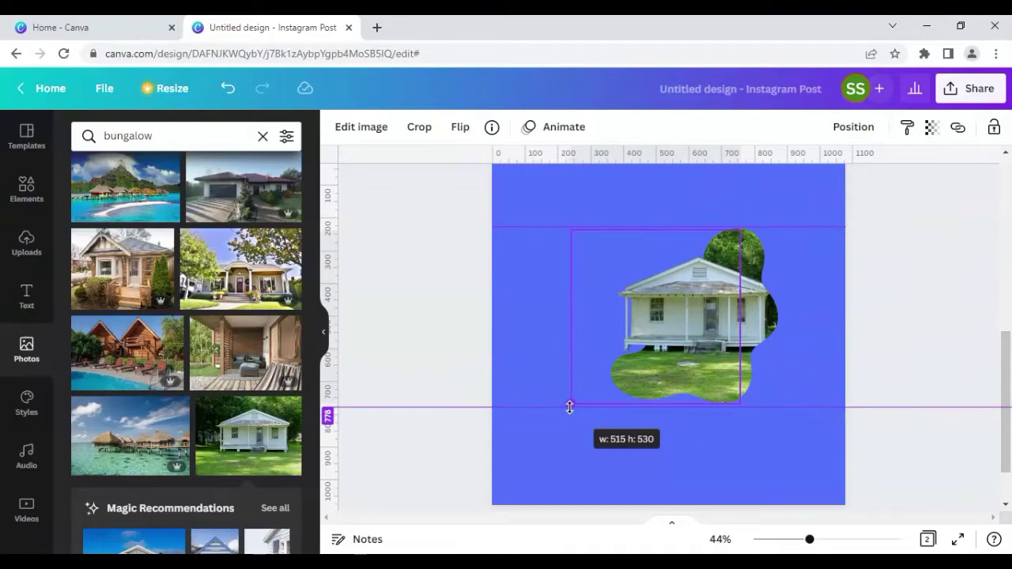
left_click_drag(571, 403, 570, 403)
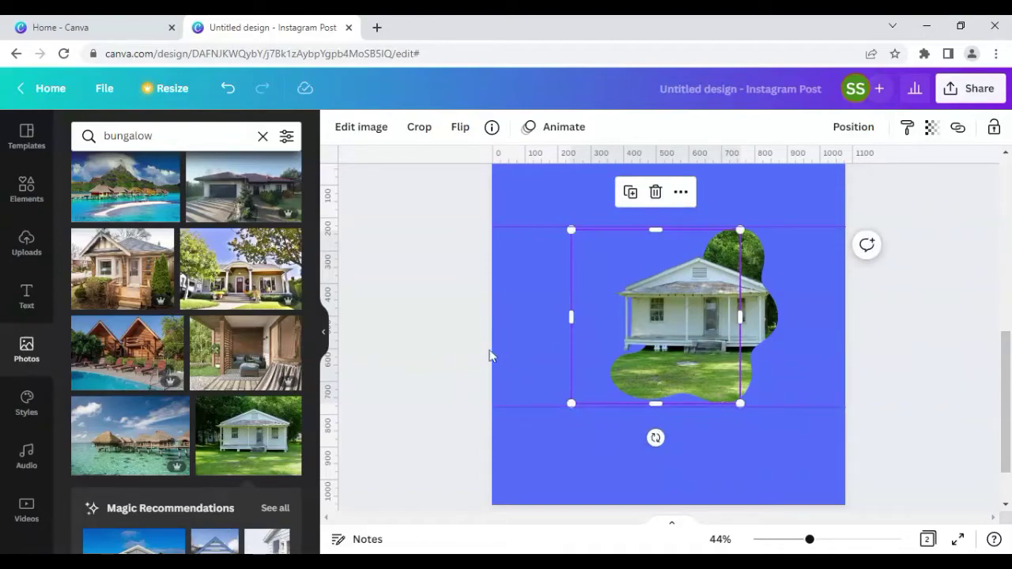
key("Escape")
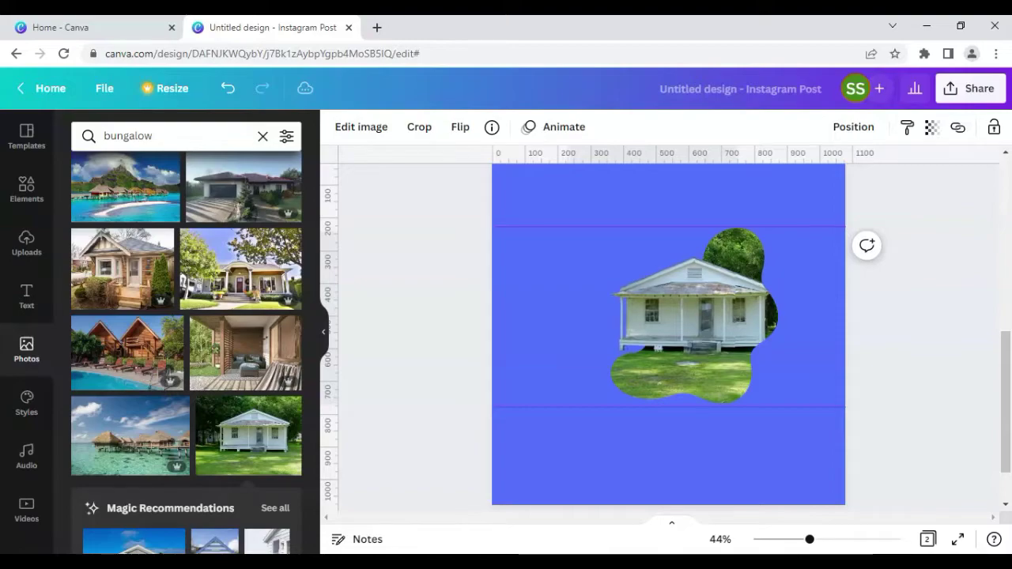
left_click(651, 316)
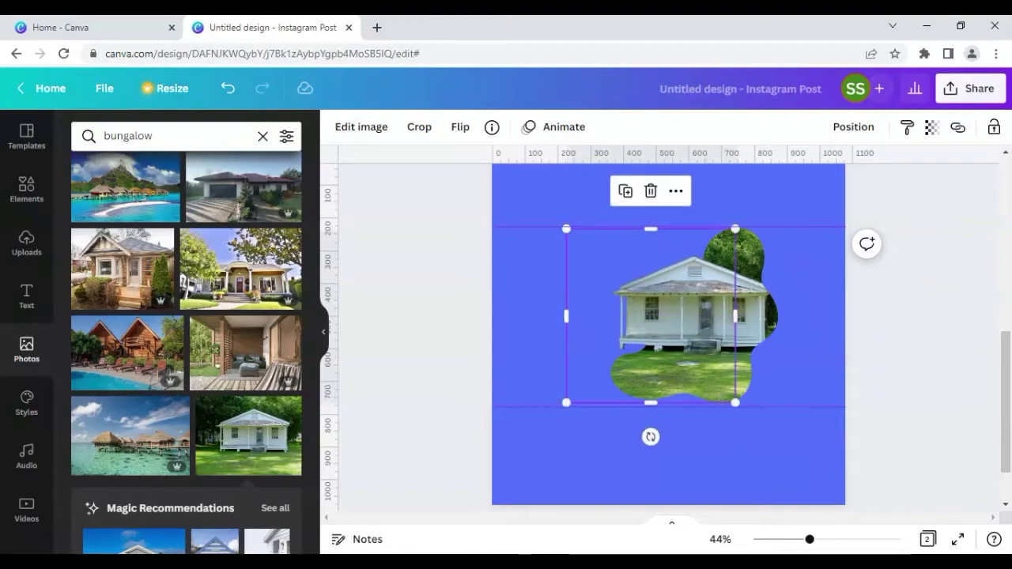
left_click(651, 317)
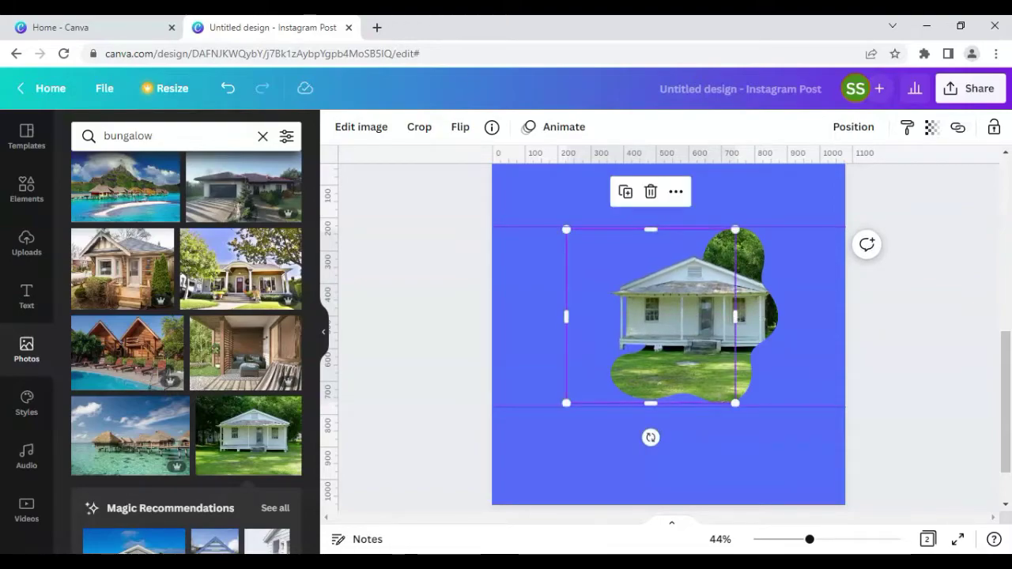
left_click(435, 385)
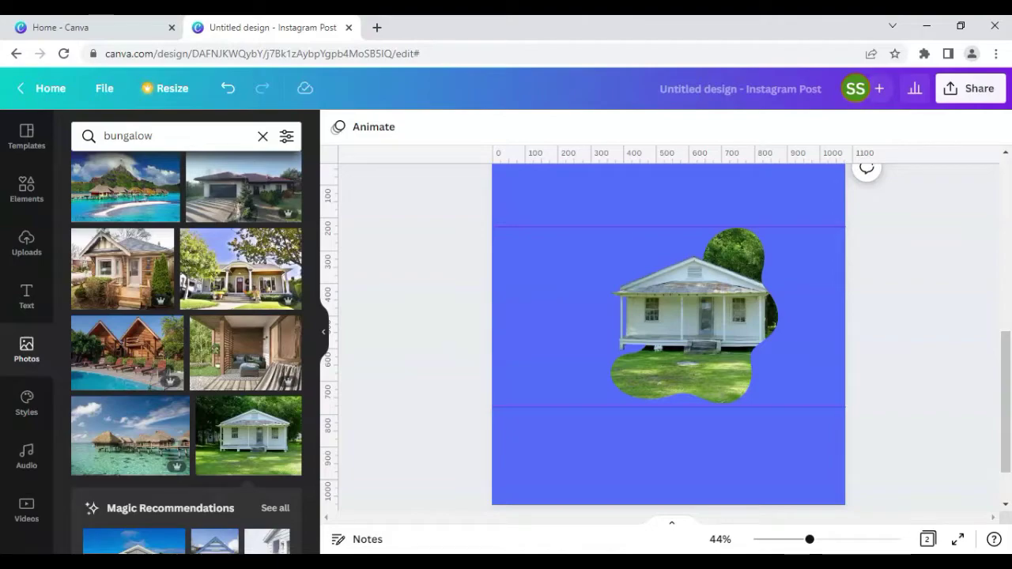
left_click(27, 194)
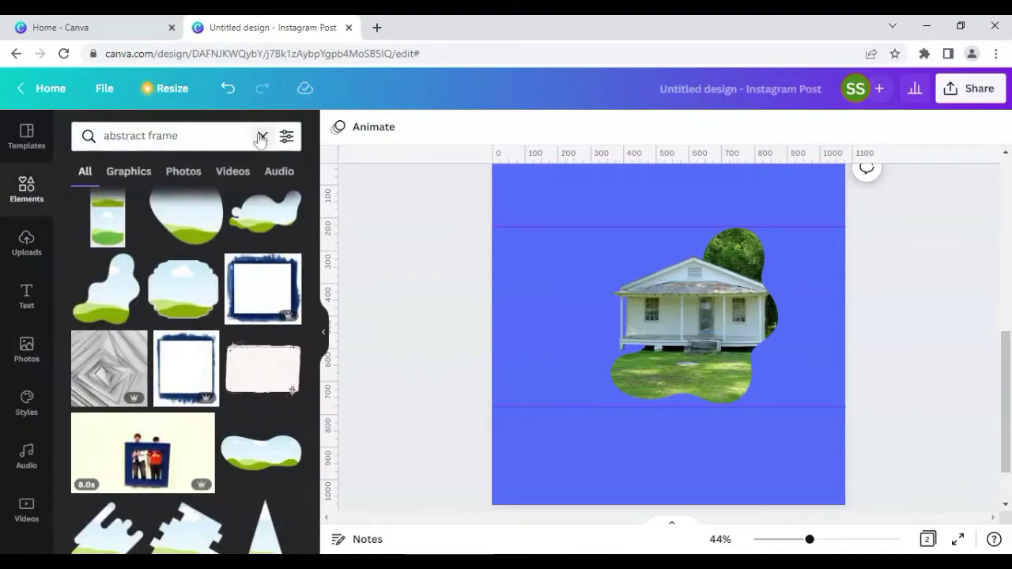
- Search Elements for 'abstract line illustration' filtered to Graphics
left_click(262, 136)
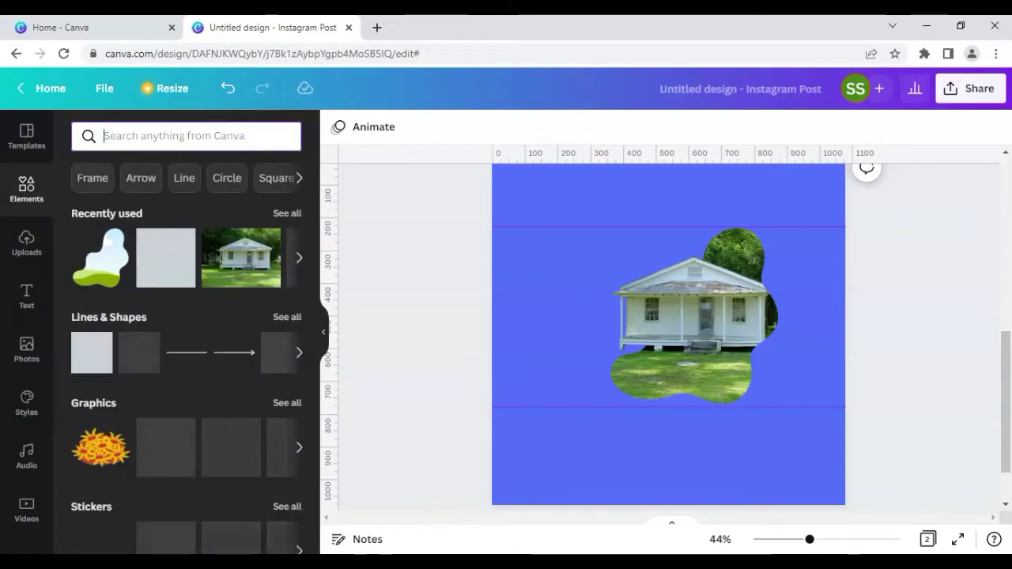
left_click(174, 136)
type("abs")
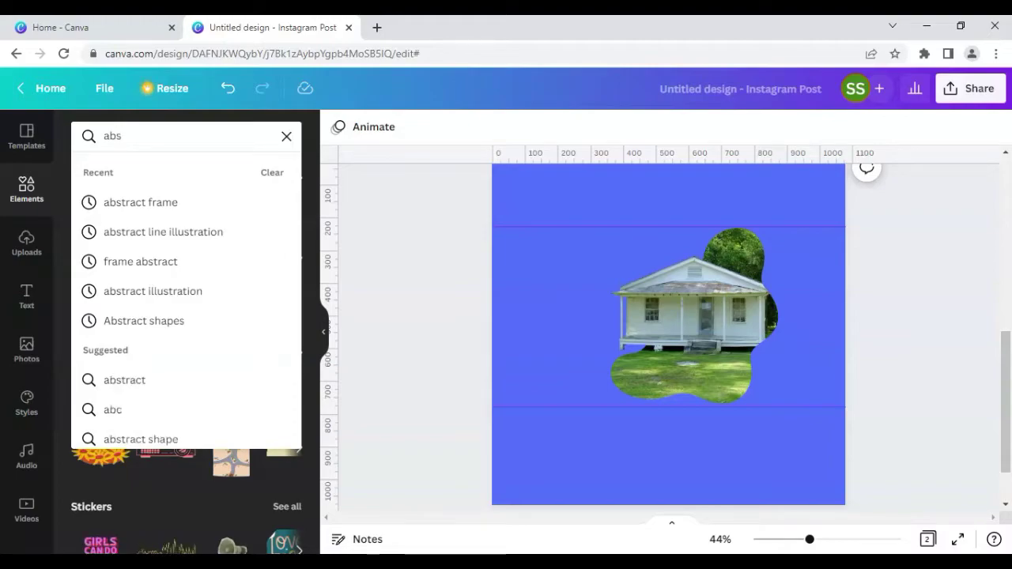
left_click(191, 231)
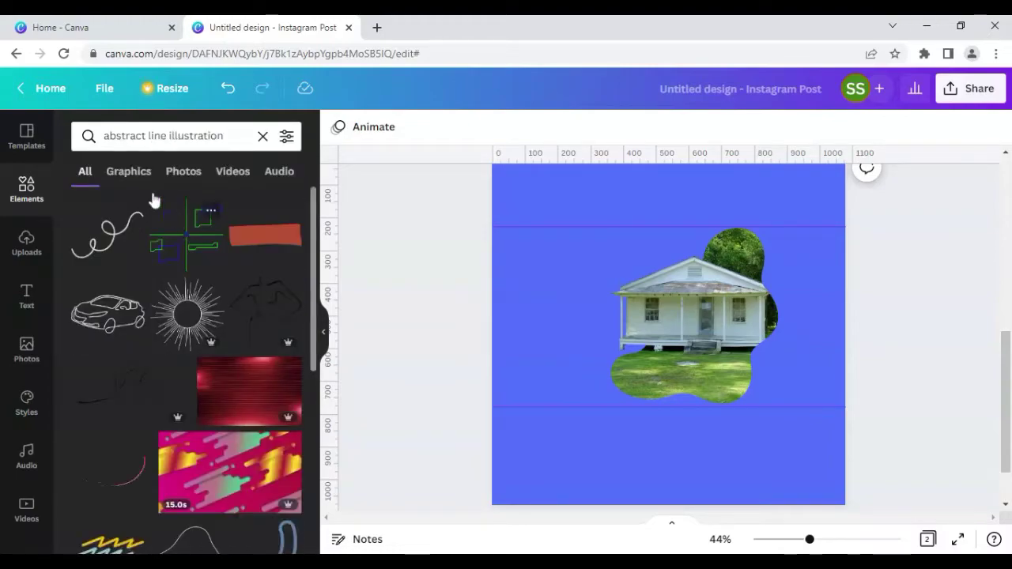
left_click(129, 172)
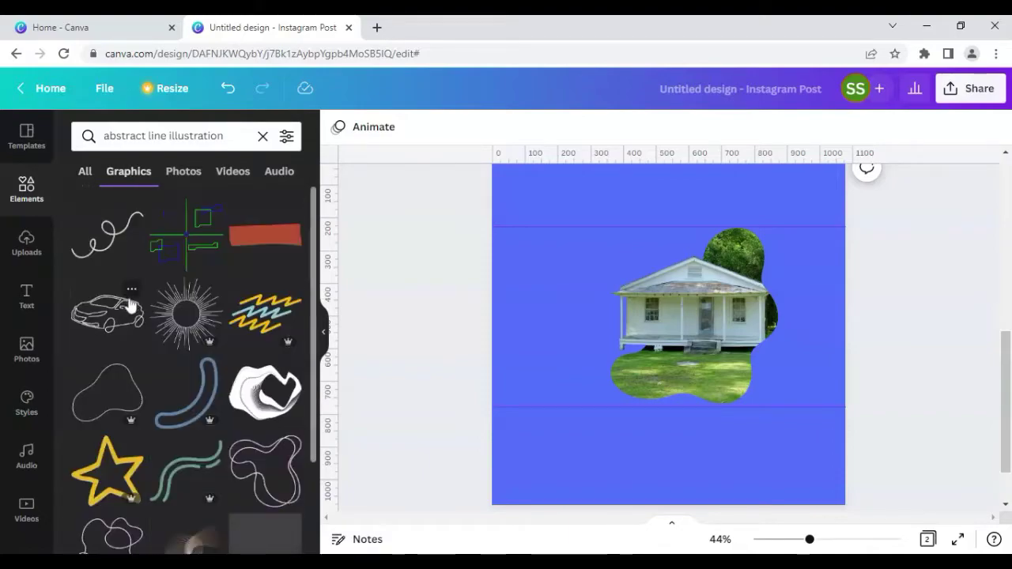
- Add the dark blob outline graphic over the house
scroll(138, 320, "down", 4)
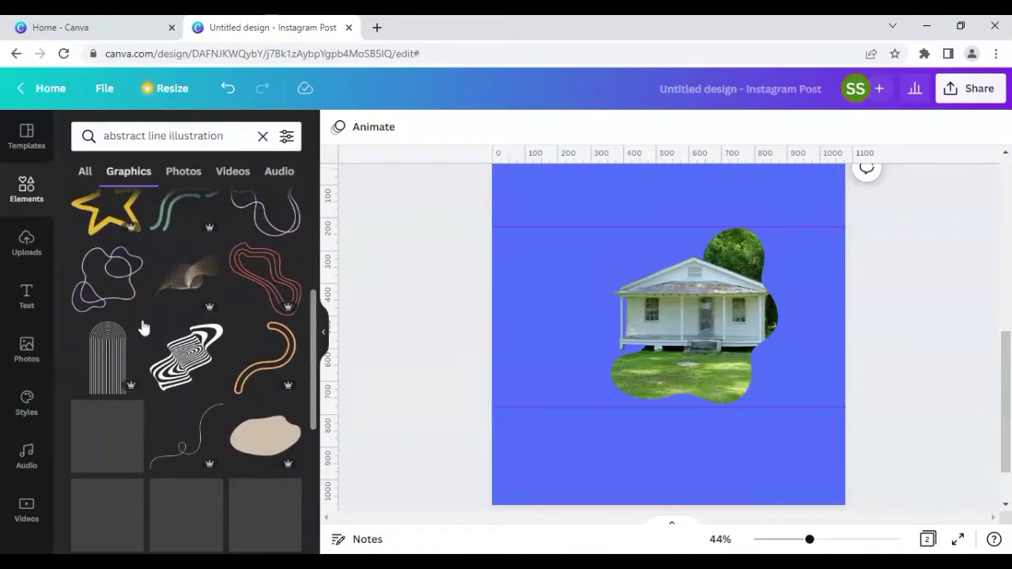
scroll(142, 328, "down", 8)
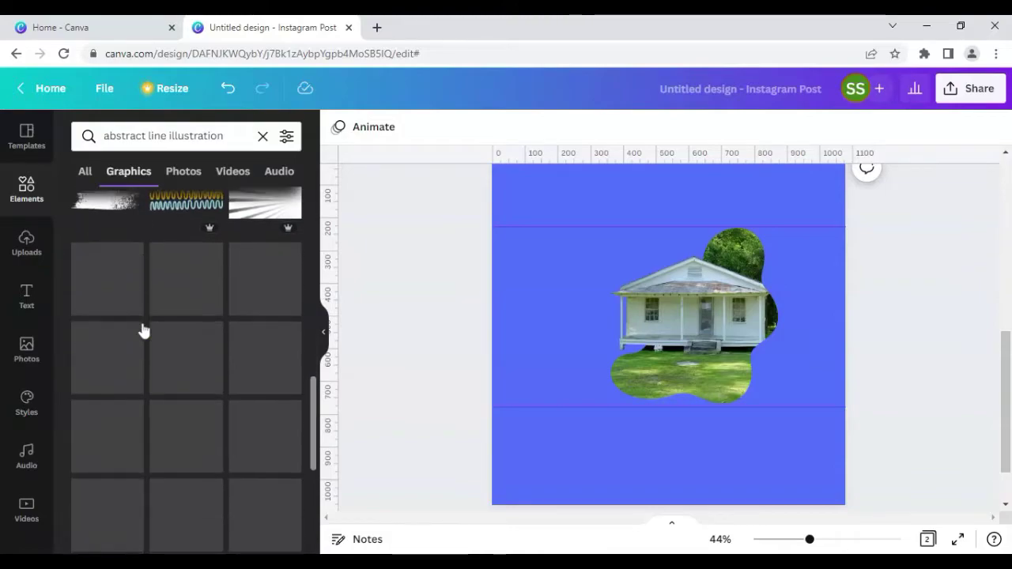
scroll(142, 330, "down", 4)
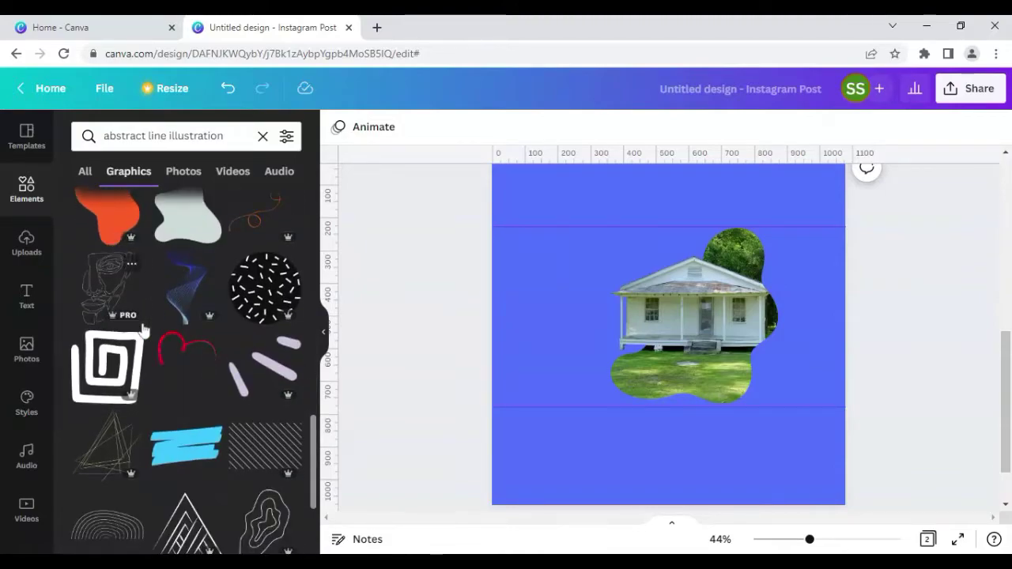
scroll(142, 332, "down", 1)
scroll(142, 332, "down", 4)
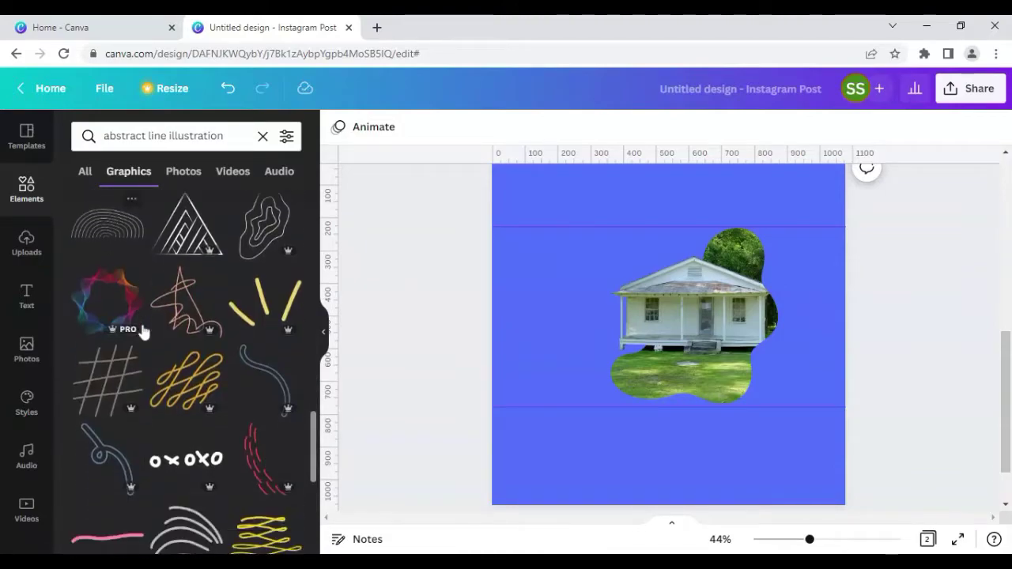
scroll(143, 332, "down", 5)
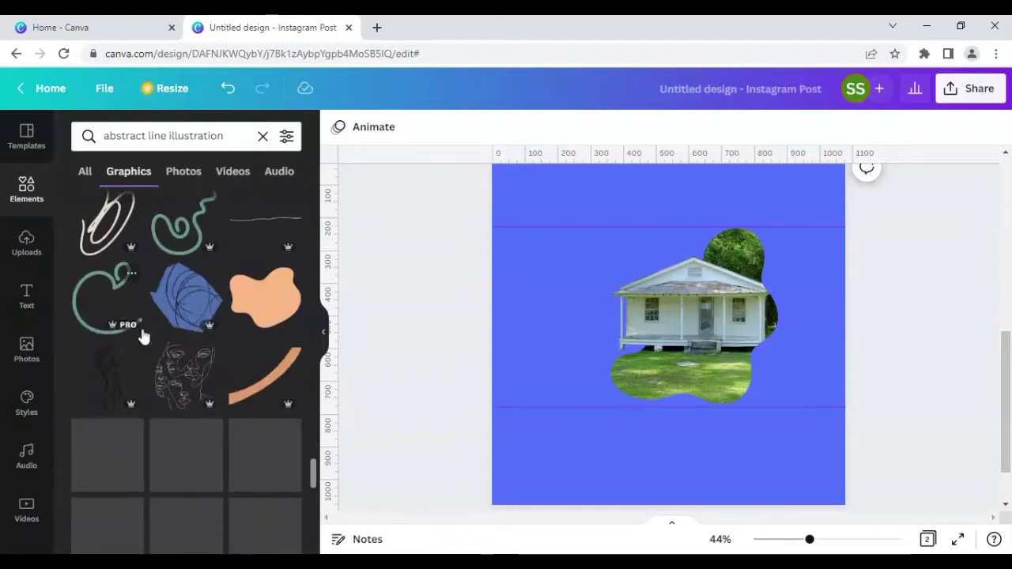
scroll(142, 339, "down", 6)
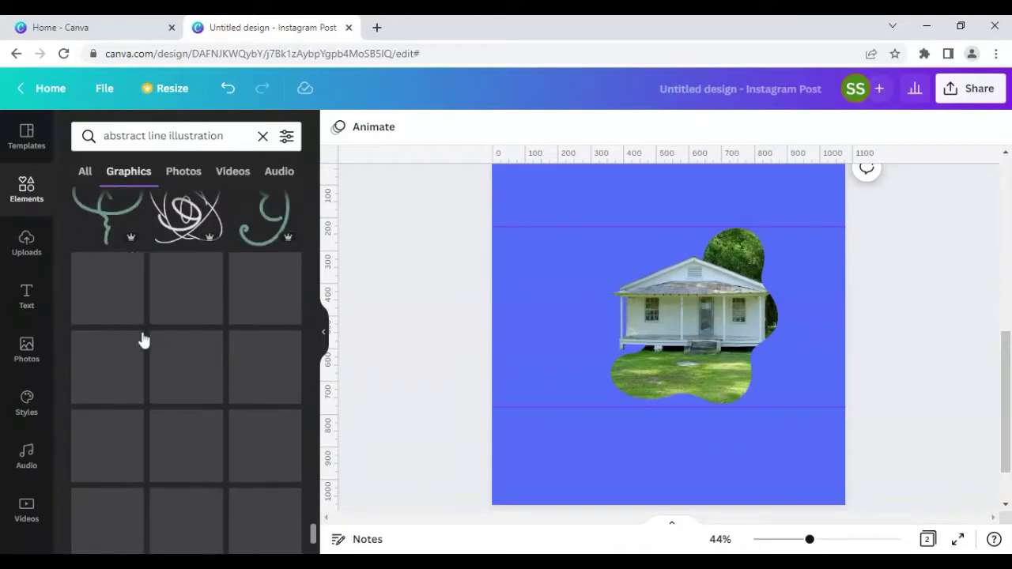
scroll(141, 341, "down", 8)
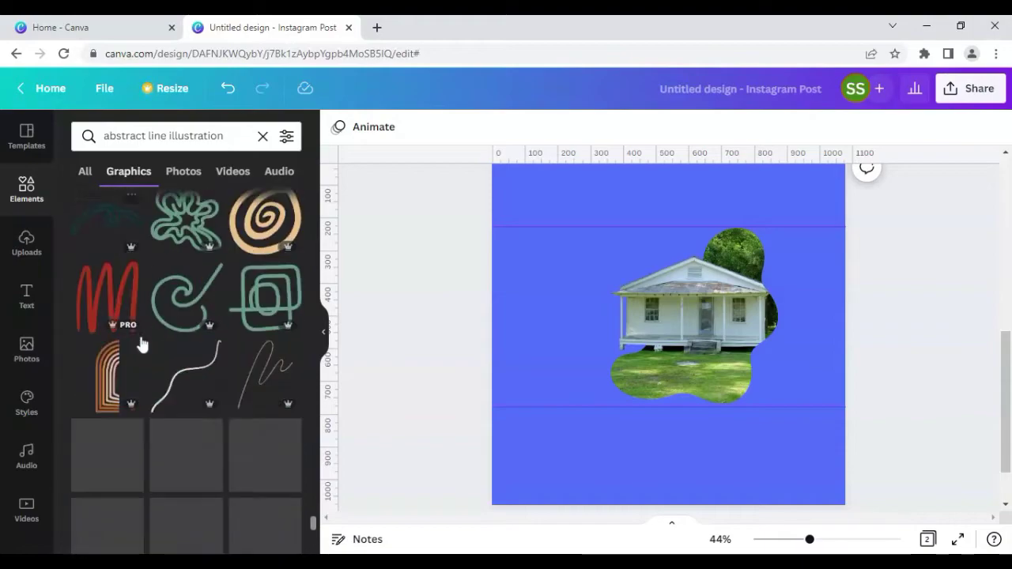
scroll(142, 346, "down", 10)
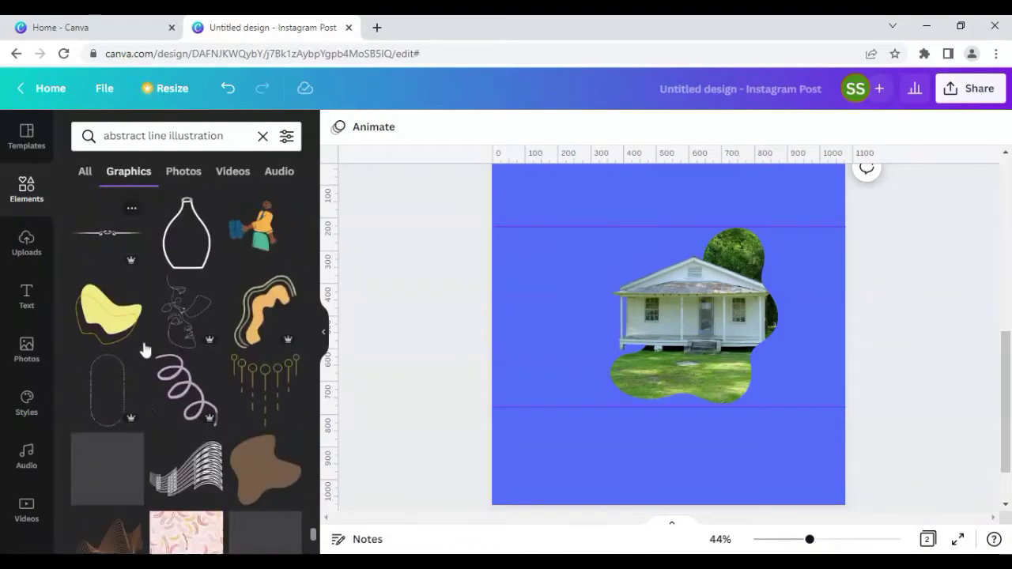
scroll(146, 350, "down", 10)
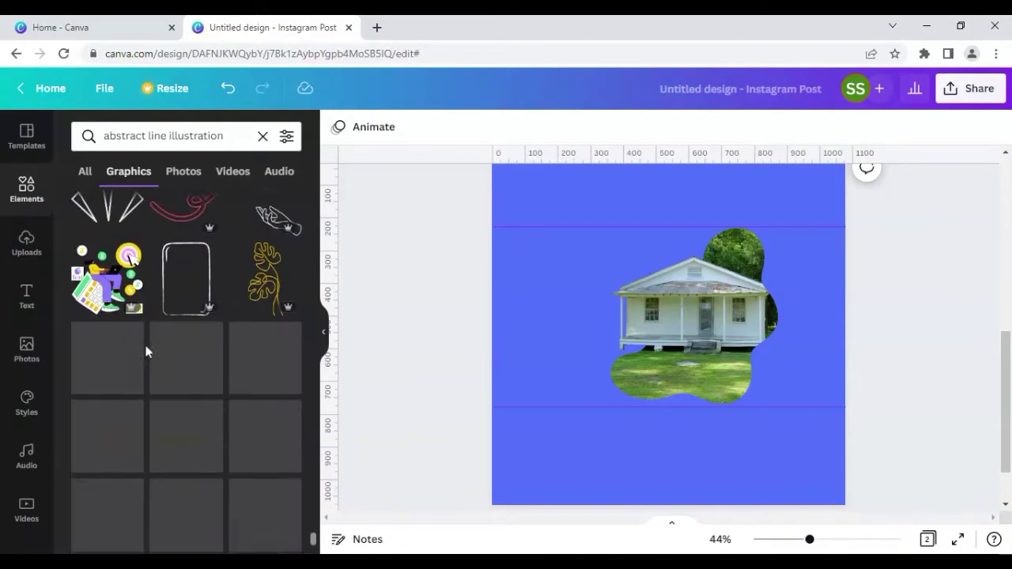
scroll(145, 351, "down", 10)
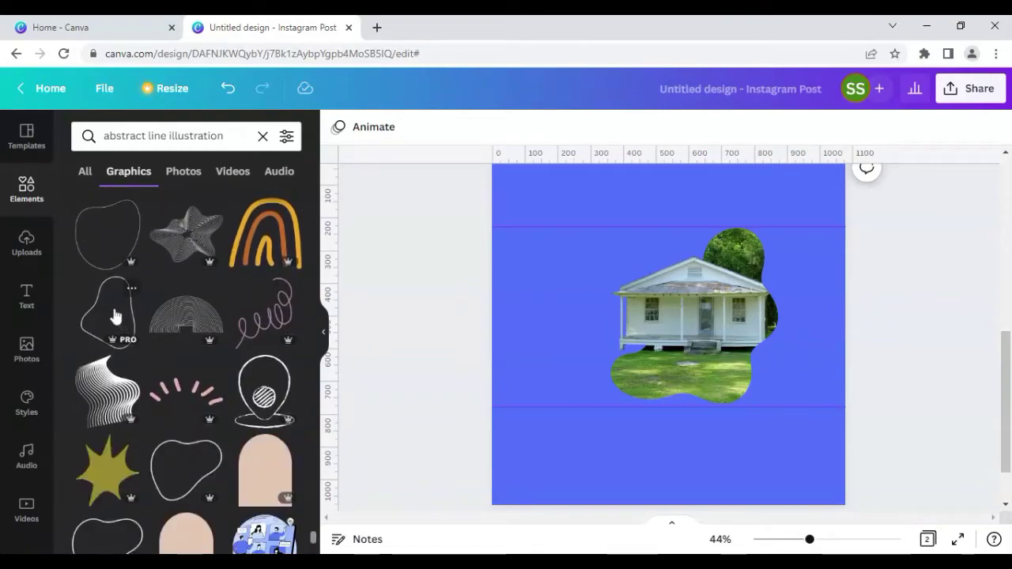
left_click(114, 316)
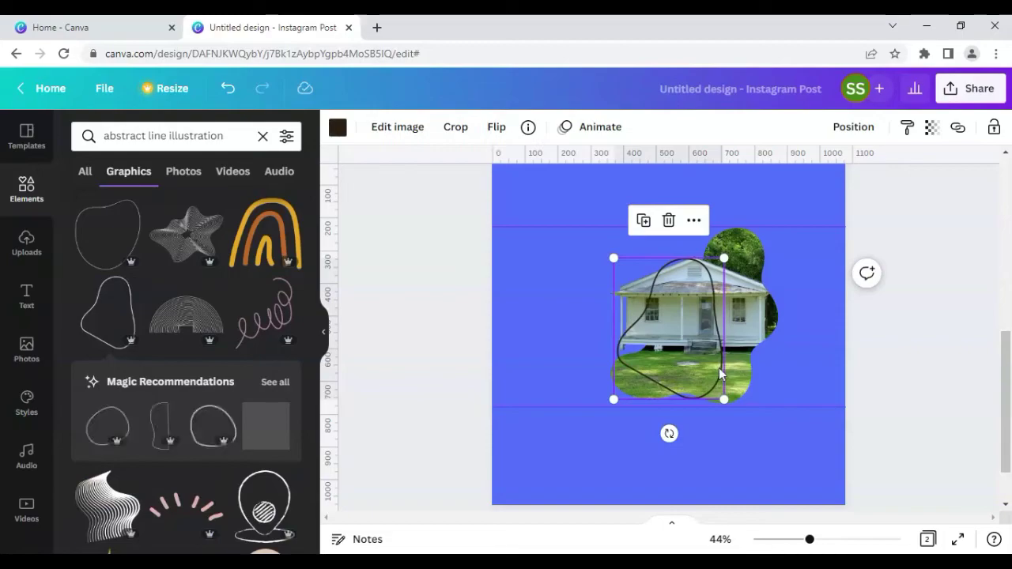
- Make the blob outline white, tilt it about 20°, enlarge it, and move it up-right around the house
left_click(337, 128)
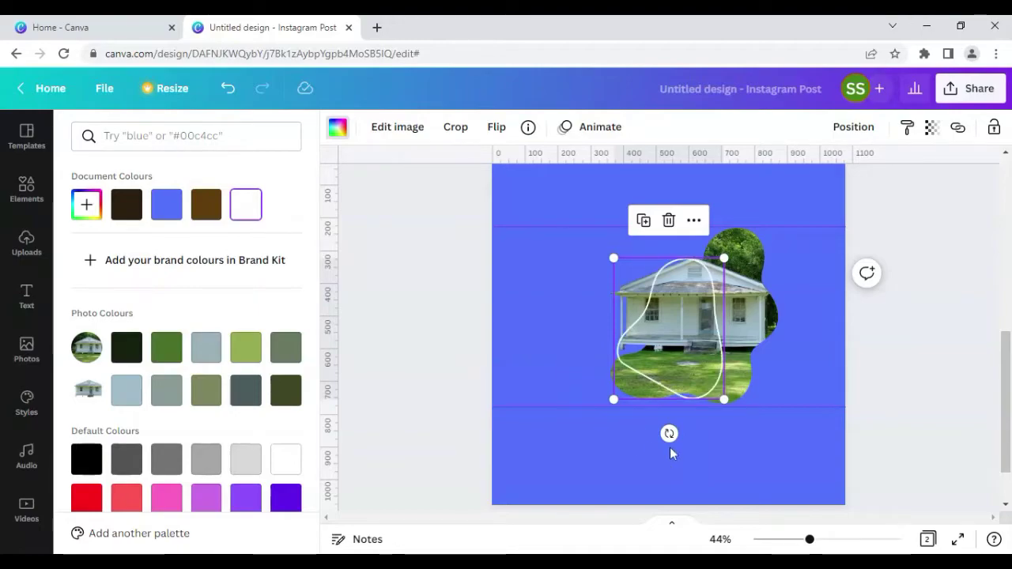
left_click_drag(670, 433, 620, 423)
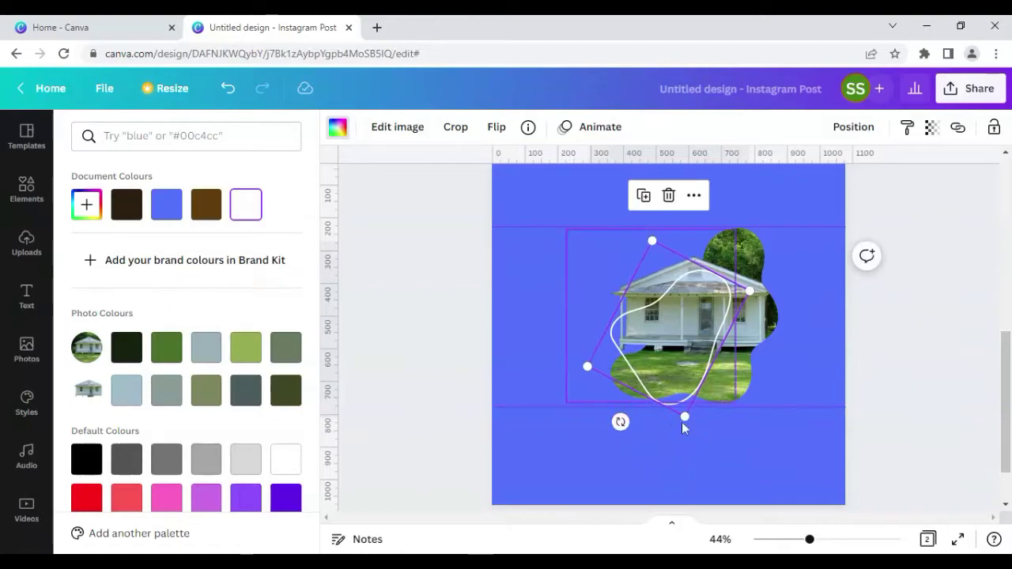
left_click_drag(685, 414, 708, 483)
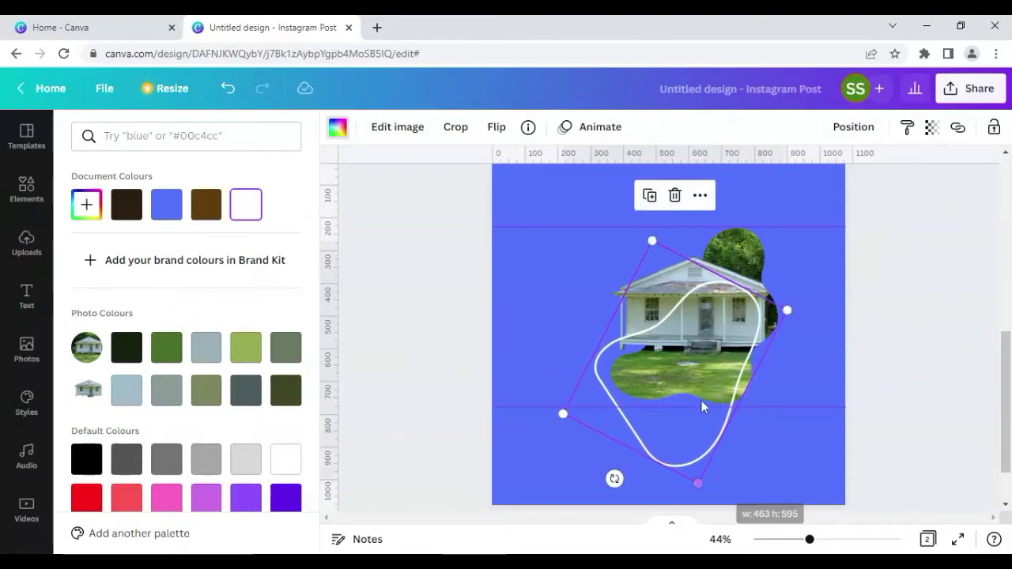
left_click_drag(690, 385, 719, 336)
- Send the white blob outline back two layers behind the house photo, then clear the old graphics search
right_click(711, 334)
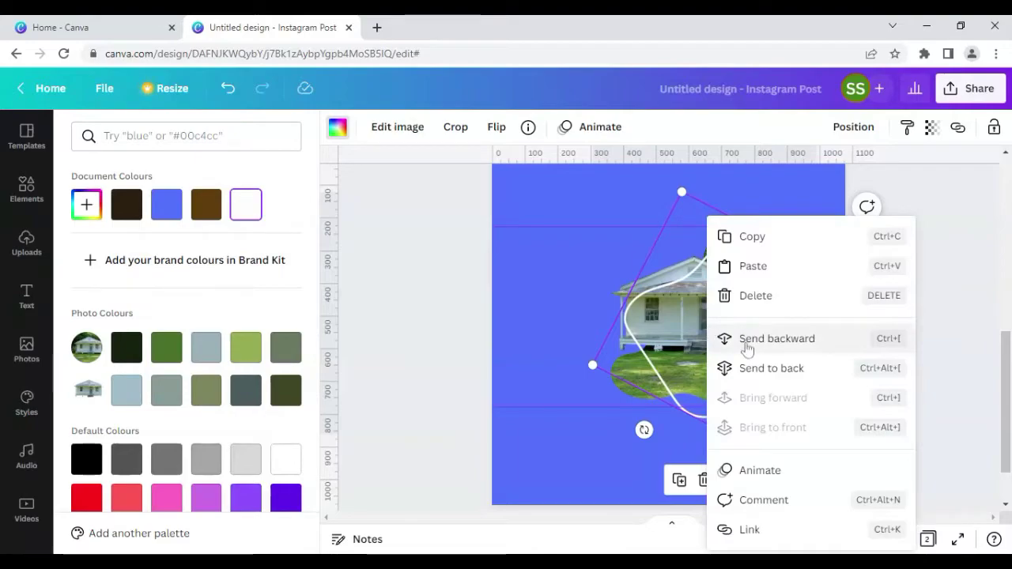
left_click(747, 340)
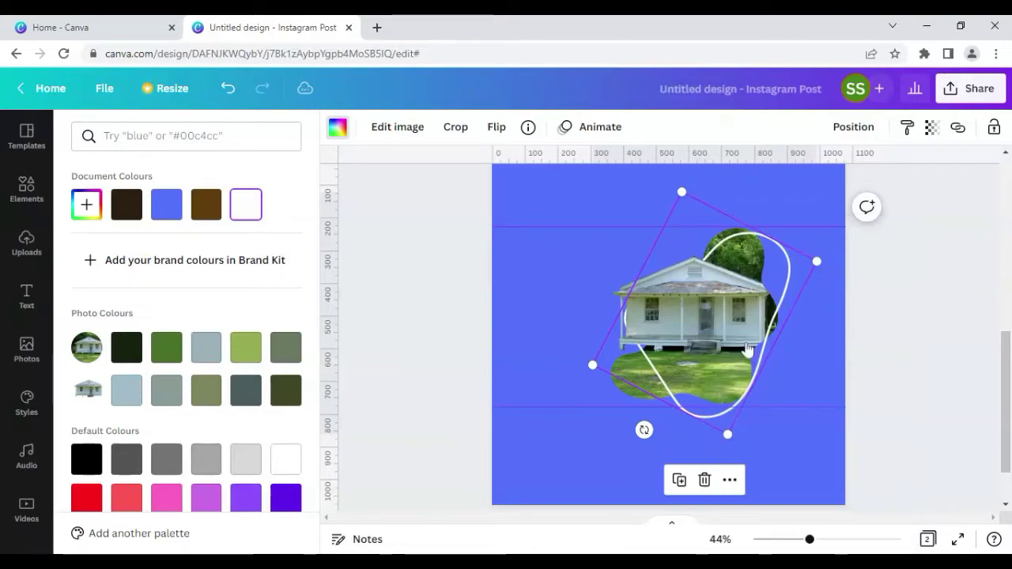
right_click(791, 273)
left_click(830, 340)
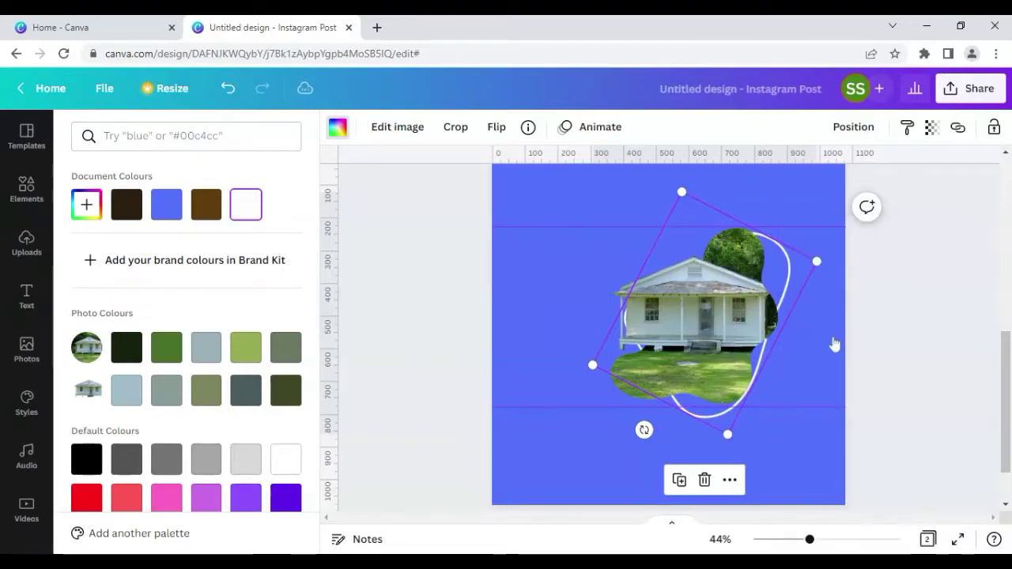
key("Escape")
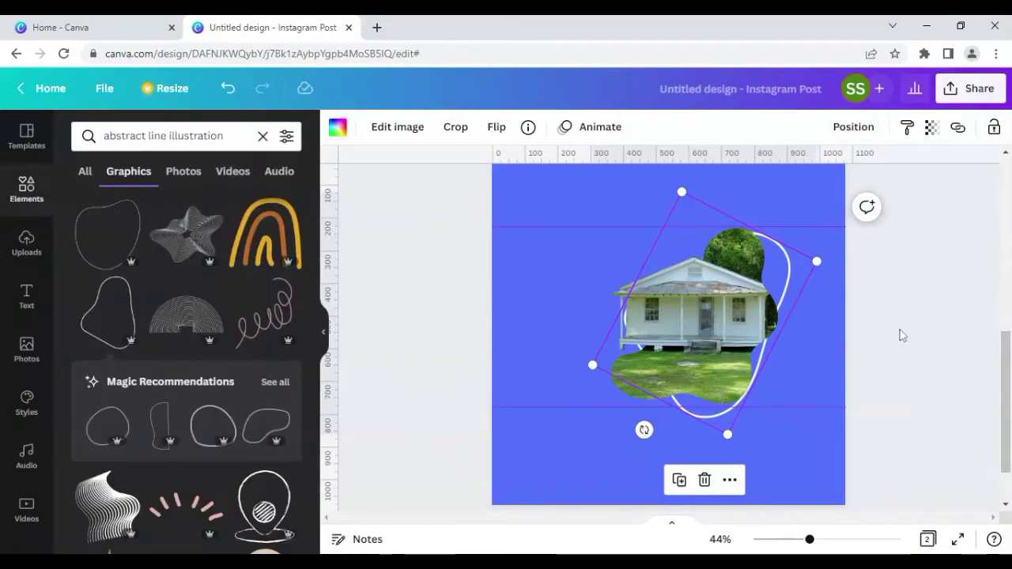
key("Escape")
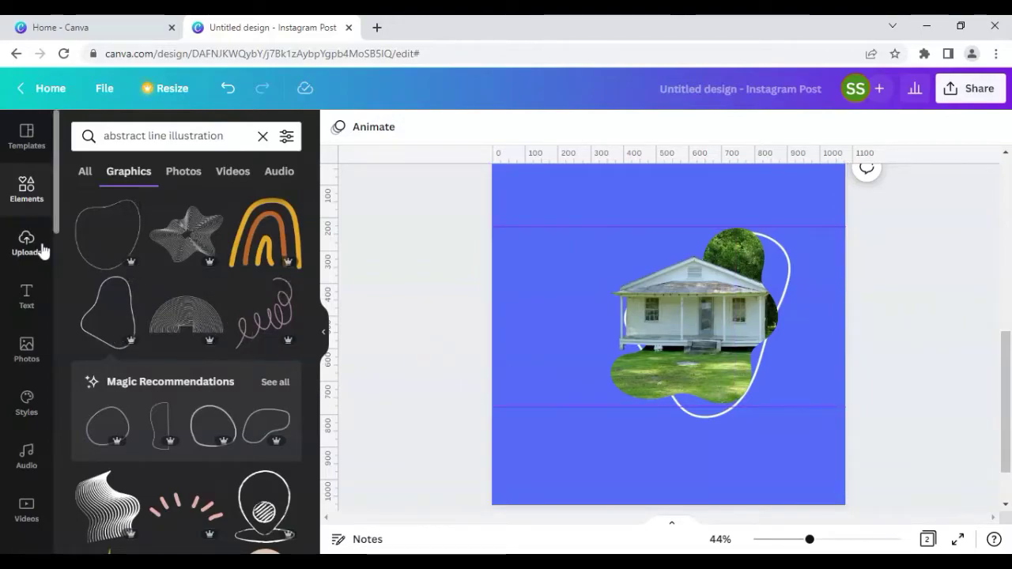
left_click(263, 136)
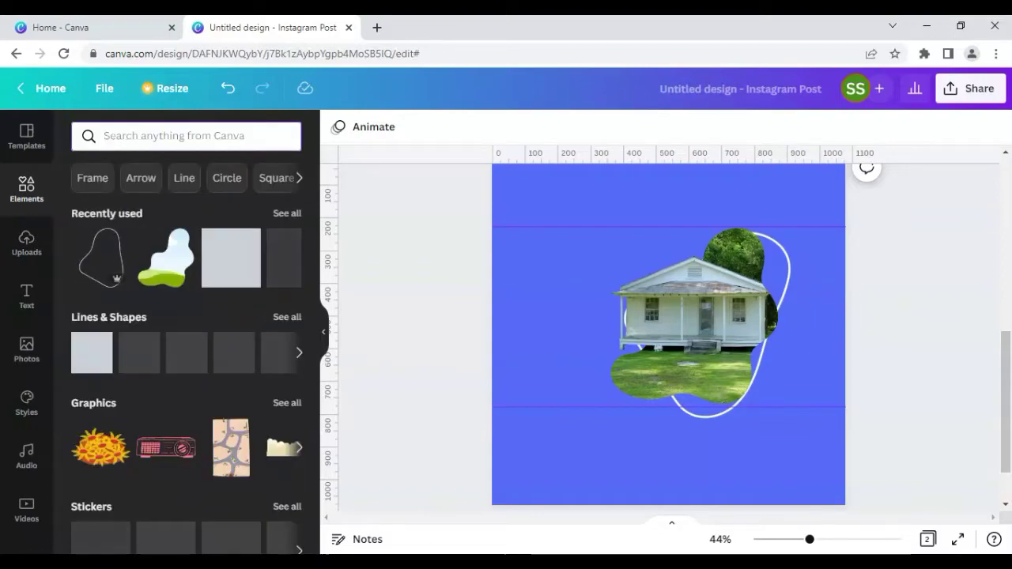
- Search 'clouds', place a grey cloud (about 308×129) at the house's upper left, and put a copy at the upper right
type("clouds")
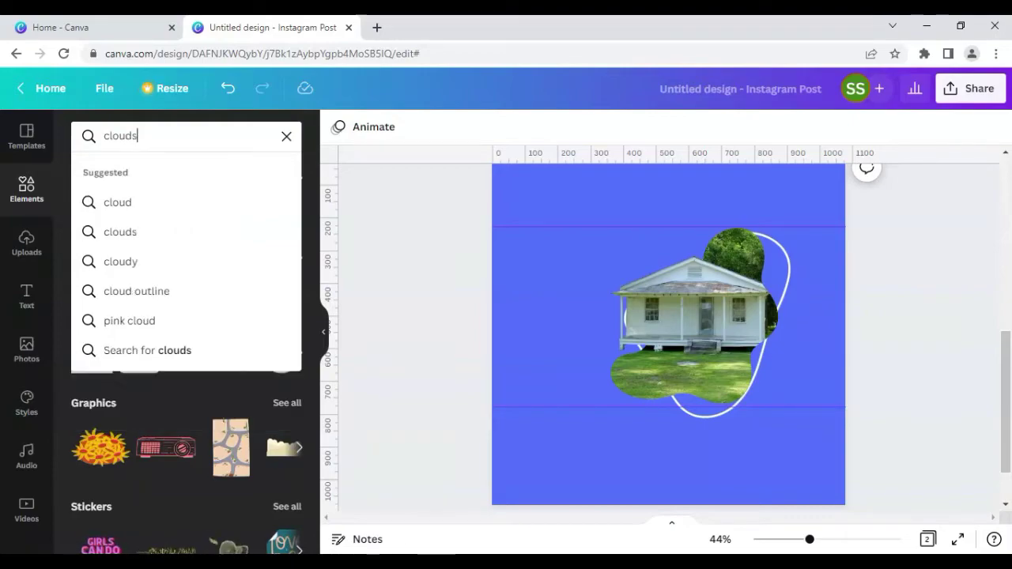
key("Return")
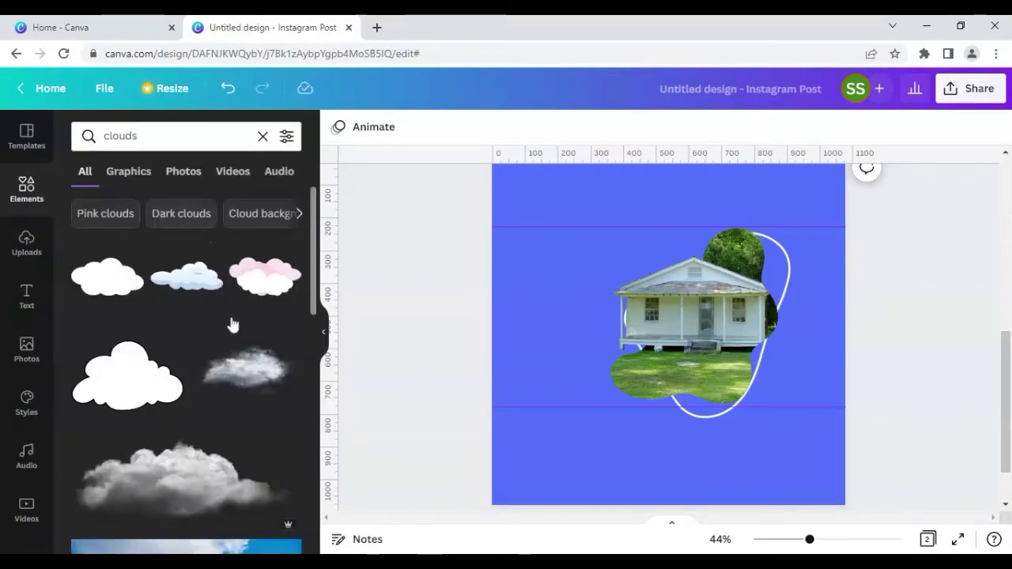
left_click(184, 486)
left_click_drag(555, 377, 717, 295)
left_click_drag(784, 340, 647, 333)
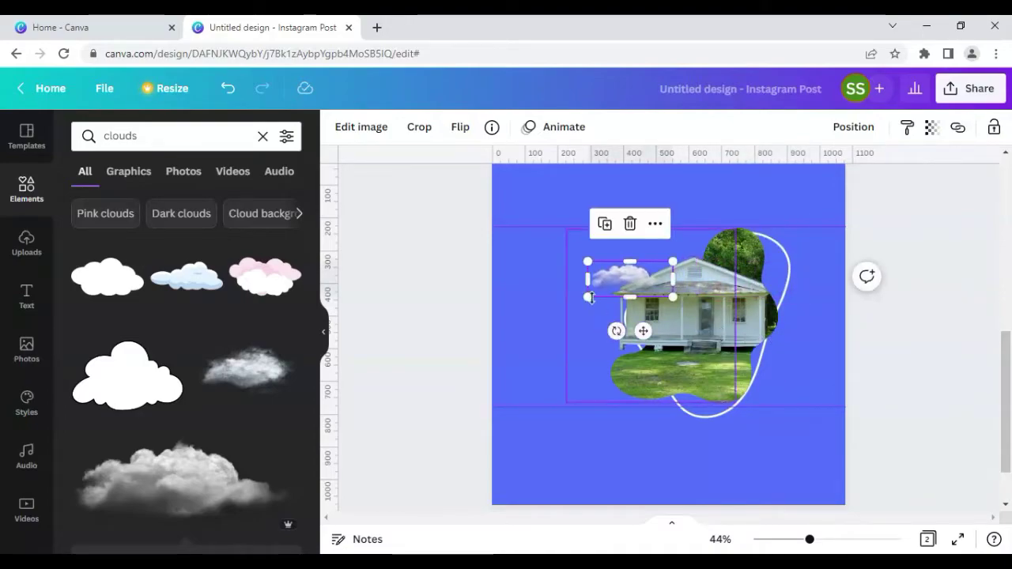
left_click_drag(589, 297, 566, 306)
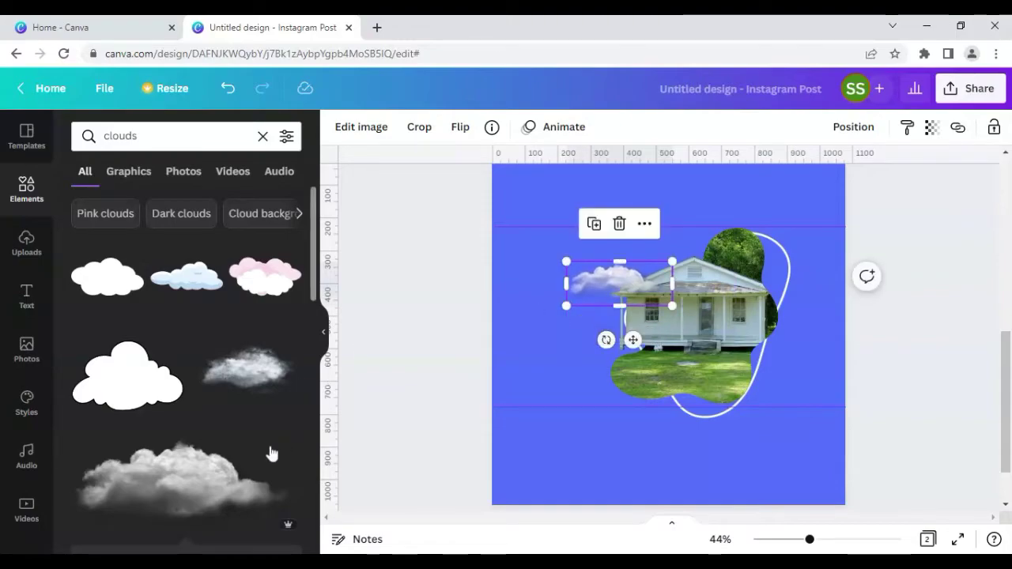
left_click(594, 224)
left_click_drag(645, 289, 804, 275)
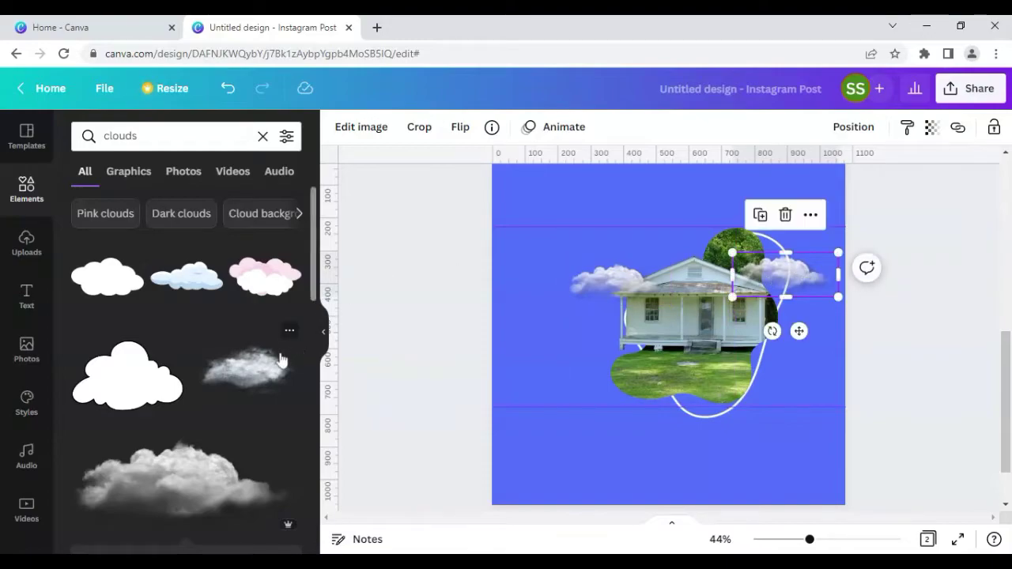
- Add a soft white cloud, shrunk to about 248 by 126, on top of the house's roof
scroll(264, 371, "down", 10)
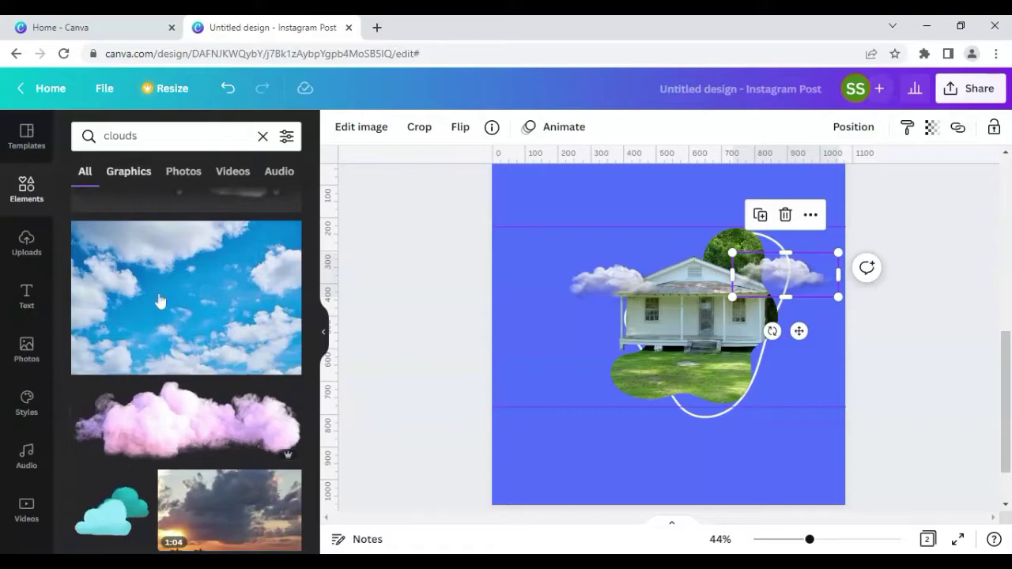
scroll(159, 361, "down", 1)
scroll(158, 361, "down", 3)
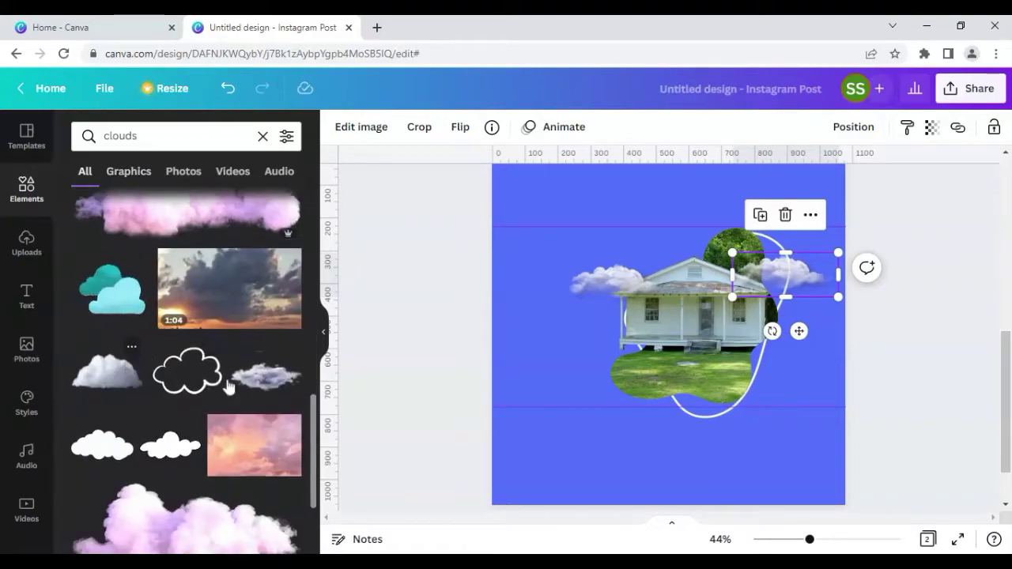
scroll(271, 380, "down", 5)
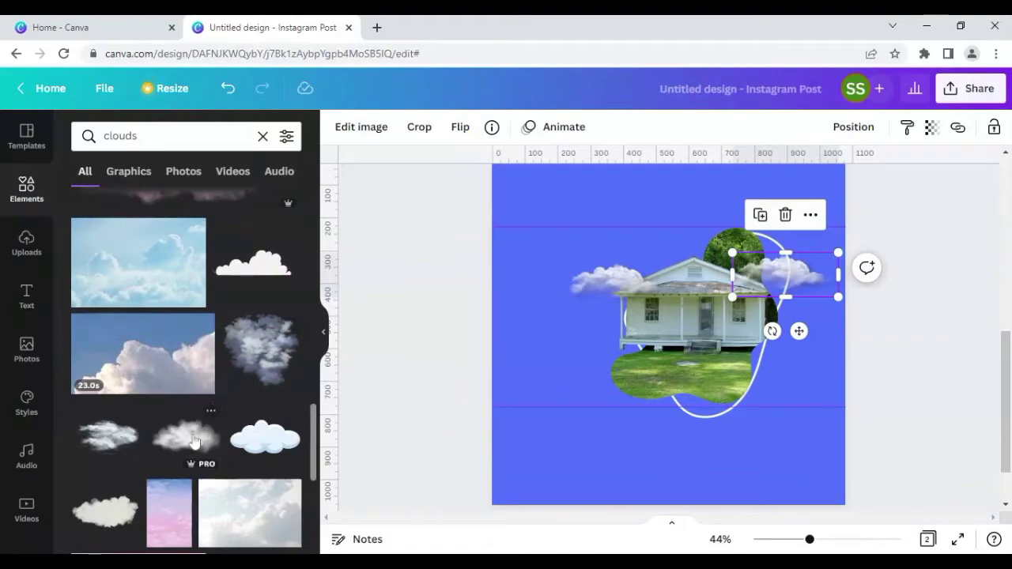
left_click(192, 440)
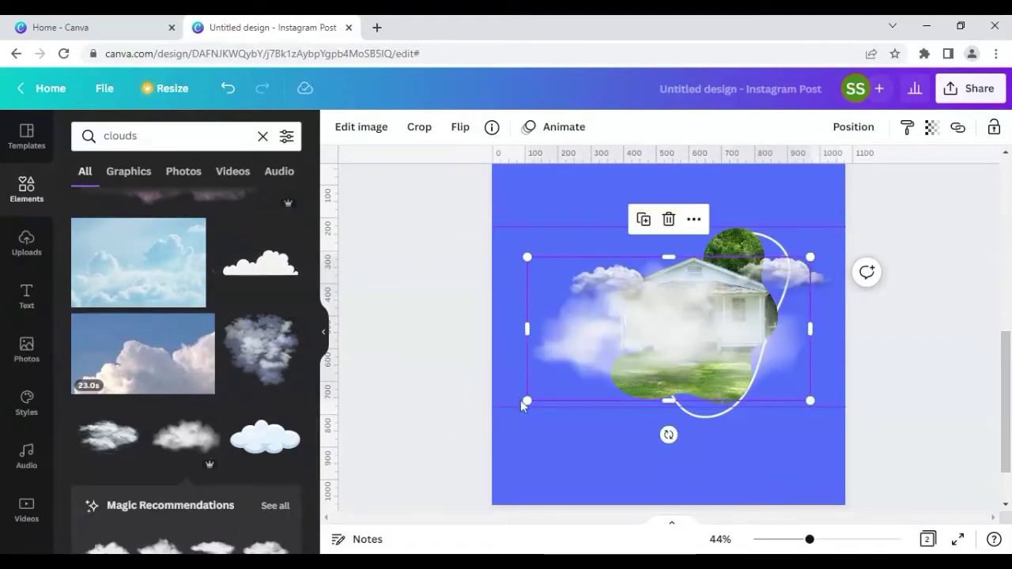
left_click_drag(525, 400, 694, 315)
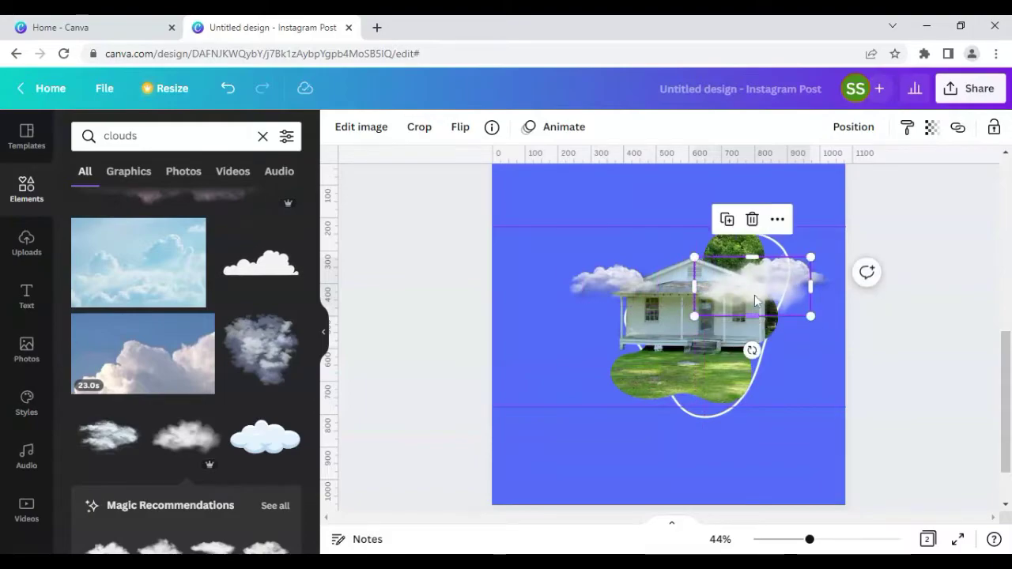
left_click_drag(754, 300, 697, 253)
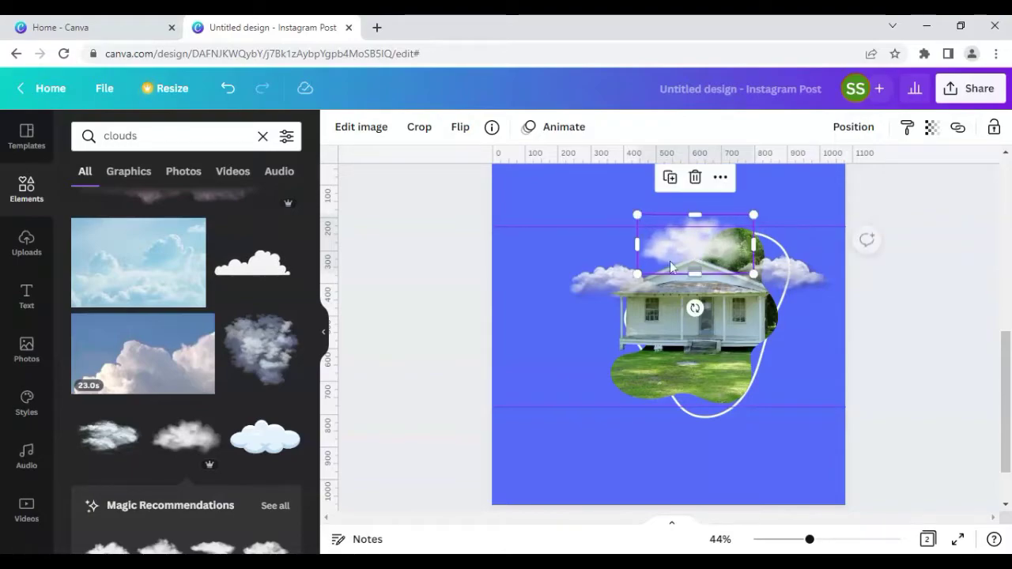
left_click_drag(755, 215, 711, 248)
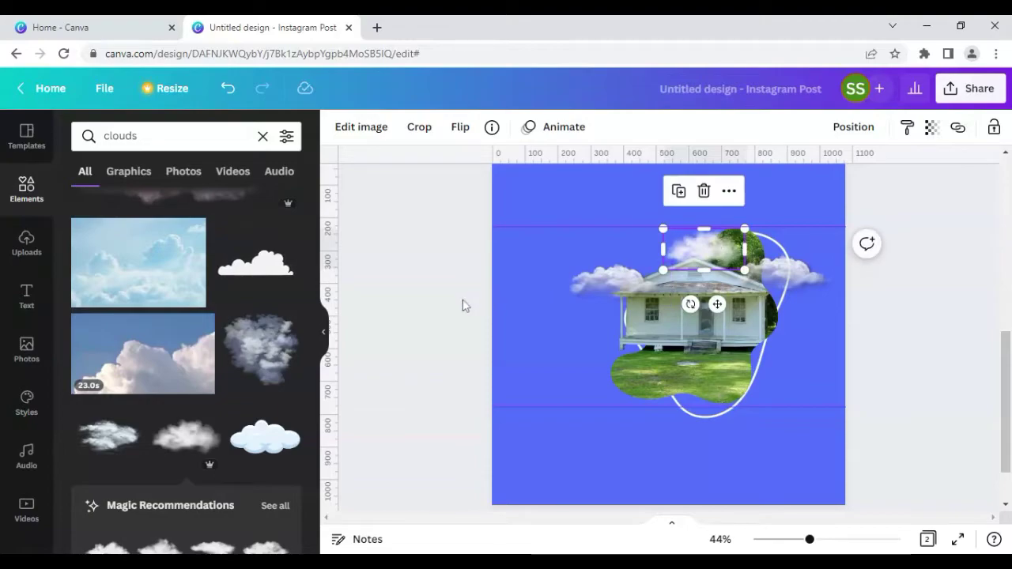
left_click(463, 307)
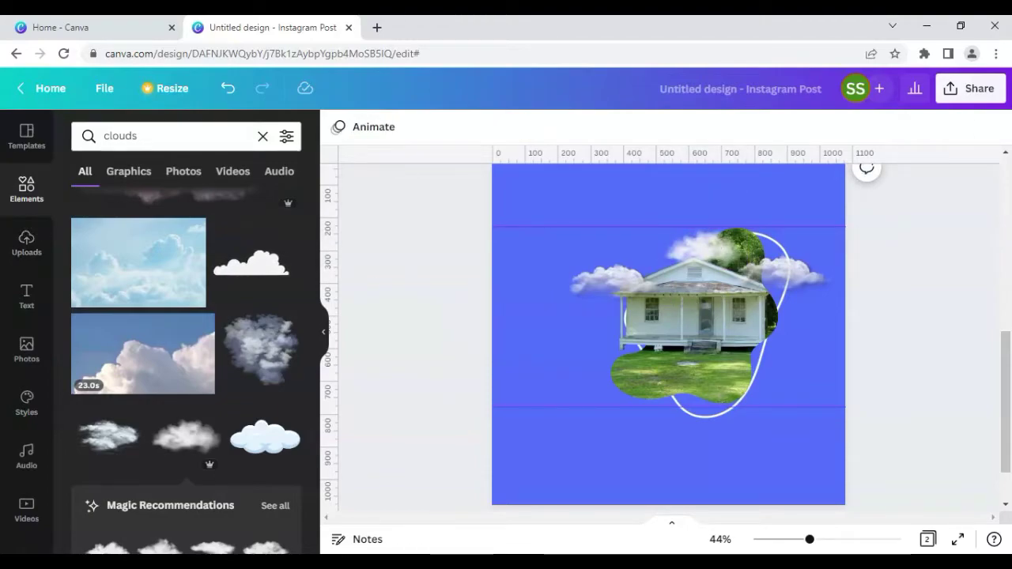
- Search 'phone frame' and add the plain phone frame, sized to about 471 by 759
left_click(158, 136)
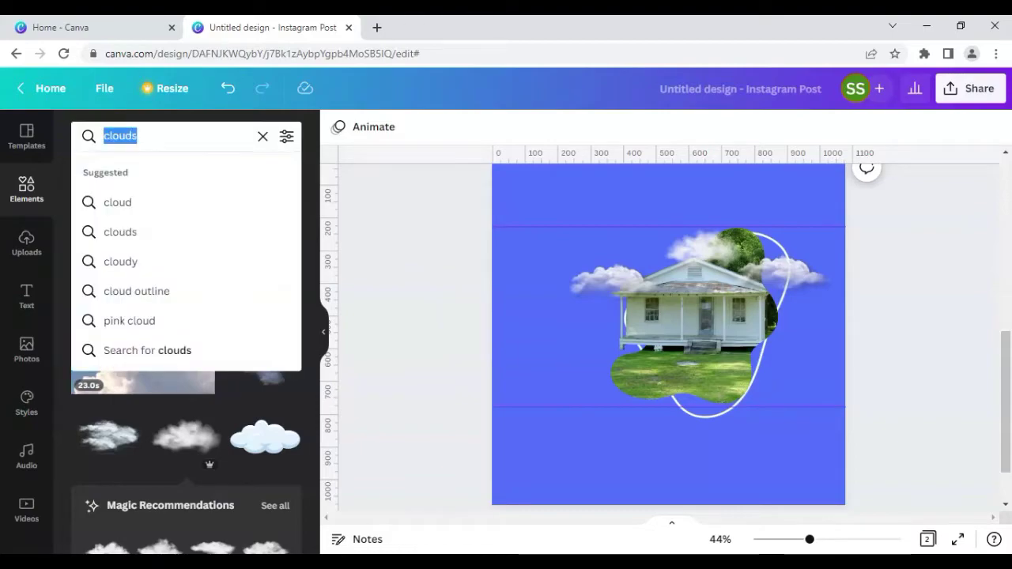
type("pho")
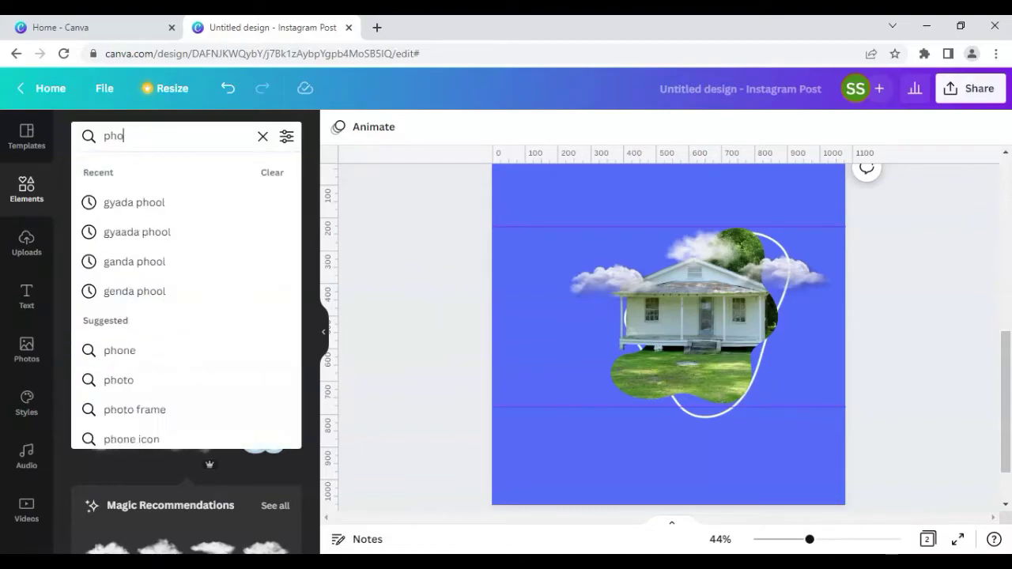
type("ne frame")
key("Return")
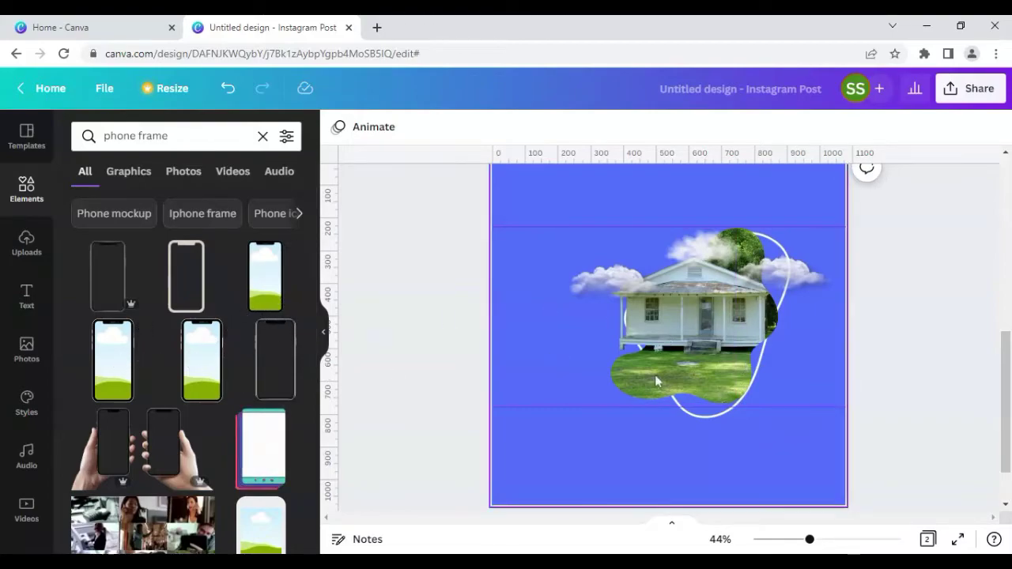
left_click(271, 361)
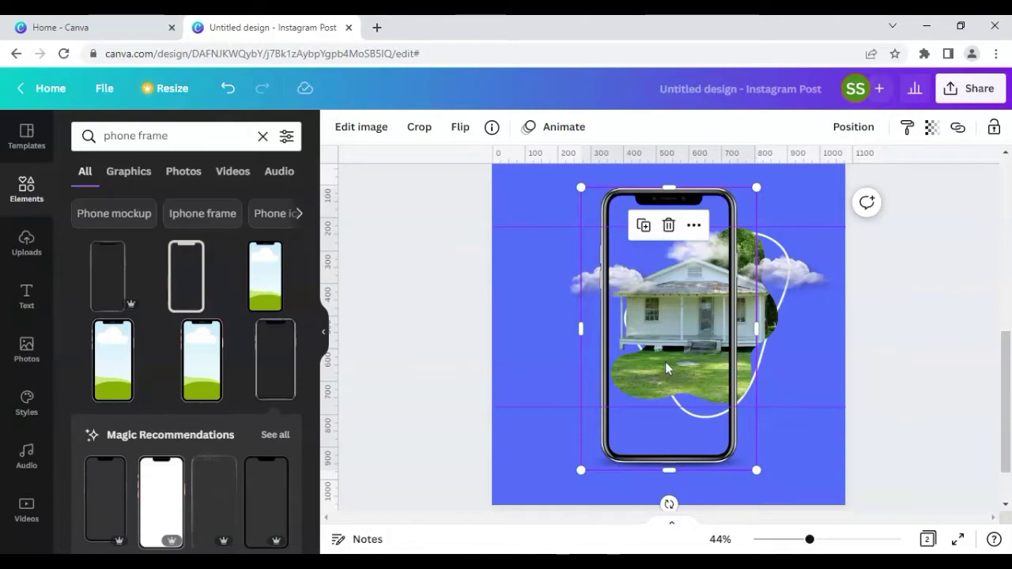
left_click_drag(755, 188, 726, 235)
- Undo the stray photo move, position the frame over the house, then duplicate it and narrow the copy
left_click_drag(670, 328, 713, 297)
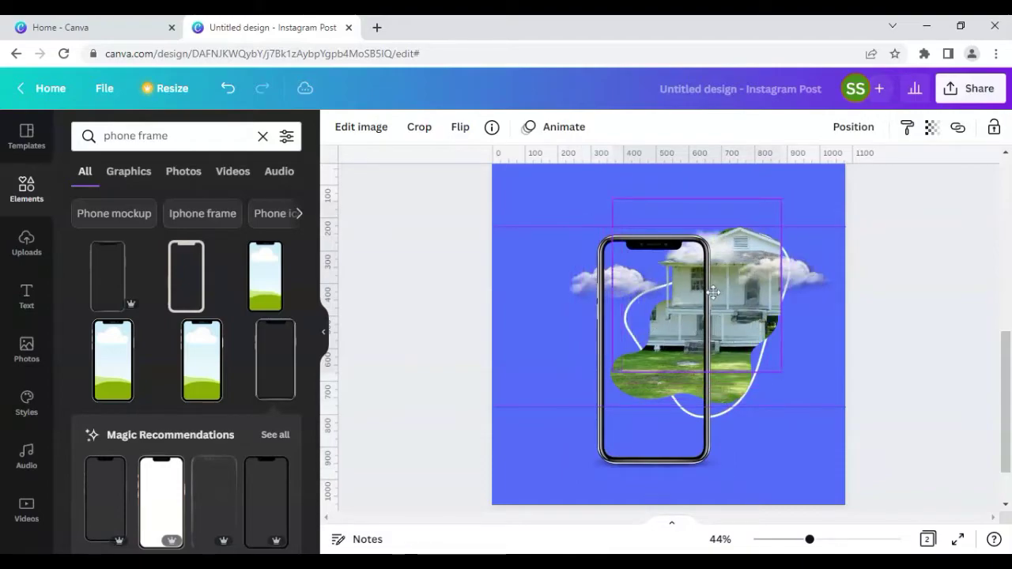
left_click(229, 89)
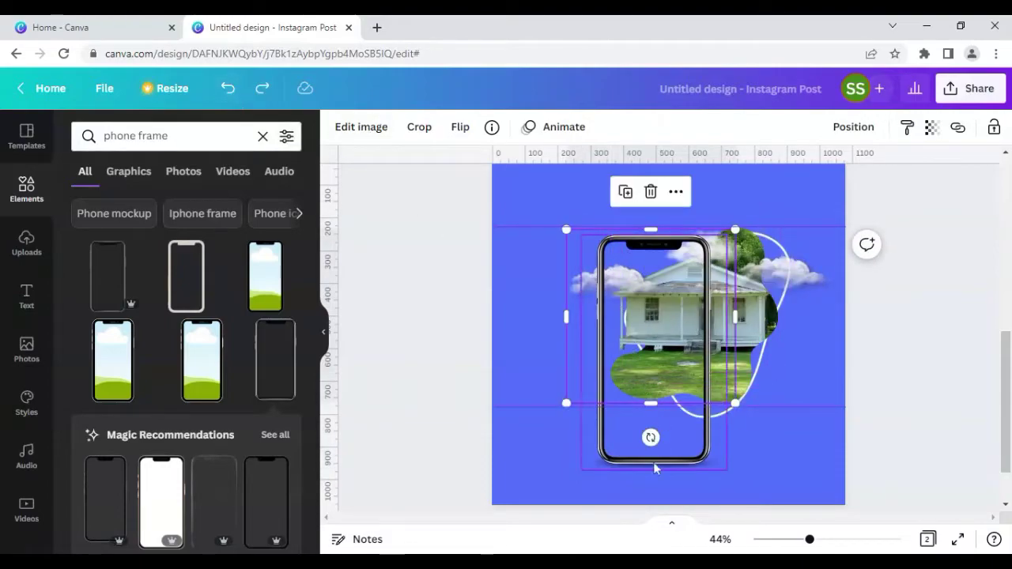
left_click(621, 454)
mouse_move(650, 436)
left_mouse_down()
mouse_move(676, 418)
mouse_move(635, 446)
left_mouse_up()
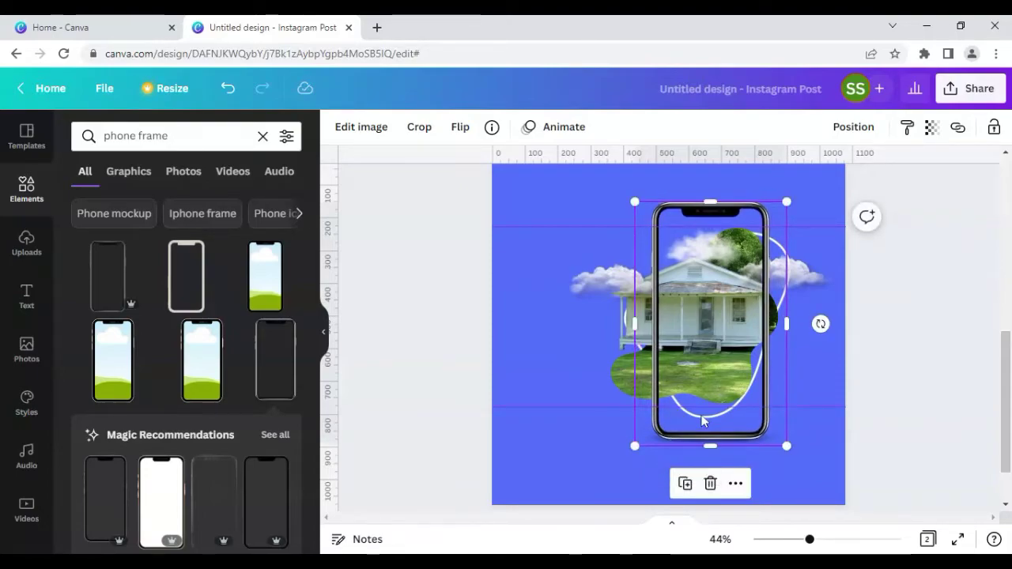
left_click_drag(705, 422, 706, 415)
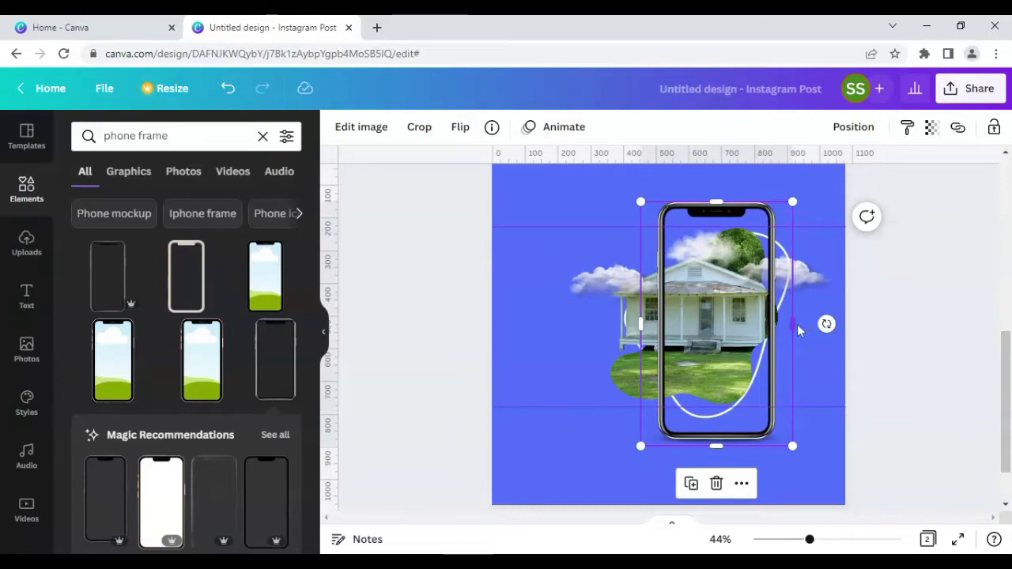
left_click(691, 484)
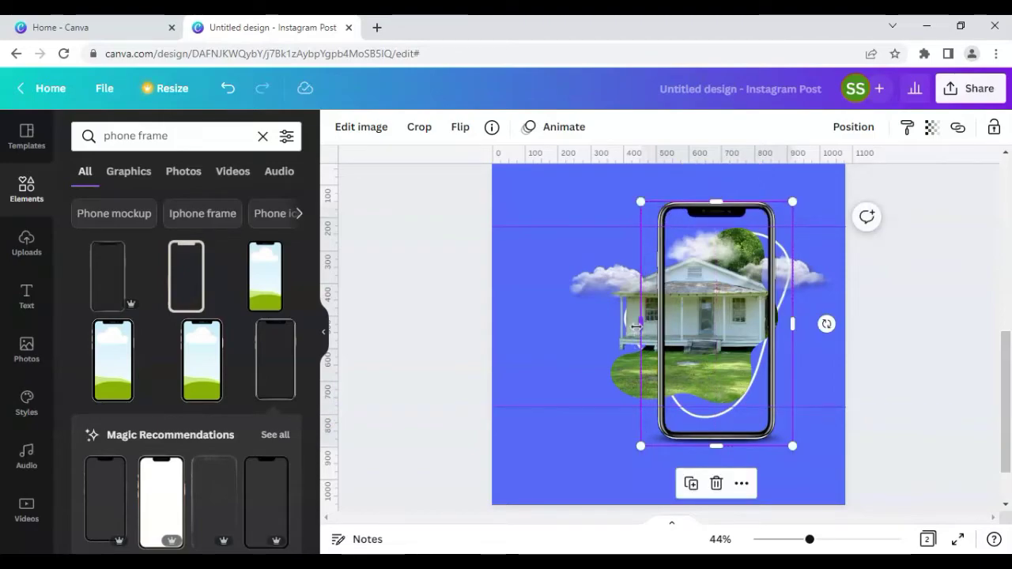
left_click_drag(637, 326, 748, 326)
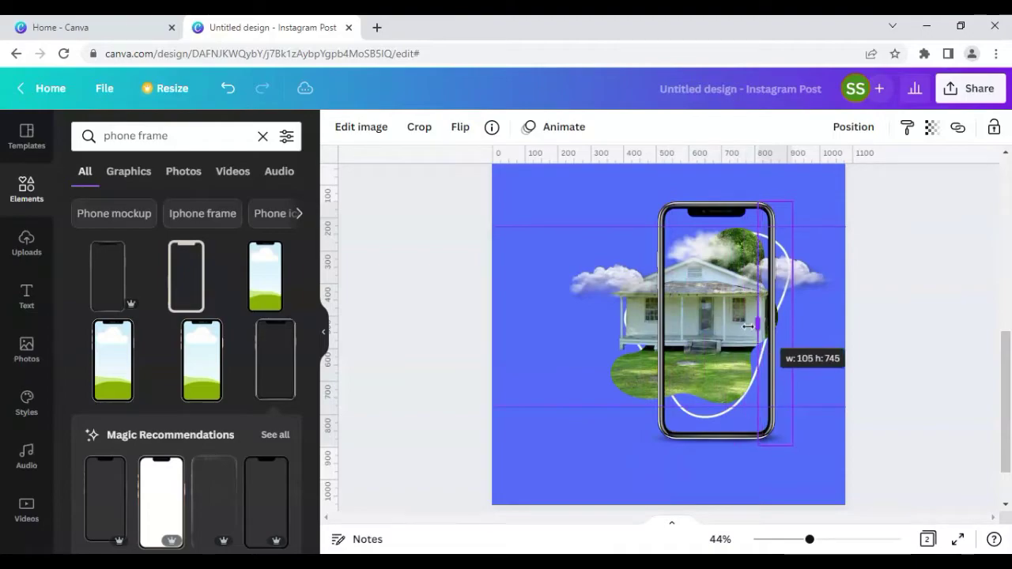
- Undo the copy's width change, send the phone frame to the back behind the house, then select all elements
key("ctrl+z")
right_click(679, 312)
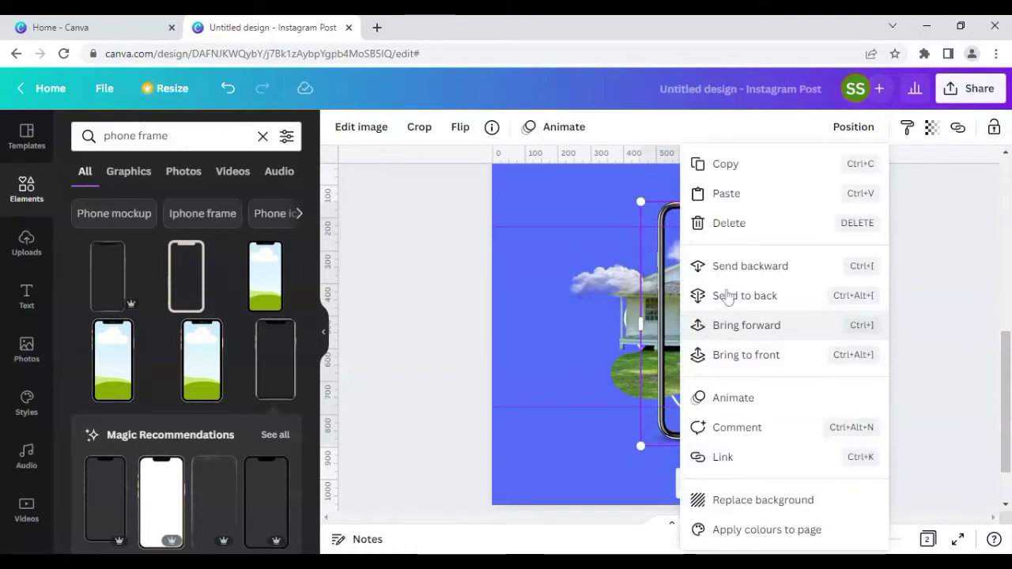
left_click(727, 272)
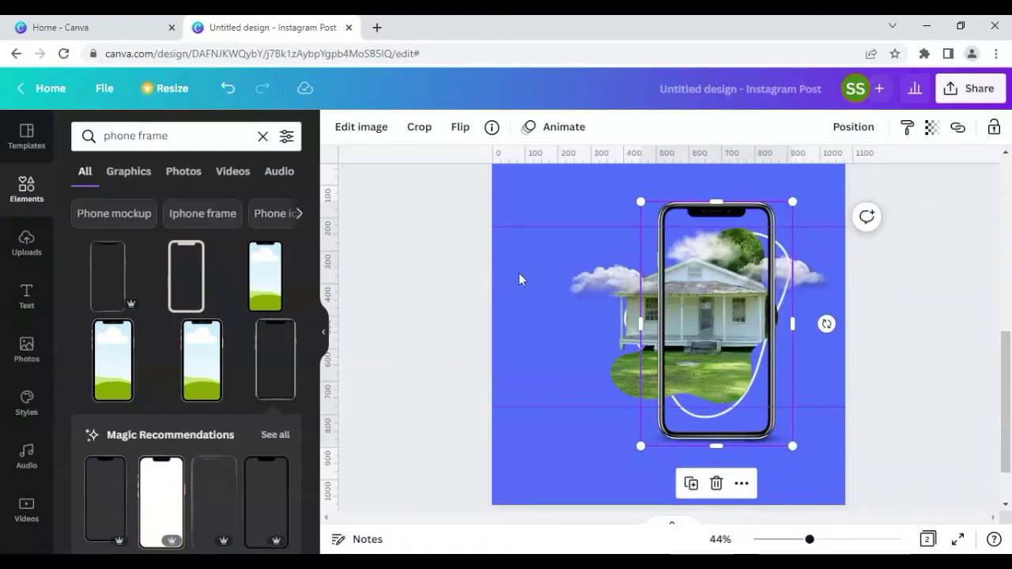
left_click(605, 395)
left_click(681, 433)
right_click(666, 430)
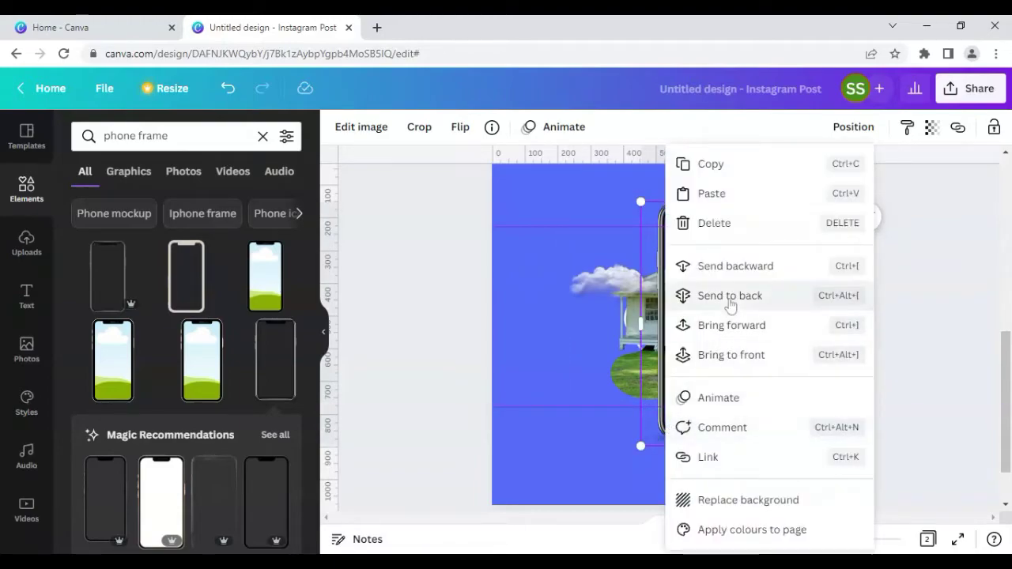
left_click(759, 294)
left_click(914, 369)
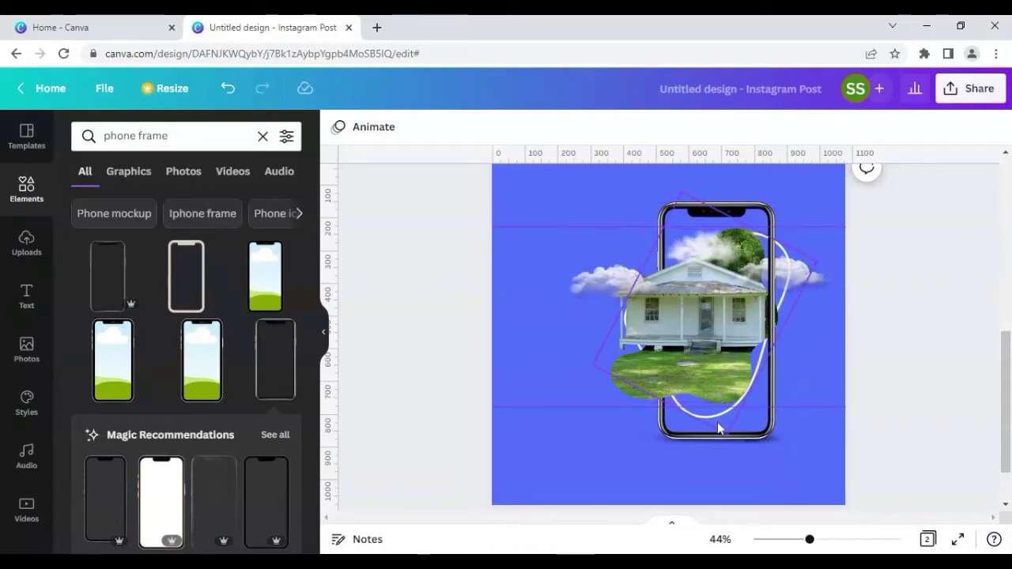
left_click(685, 434)
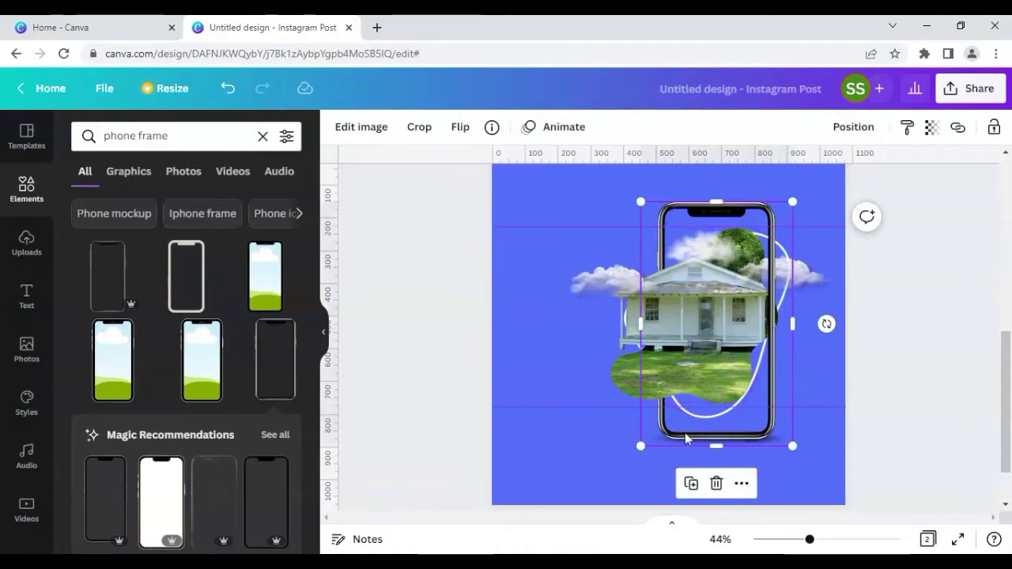
key("ctrl+a")
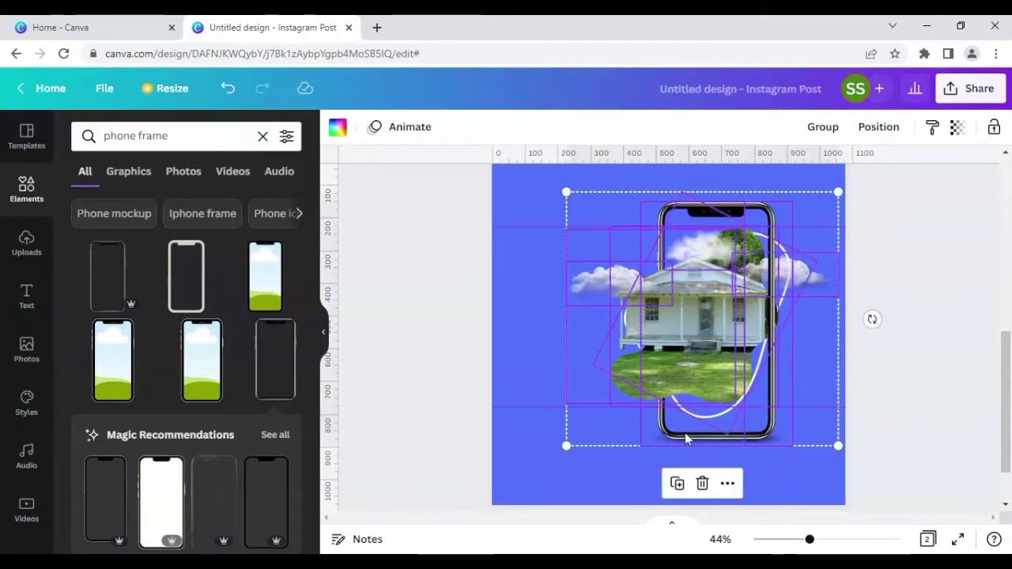
- Group all the phone-and-house elements and paste the group onto the blurred-house Page 1
left_click(822, 127)
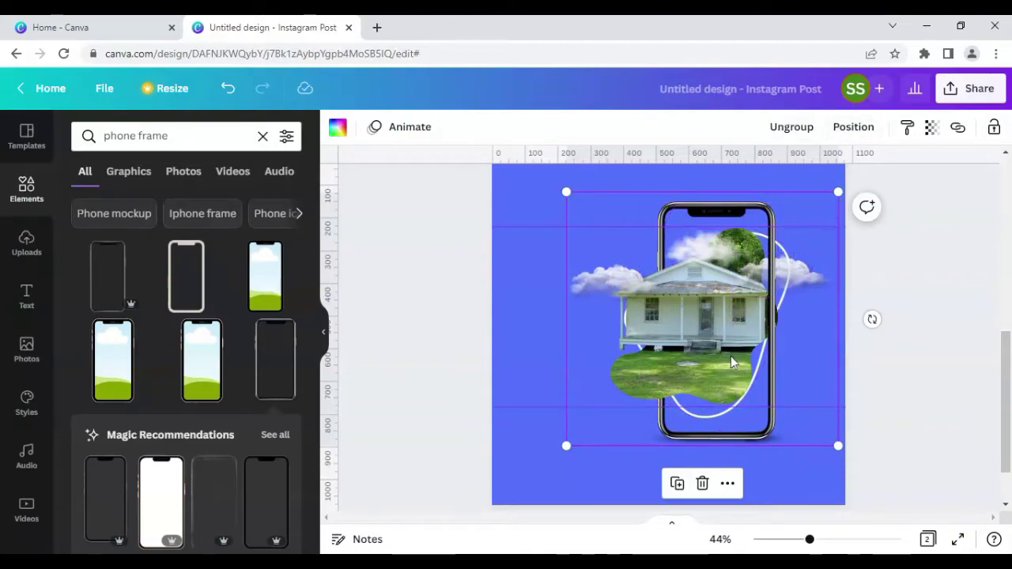
scroll(730, 356, "up", 5)
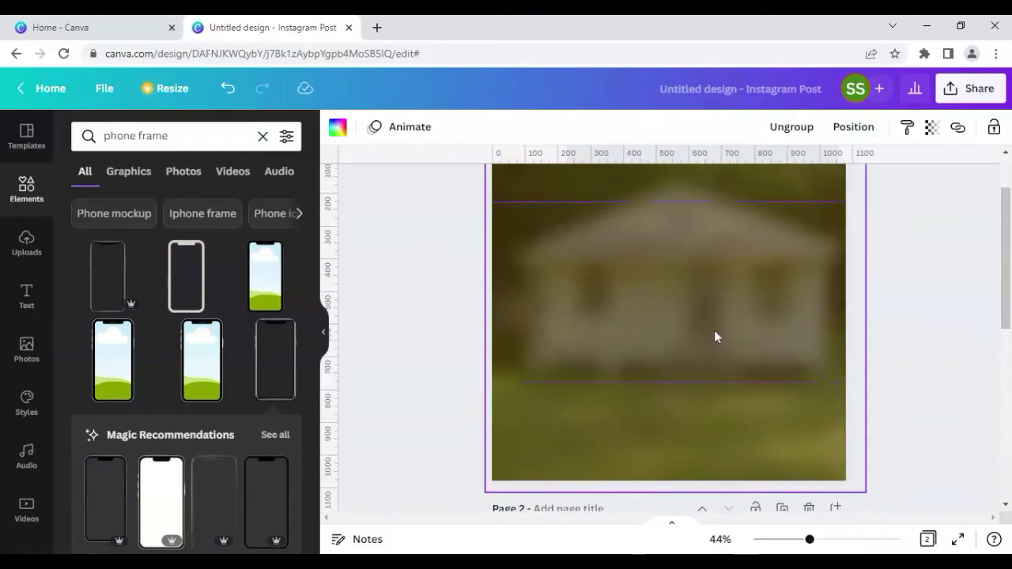
left_click(748, 332)
key("ctrl+v")
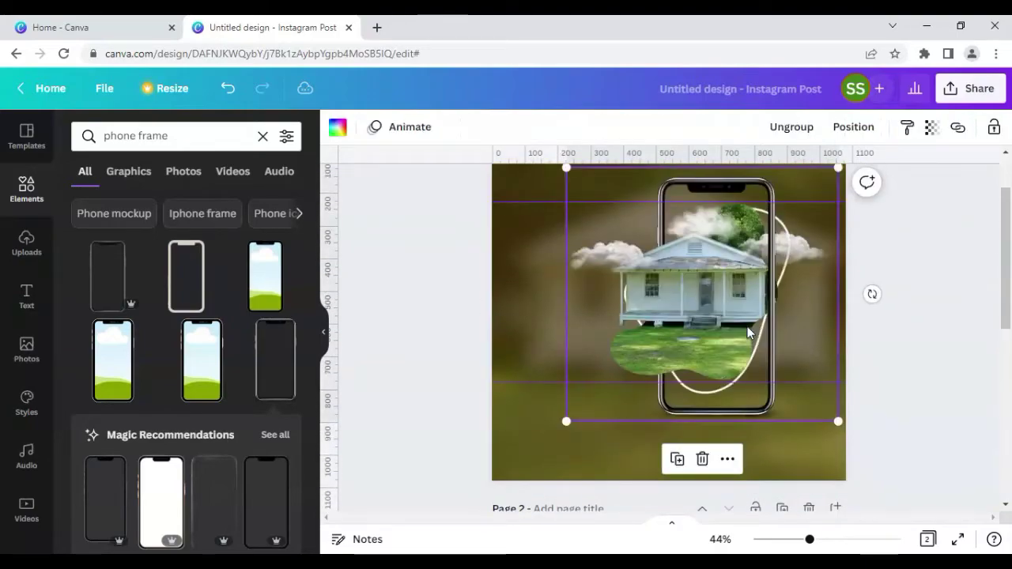
left_click(740, 330)
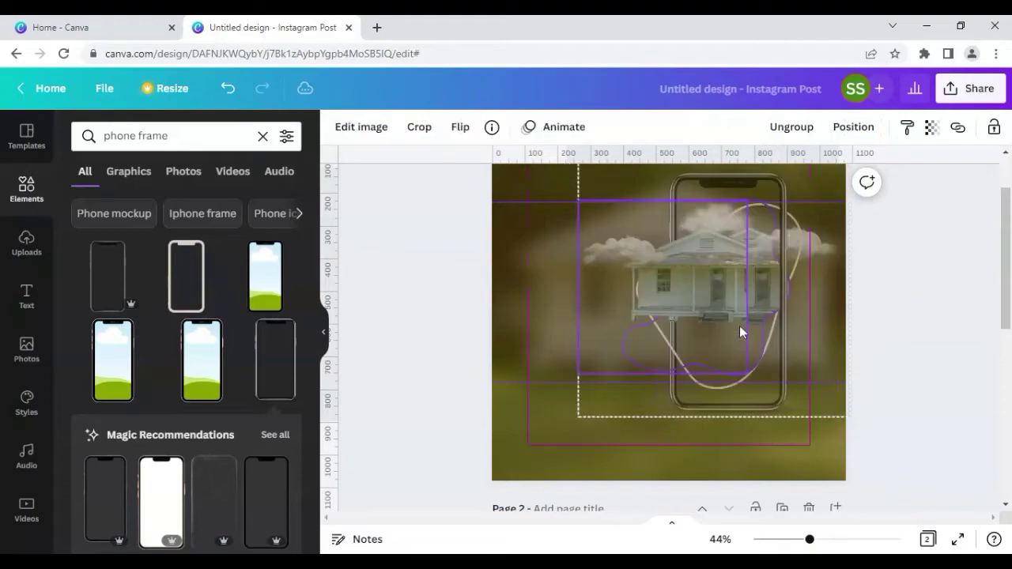
left_click_drag(739, 326, 742, 326)
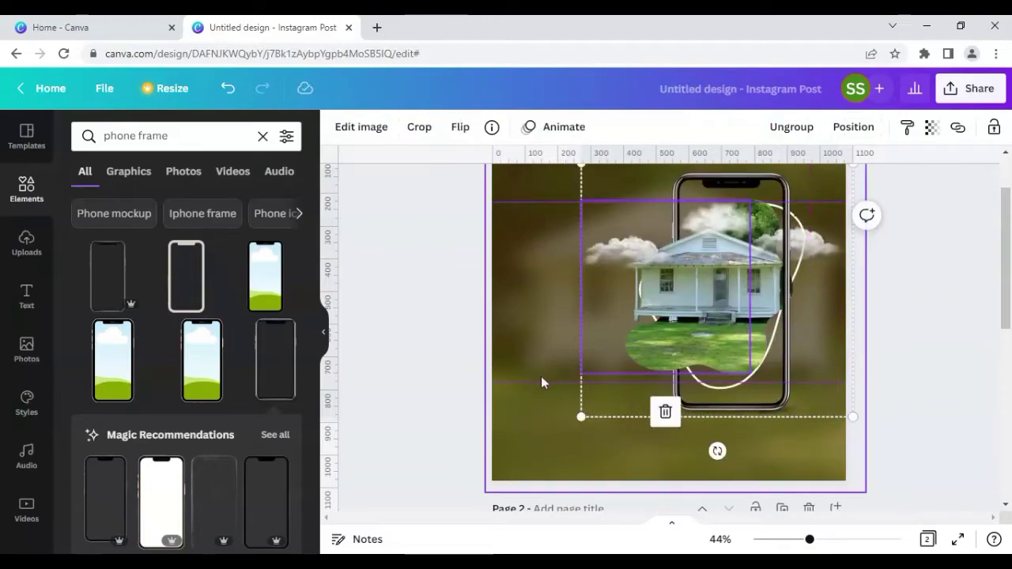
- Remove the ruler guide and resize the group to about 688 × 642, placed right of centre
left_click_drag(531, 381, 561, 139)
scroll(409, 332, "up", 2)
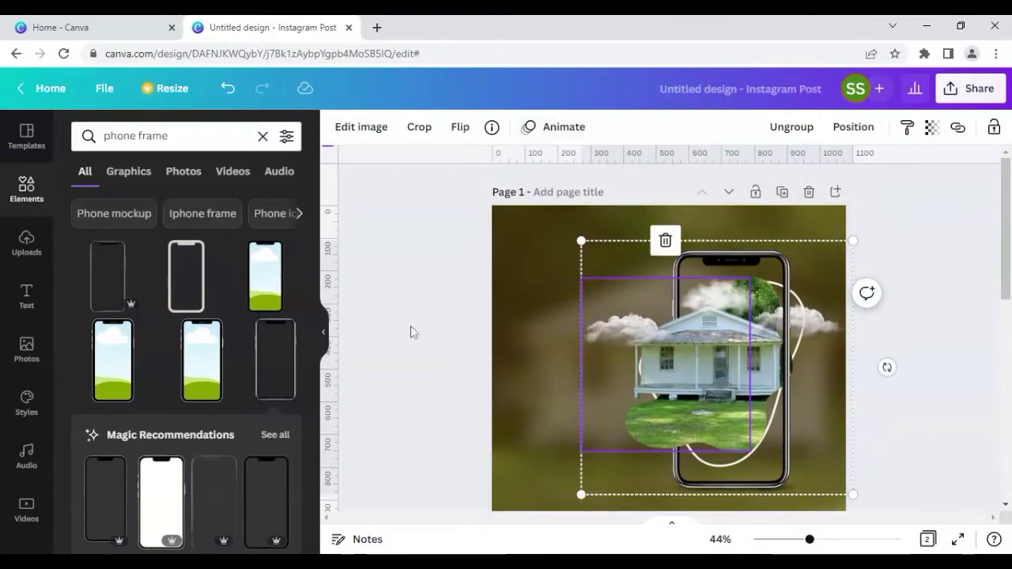
left_click_drag(580, 240, 632, 288)
left_click_drag(739, 326, 731, 294)
left_click_drag(623, 255, 614, 251)
left_click(552, 248)
left_click(412, 271)
scroll(411, 271, "down", 3)
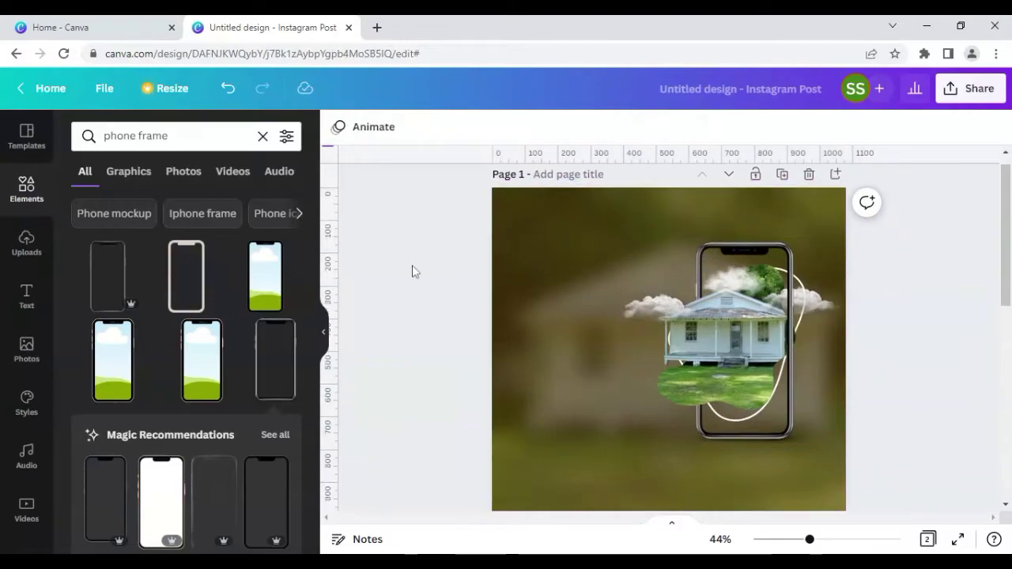
scroll(412, 271, "up", 2)
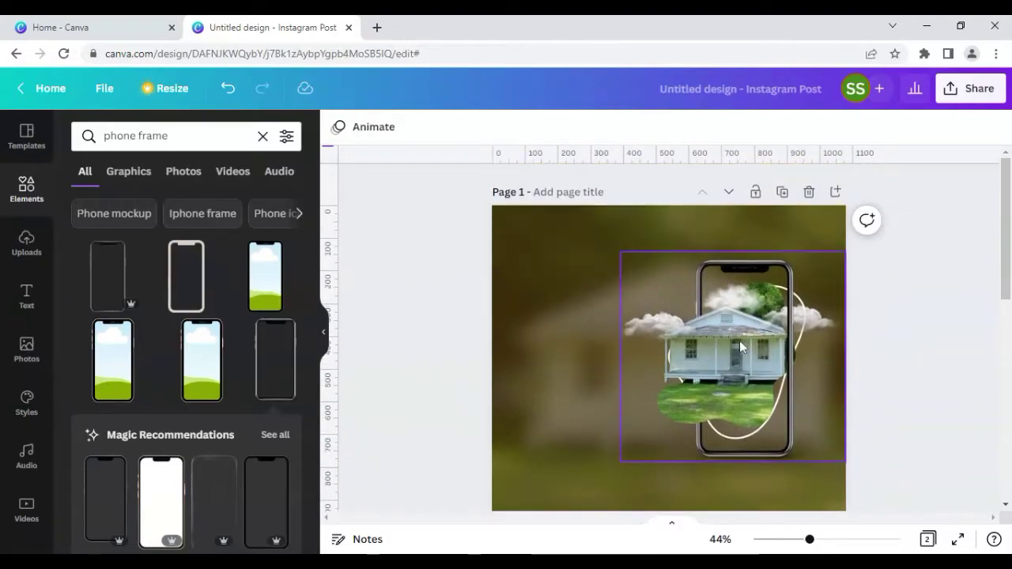
left_click(650, 454)
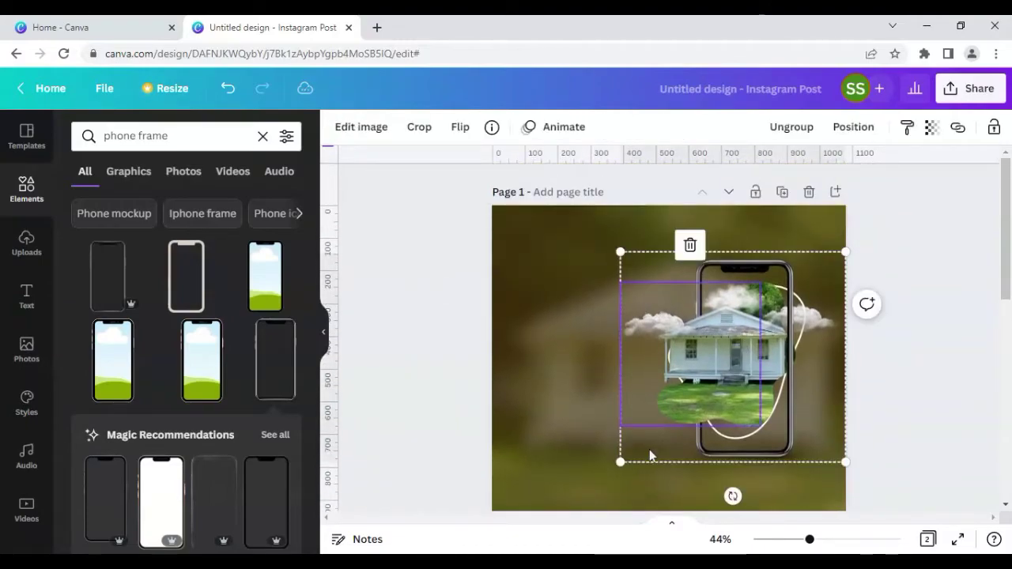
- Delete the 'phone frame' search text and show the full Recently used elements list
left_click(411, 420)
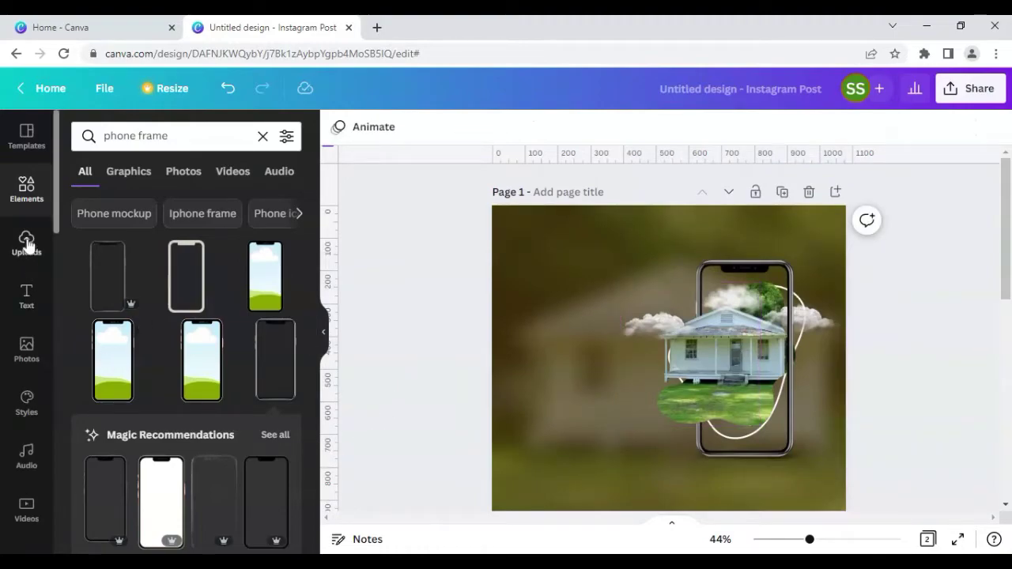
left_click_drag(168, 136, 104, 136)
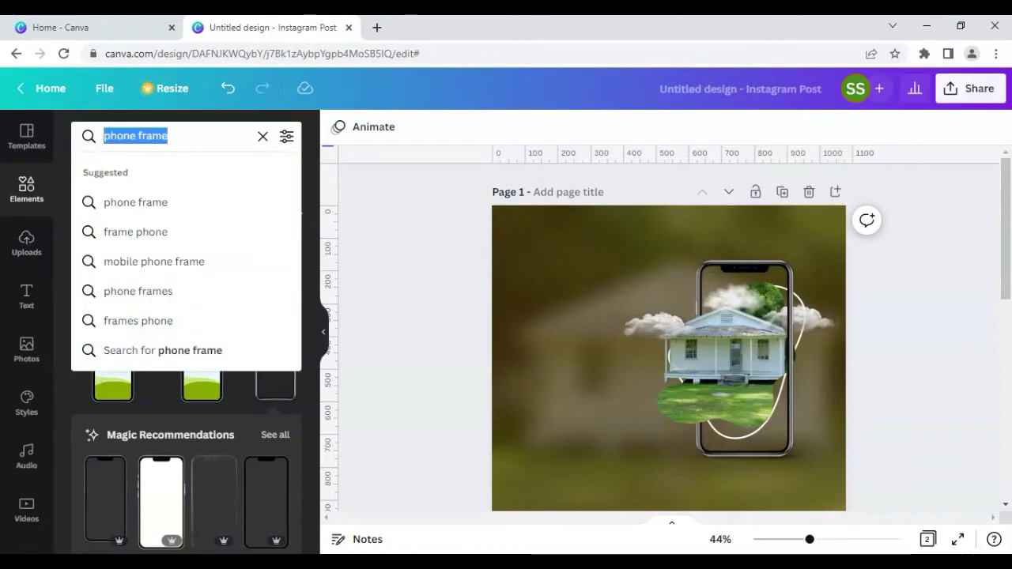
key("BackSpace")
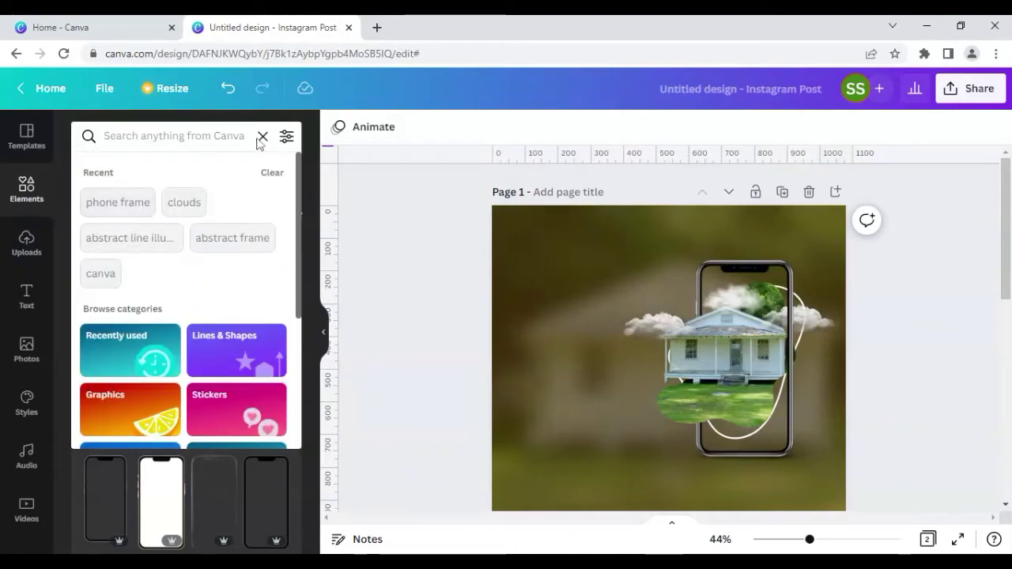
left_click(71, 214)
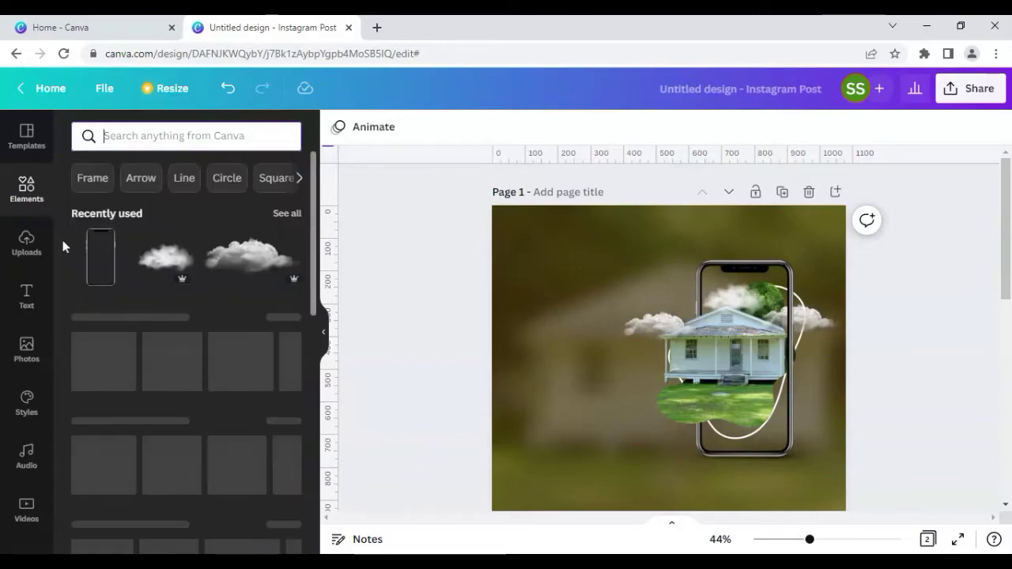
left_click(287, 213)
scroll(170, 354, "down", 3)
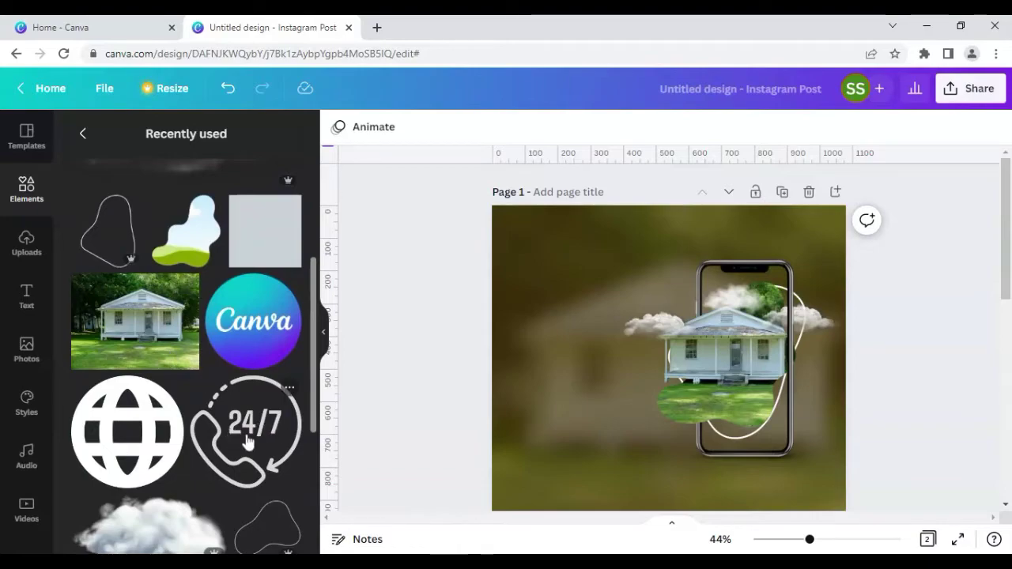
- Add the 24/7 phone icon from Recently used, shrunk into the page's bottom-left corner
left_click(247, 441)
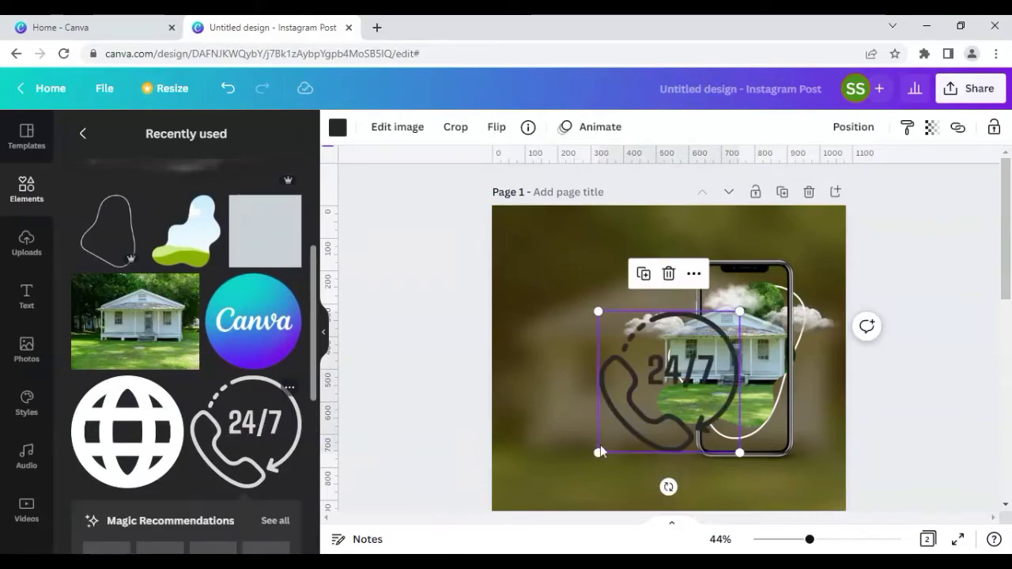
left_click(290, 388)
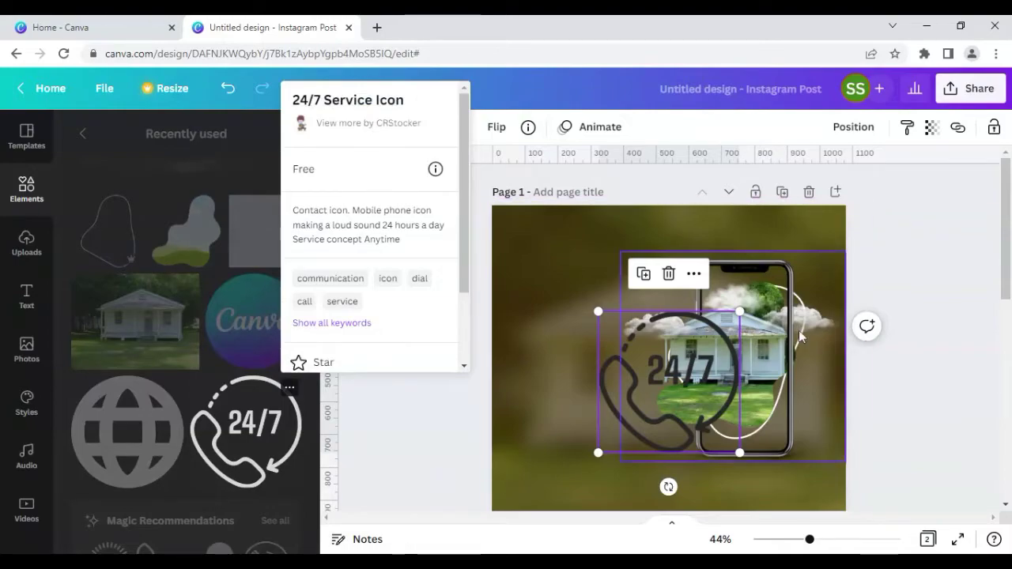
left_click_drag(739, 312, 529, 509)
scroll(473, 408, "down", 2)
left_click(424, 413)
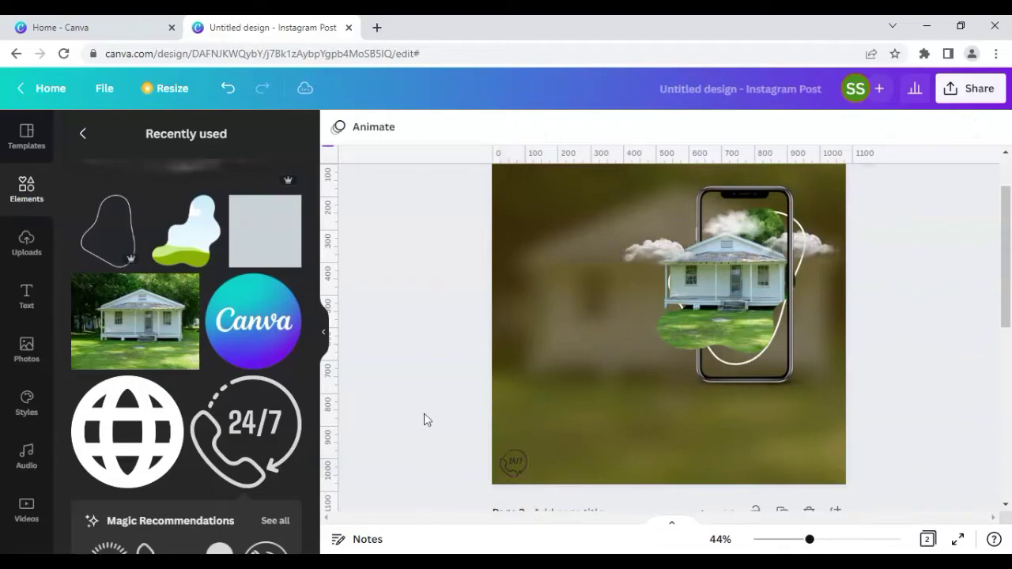
- Recolour the 24/7 icon bright yellow (#F6D007)
left_click(515, 466)
left_click(337, 129)
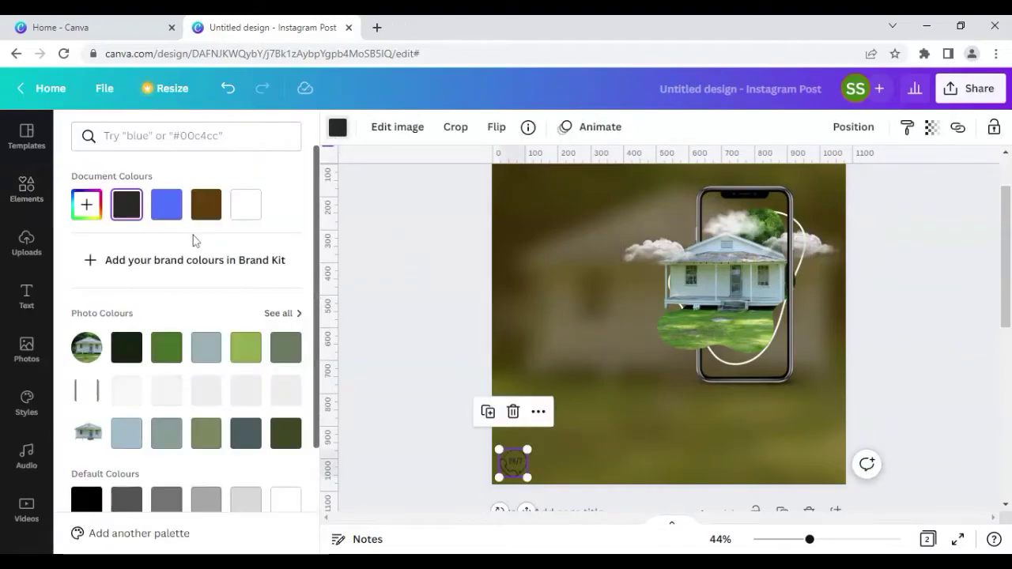
left_click(88, 207)
left_click_drag(93, 336, 275, 242)
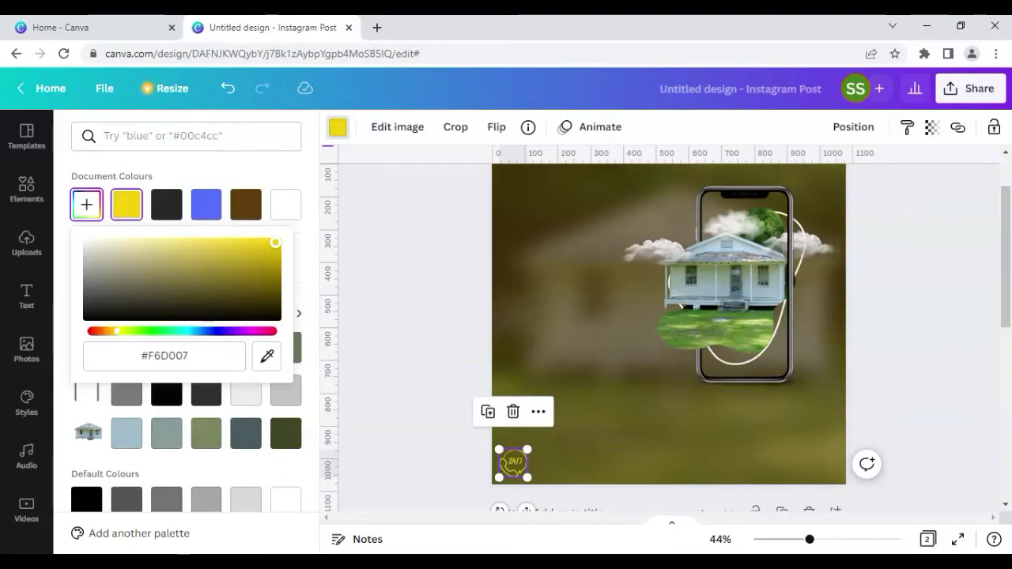
left_click(388, 302)
left_click(406, 227)
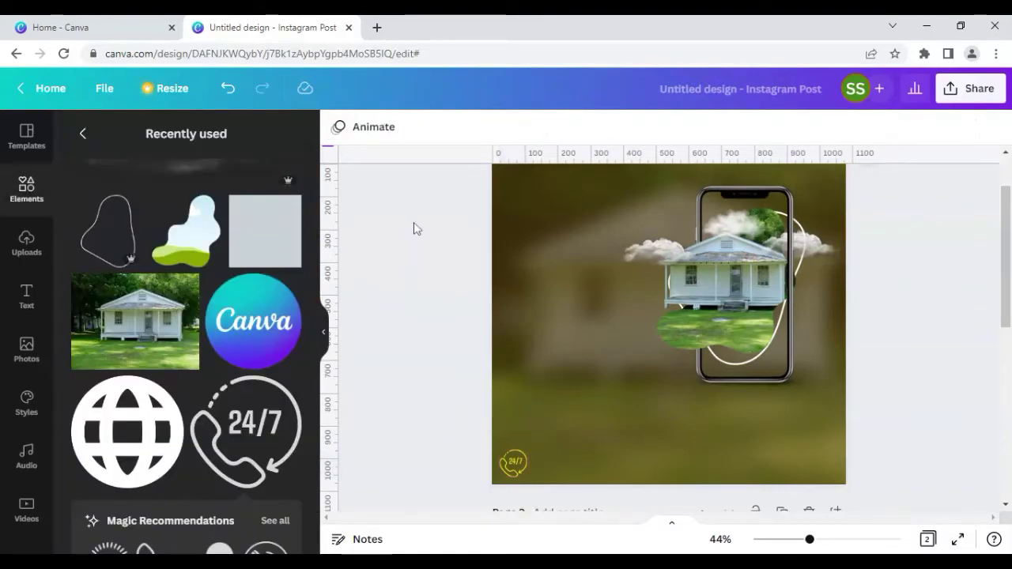
left_click(24, 305)
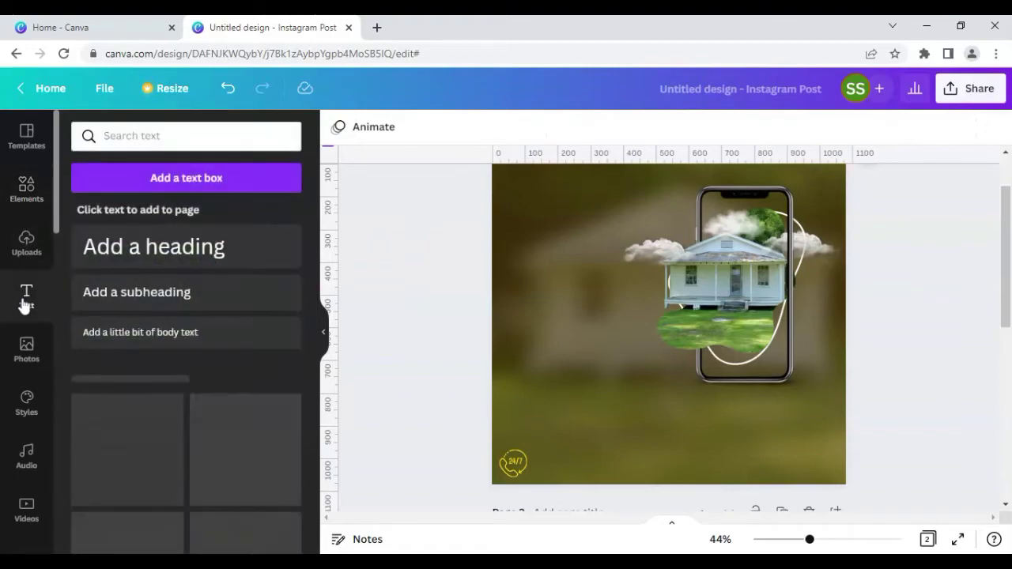
- Add a 'For more info call us on' body caption at size 16 beside the 24/7 icon
left_click(150, 338)
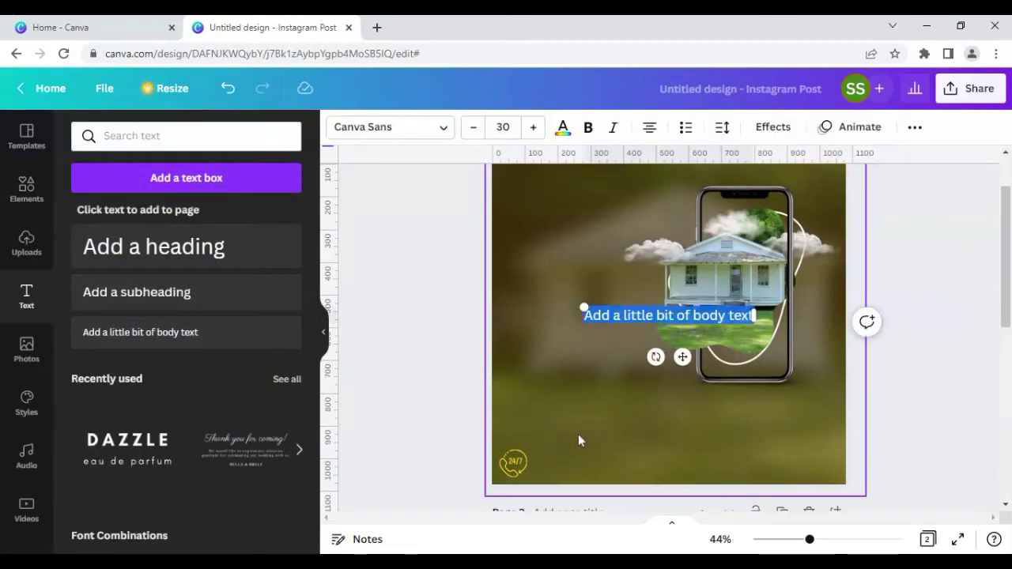
type("For m")
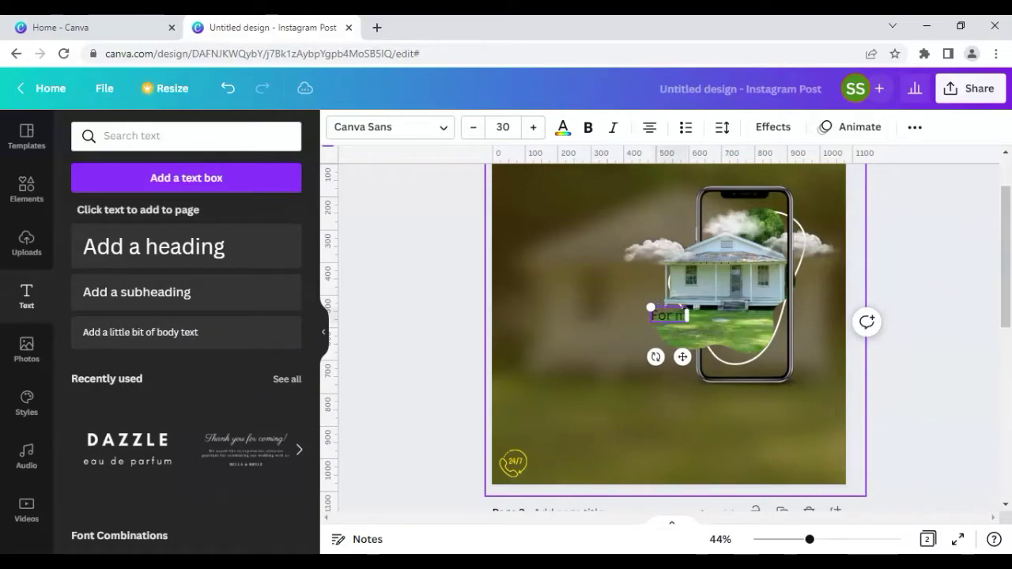
type("ore in")
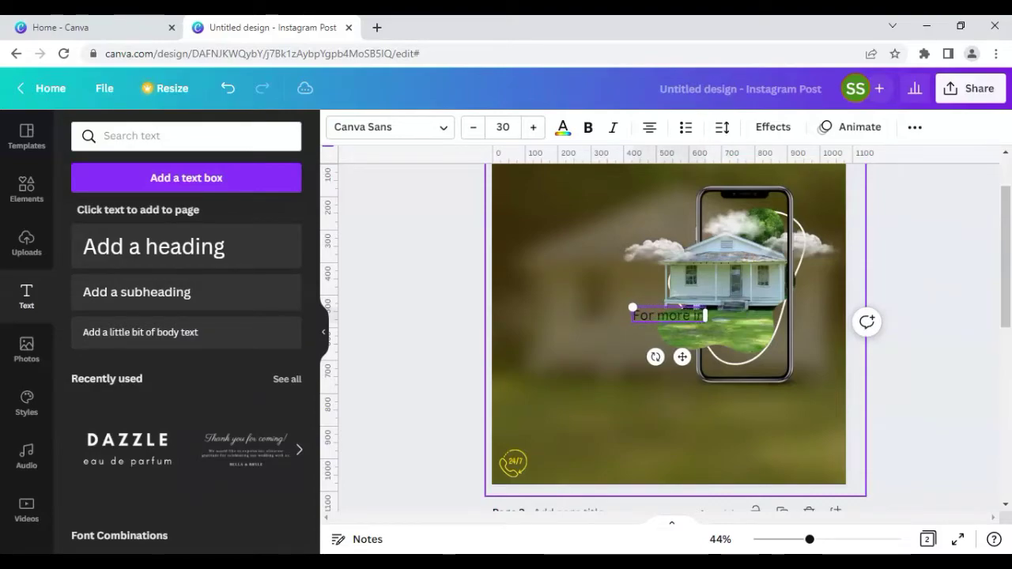
type("fo call us on")
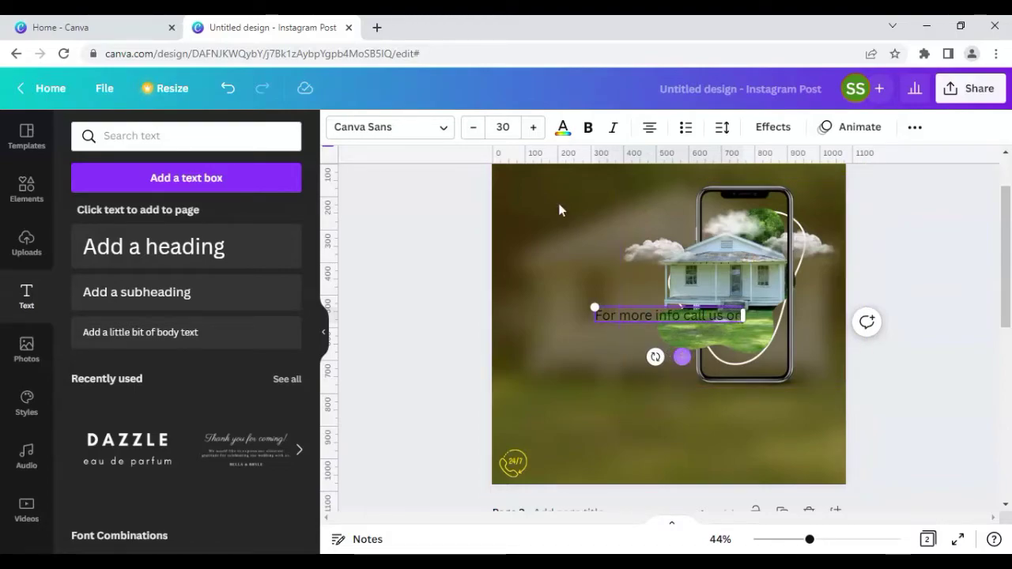
left_click(503, 126)
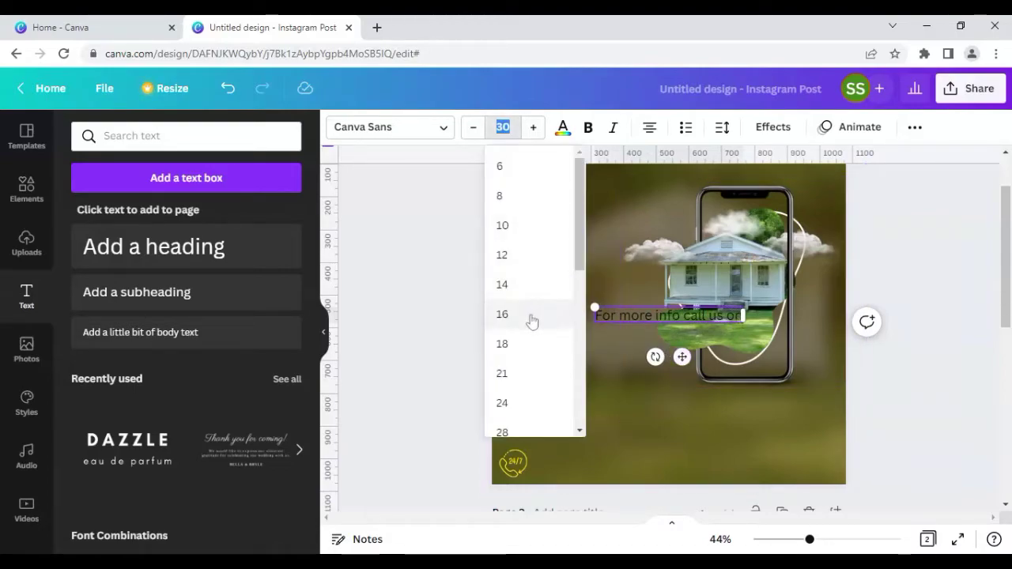
left_click(531, 320)
left_click_drag(681, 356, 584, 496)
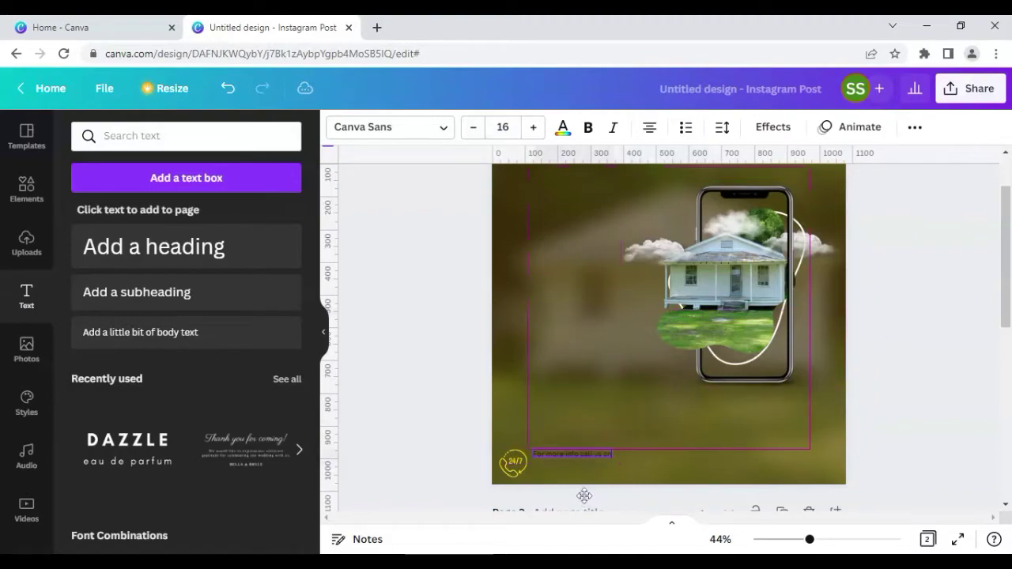
left_click(528, 433)
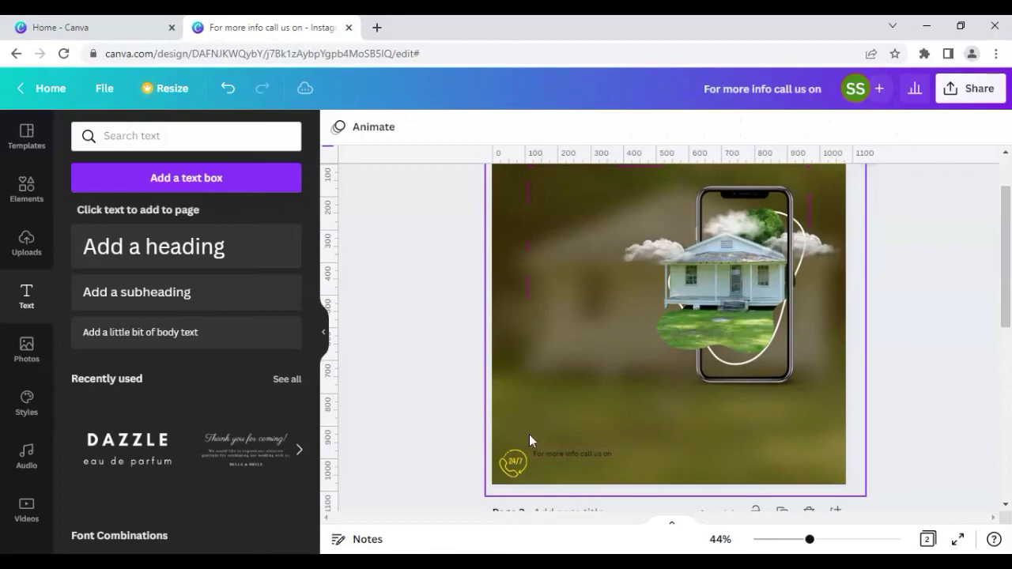
- Duplicate the caption and place the copy just below the original
left_click(553, 455)
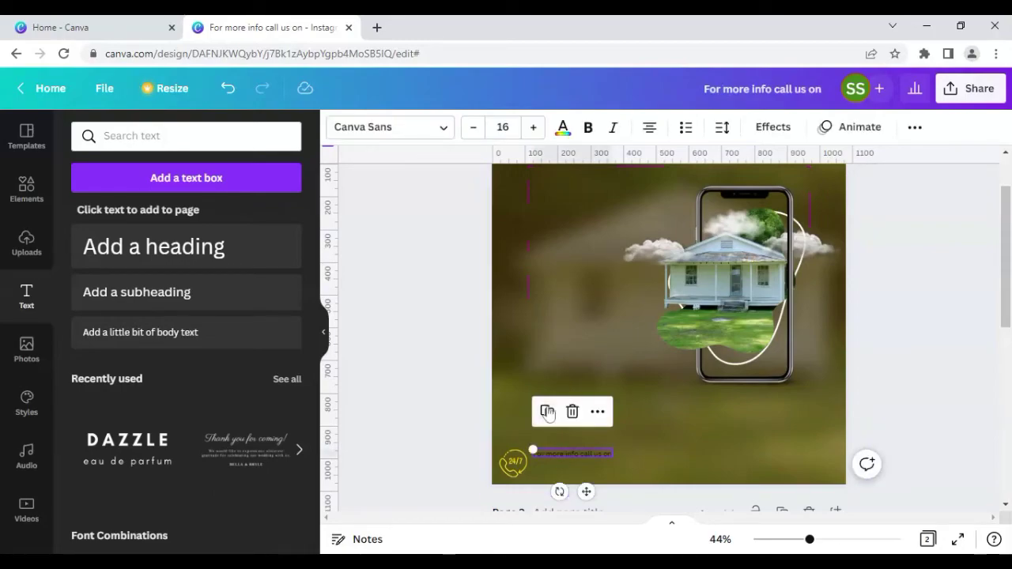
left_click_drag(570, 454, 575, 458)
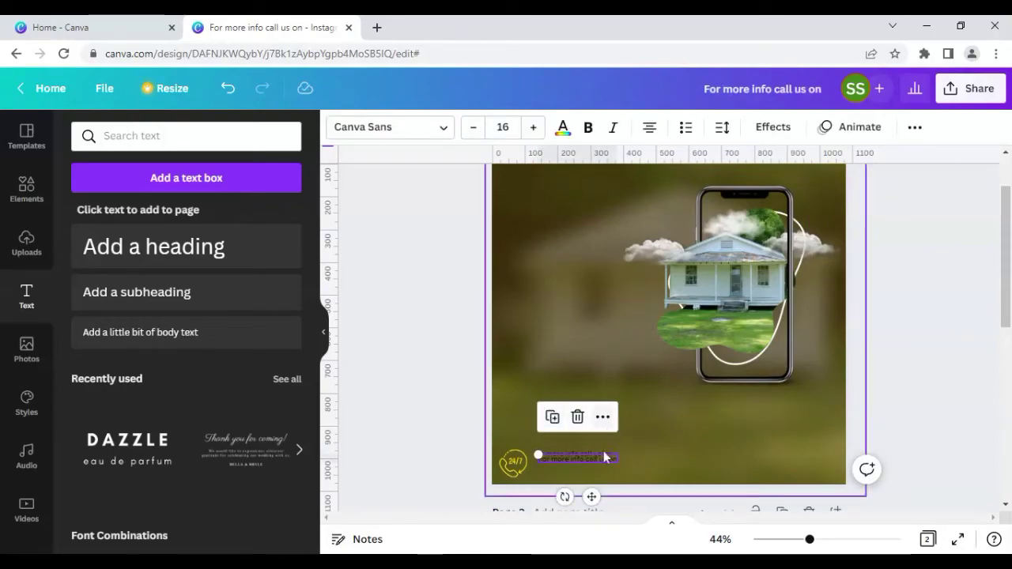
left_click_drag(600, 460, 592, 472)
double_click(592, 468)
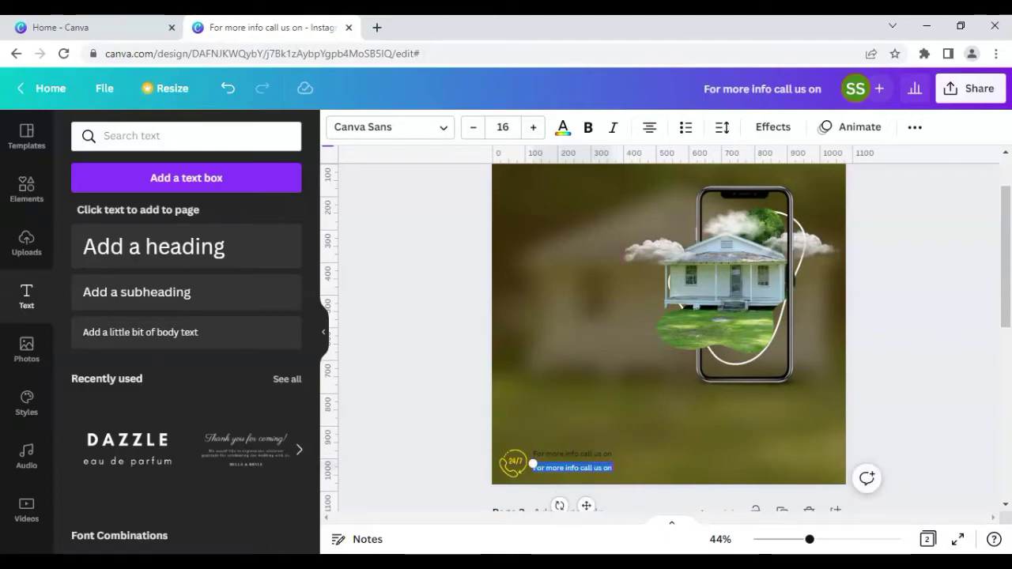
- Replace the copy's text with the phone number, bold at size 28, nudged up toward the caption
type("1234 56789")
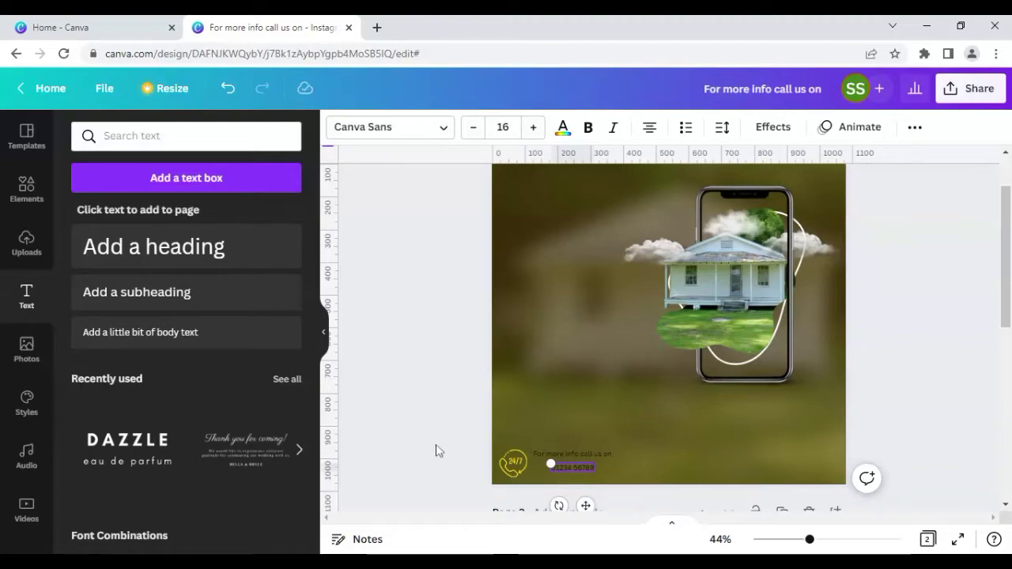
left_click(435, 448)
left_click(564, 472)
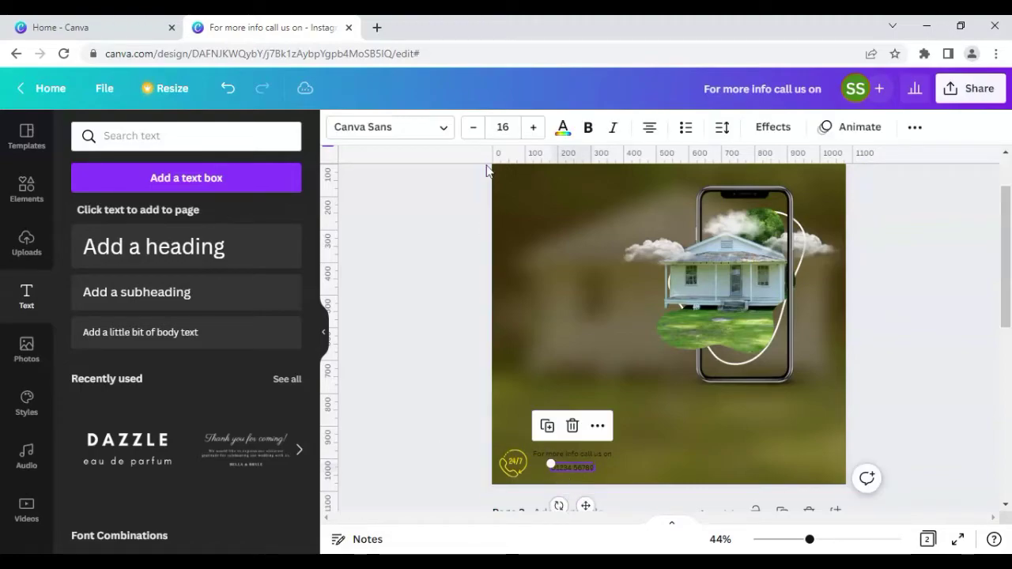
left_click(588, 129)
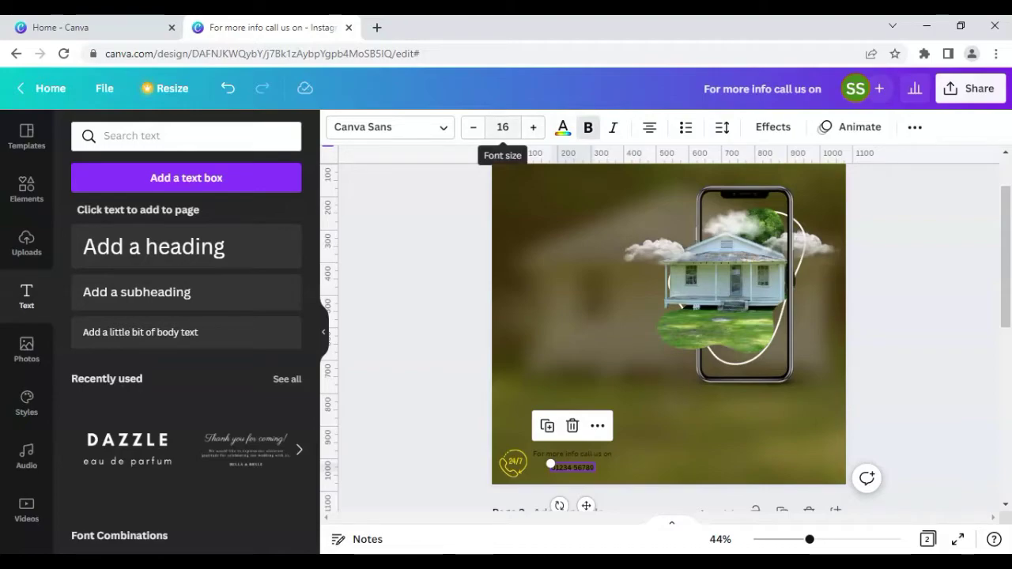
left_click(503, 136)
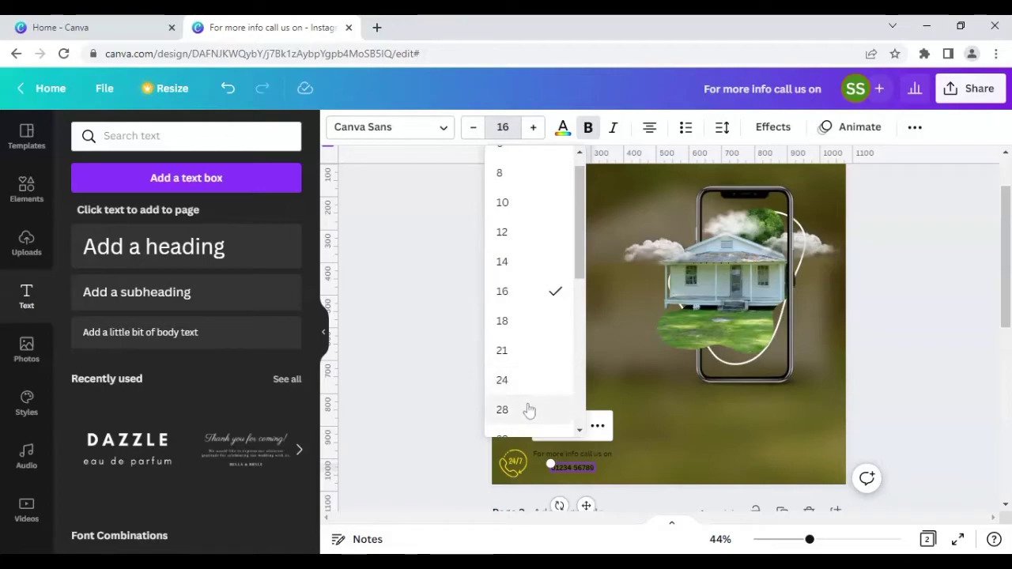
left_click(503, 410)
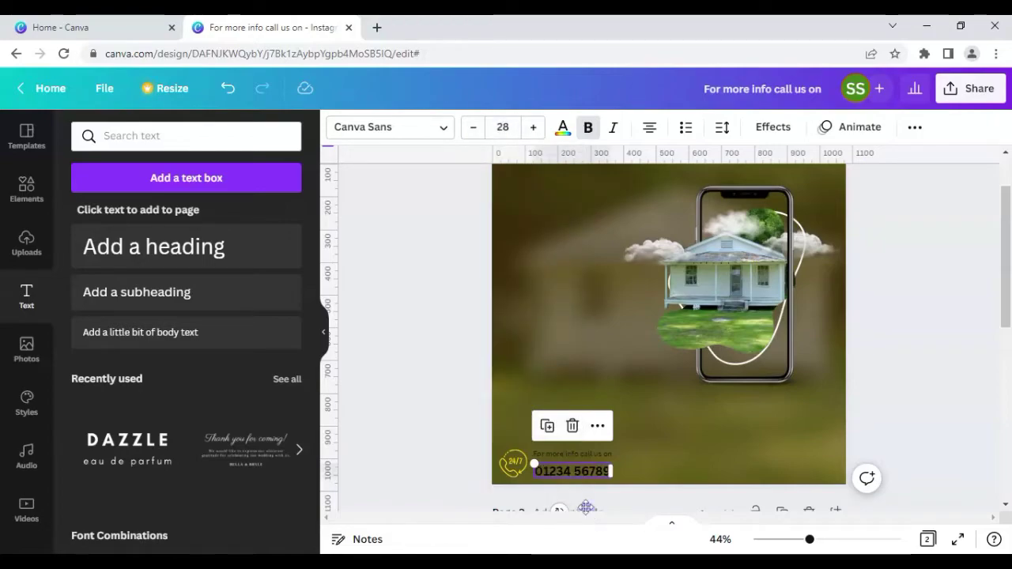
scroll(411, 415, "down", 1)
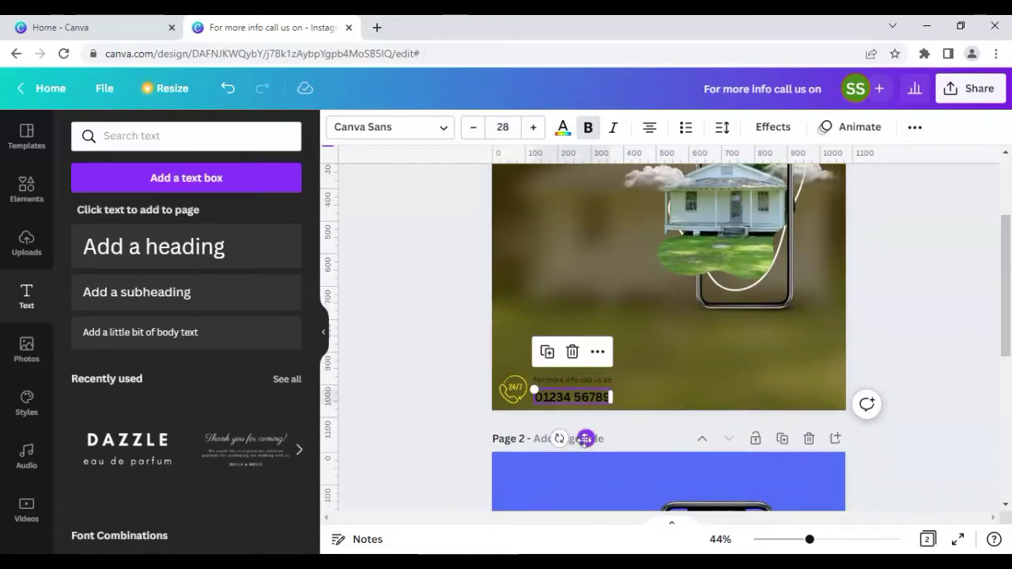
left_click(583, 438)
left_click_drag(580, 438, 583, 436)
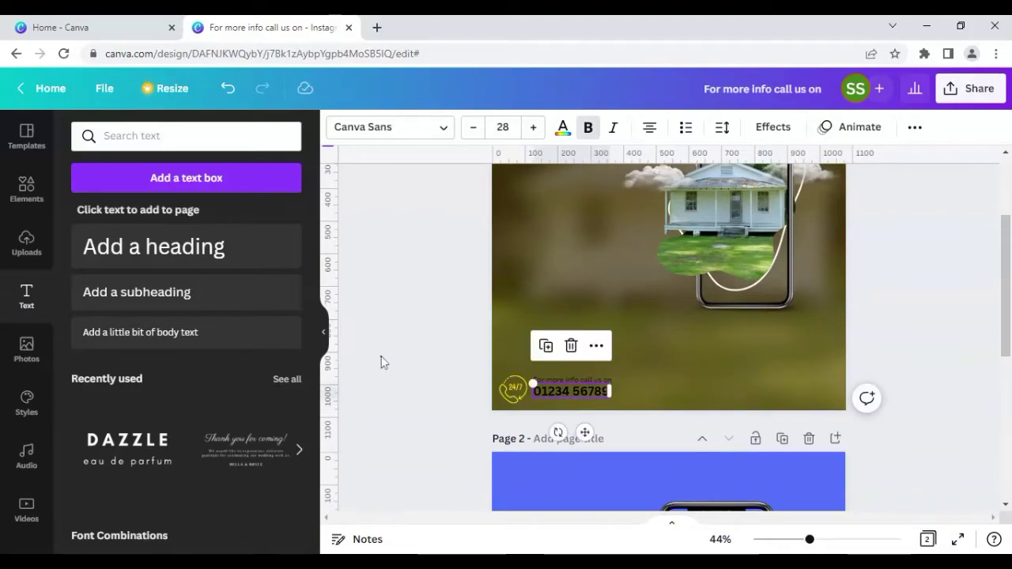
left_click(529, 372)
- Colour both the caption and the phone number yellow
left_click(547, 382)
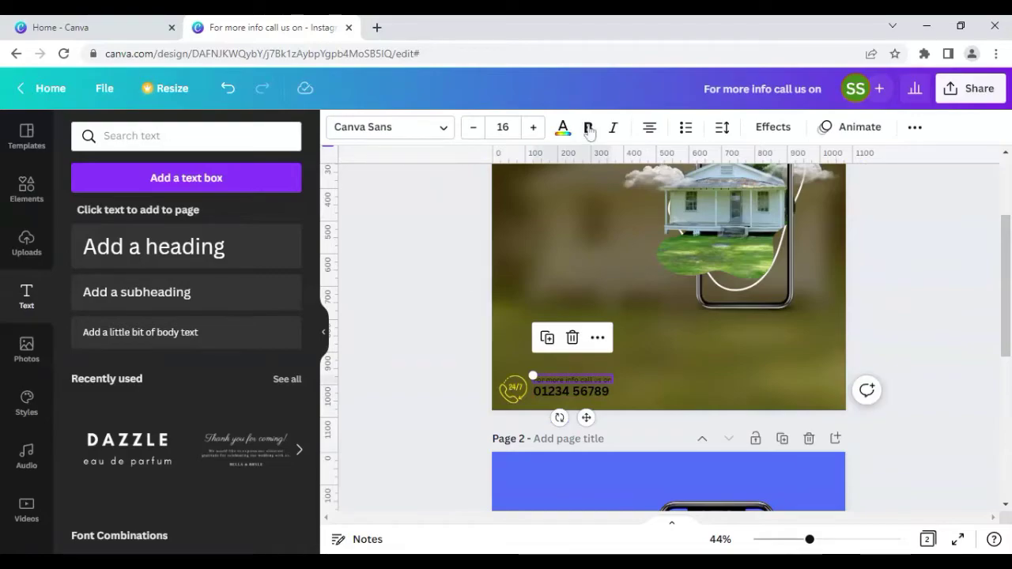
left_click(563, 128)
left_click(242, 222)
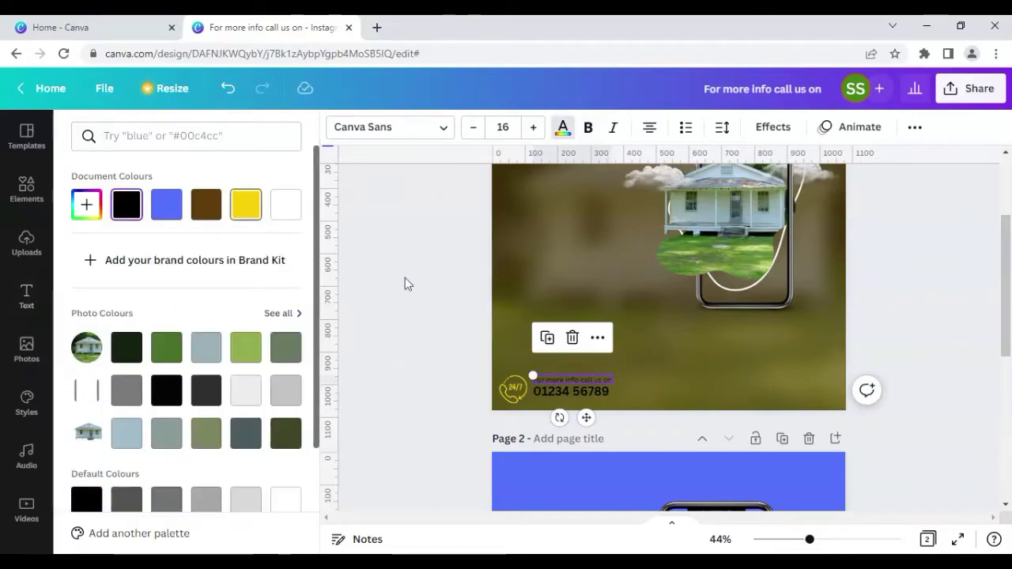
left_click(582, 388)
left_click(245, 204)
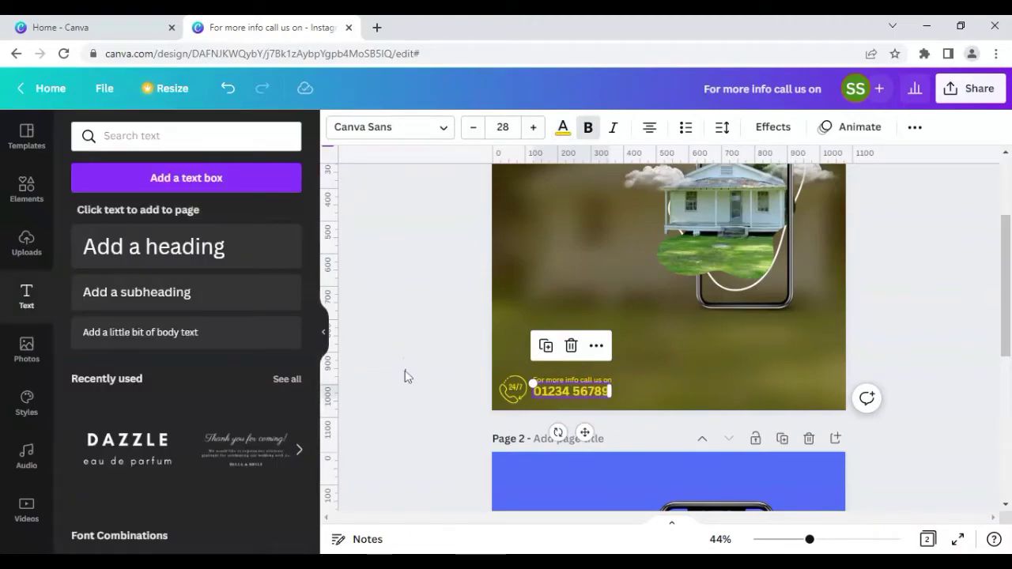
left_click(404, 376)
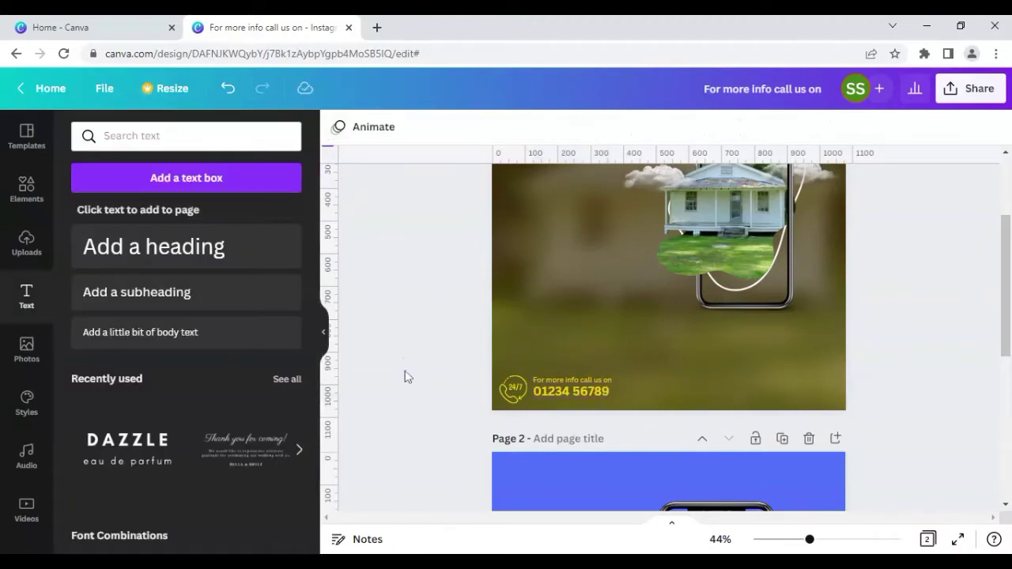
left_click(548, 391)
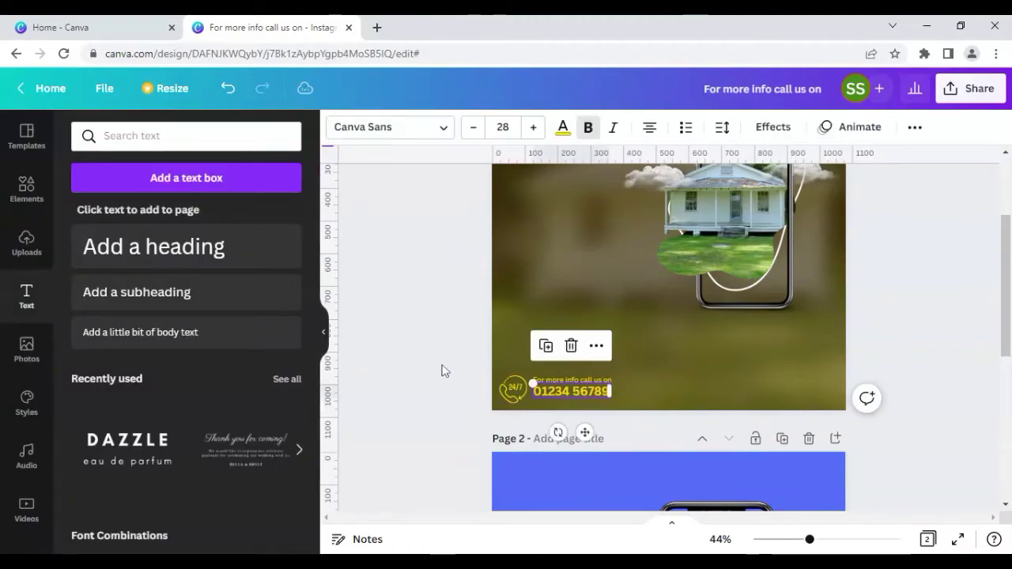
left_click(585, 390)
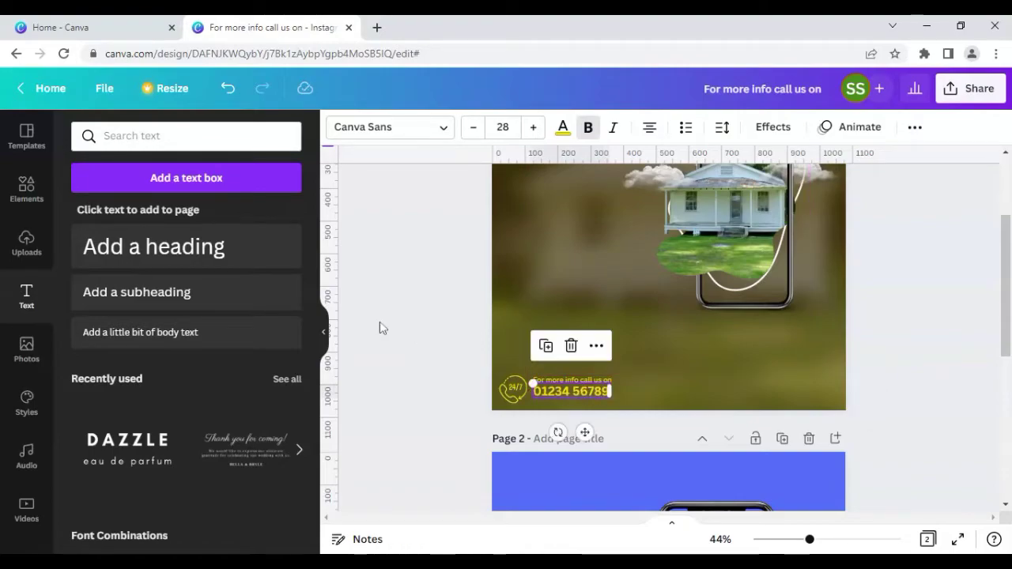
left_click(404, 364)
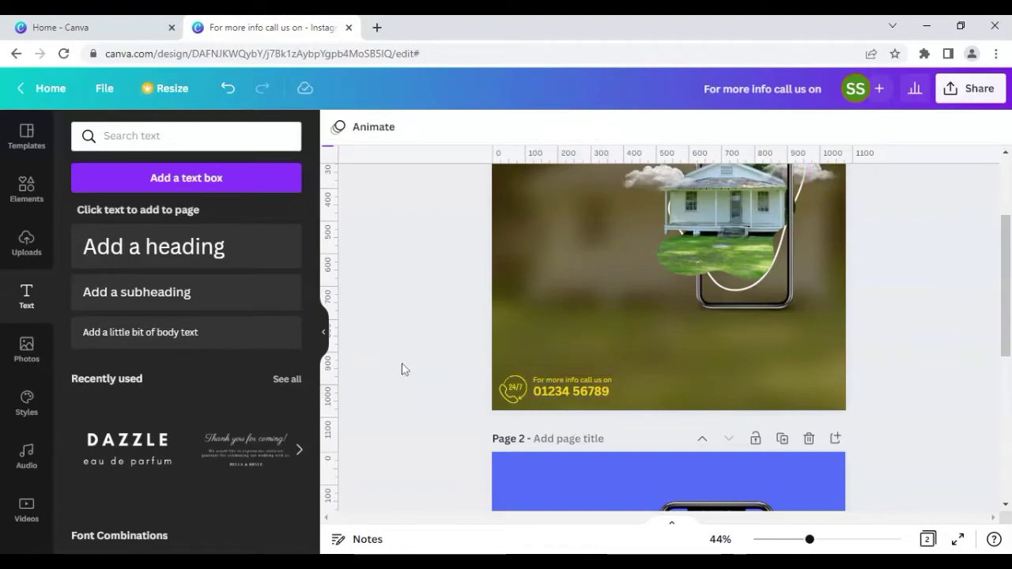
- Add the globe graphic from Recently used, colour it yellow, and shrink it to about 136×136 at bottom-right
left_click(34, 187)
left_click(151, 427)
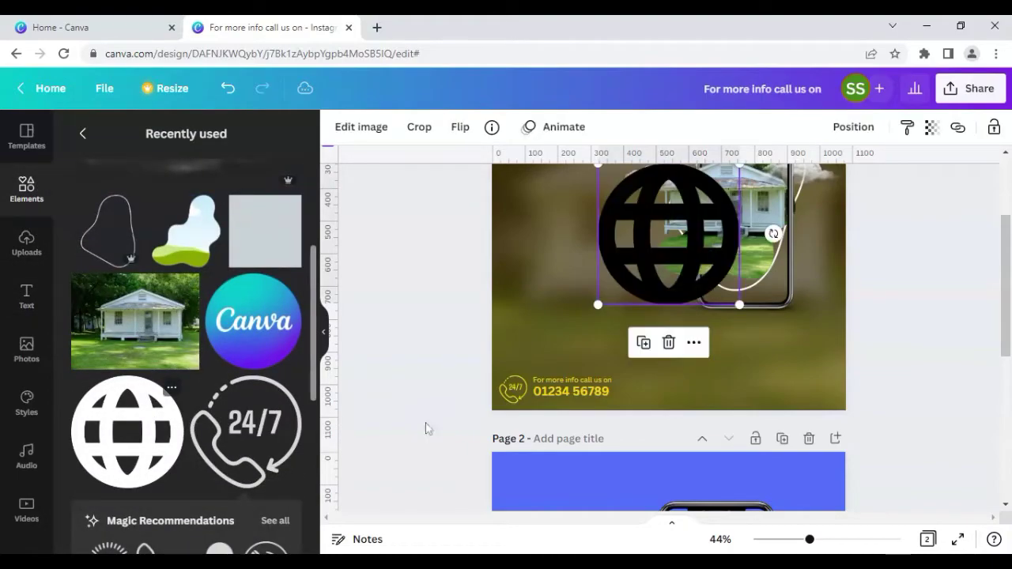
left_click(338, 128)
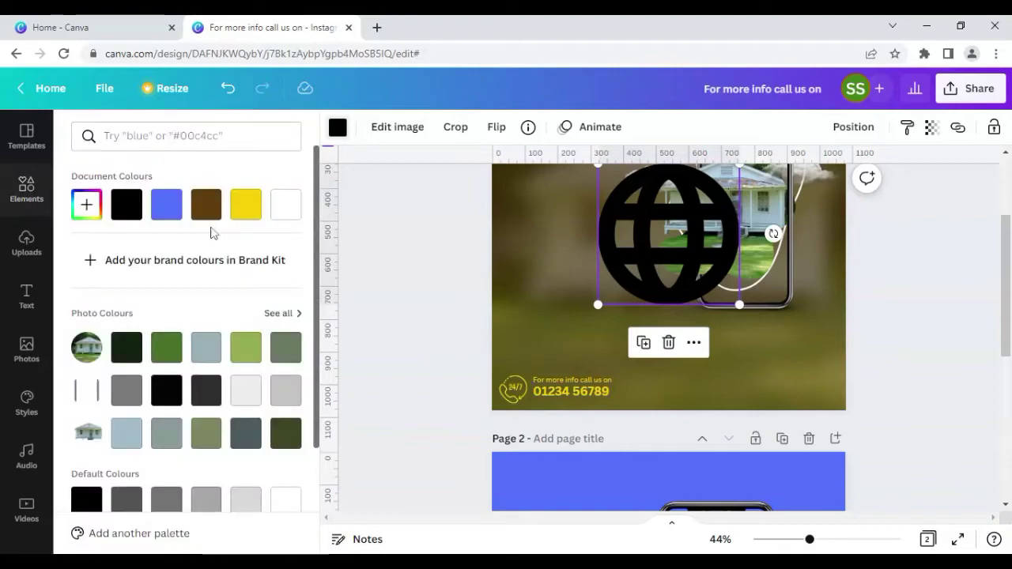
left_click(246, 207)
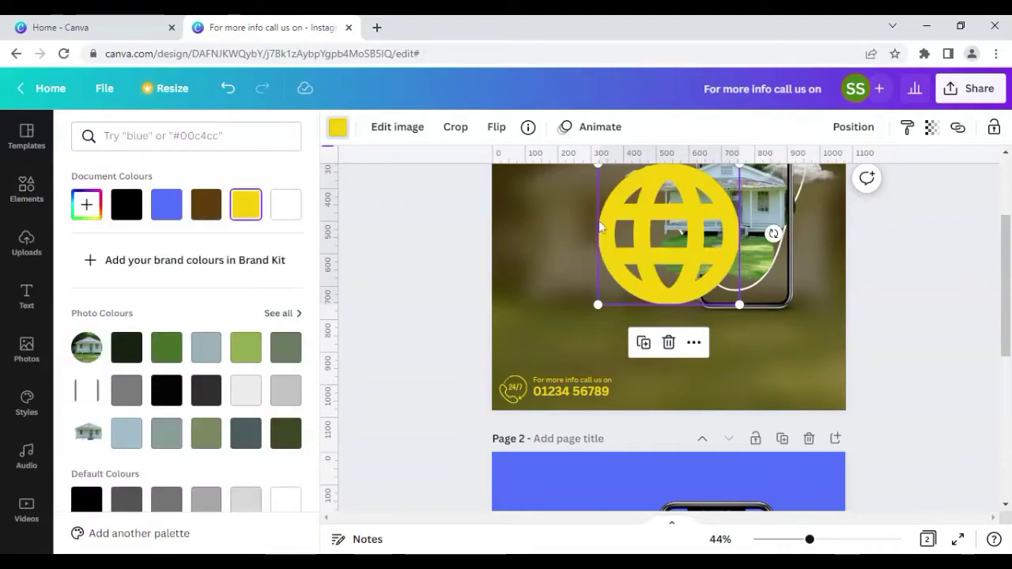
left_click_drag(598, 164, 822, 388)
left_click(866, 388)
key("Escape")
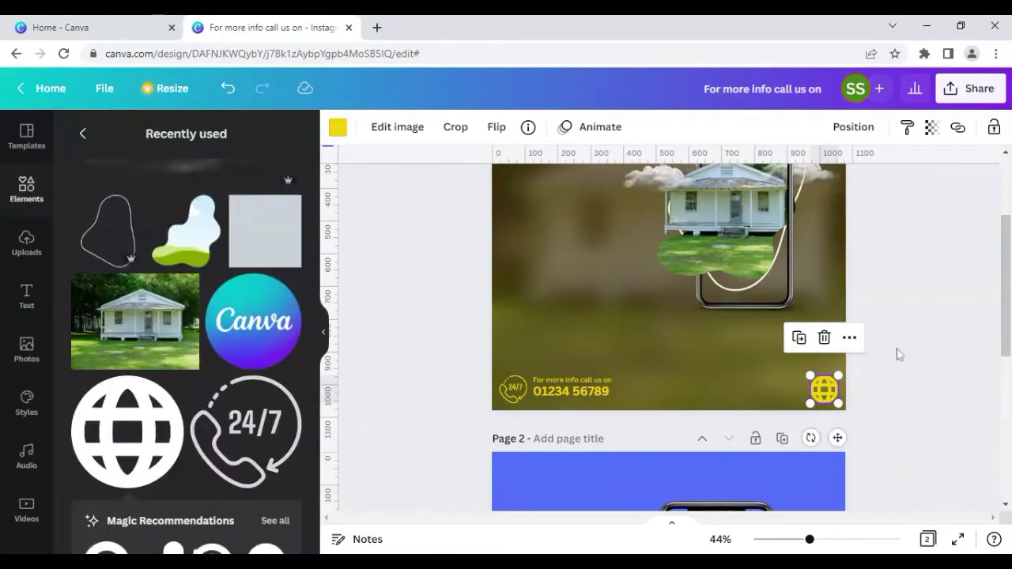
left_click(853, 353)
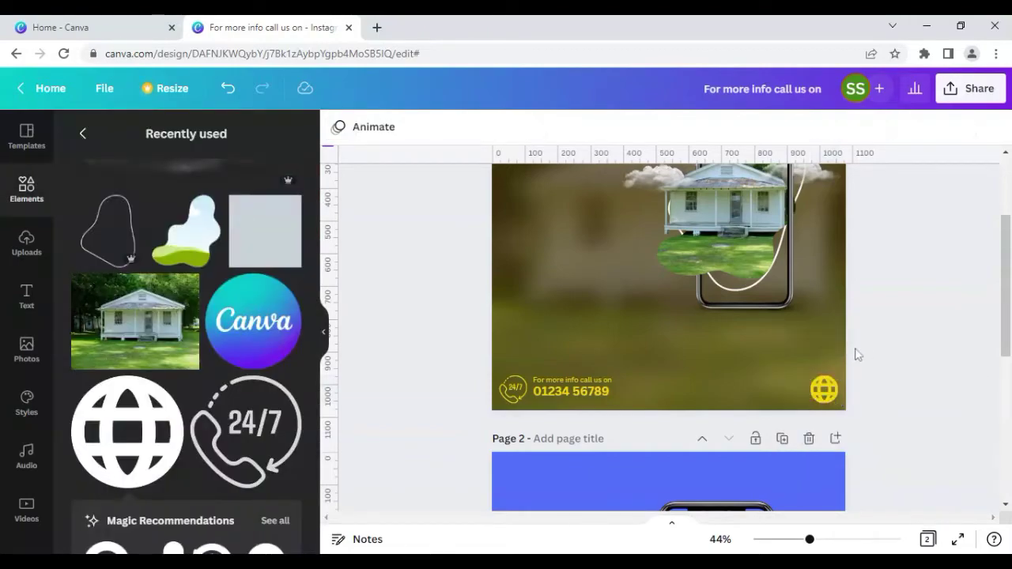
- Duplicate the 'For more info call us on' caption, move the copy beside the bottom-right globe, and shrink it
left_click(552, 379)
left_click(546, 338)
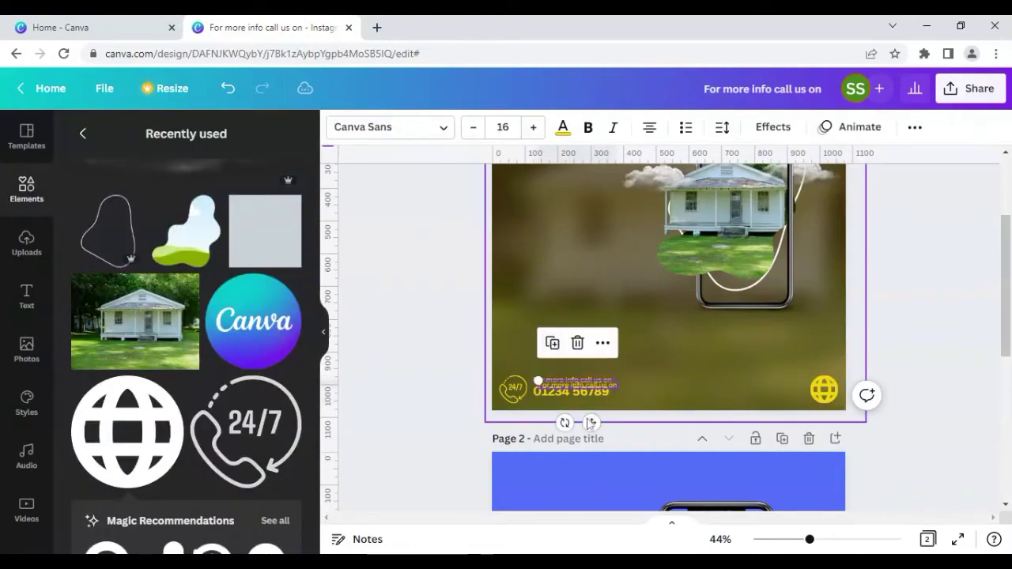
left_click_drag(585, 418, 777, 418)
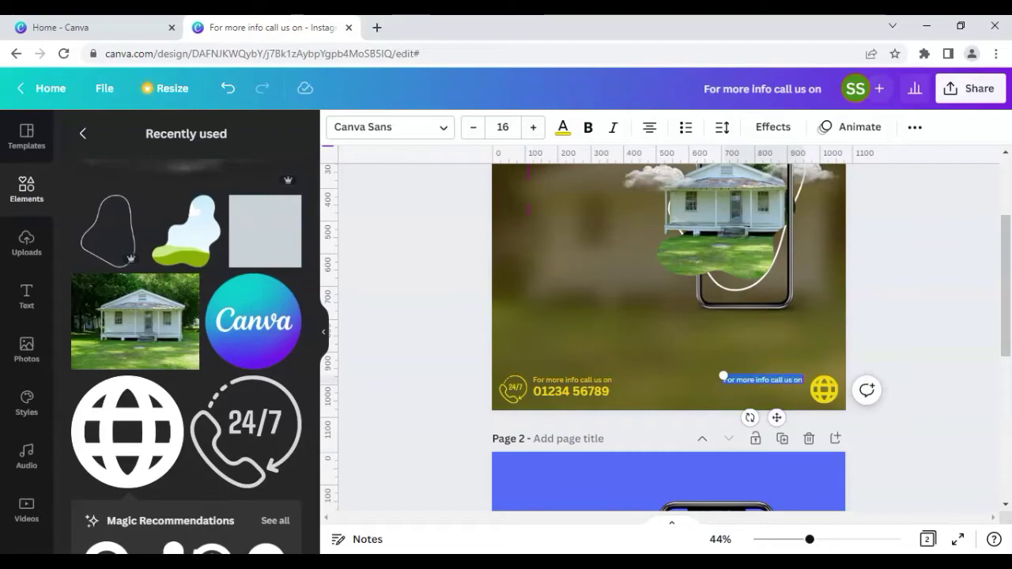
mouse_move(722, 377)
left_mouse_down()
mouse_move(757, 377)
mouse_move(725, 376)
left_mouse_up()
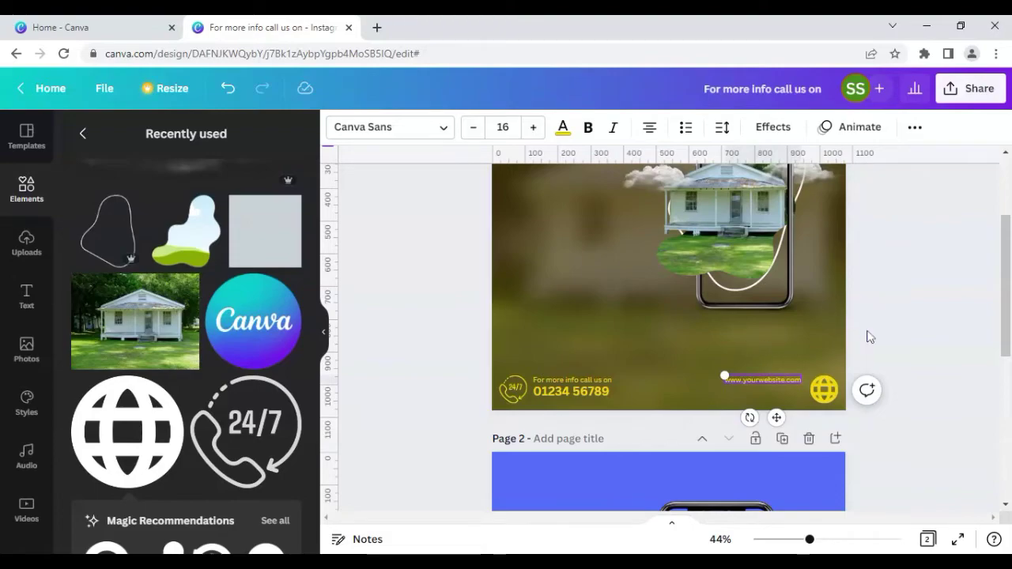
left_click(761, 379)
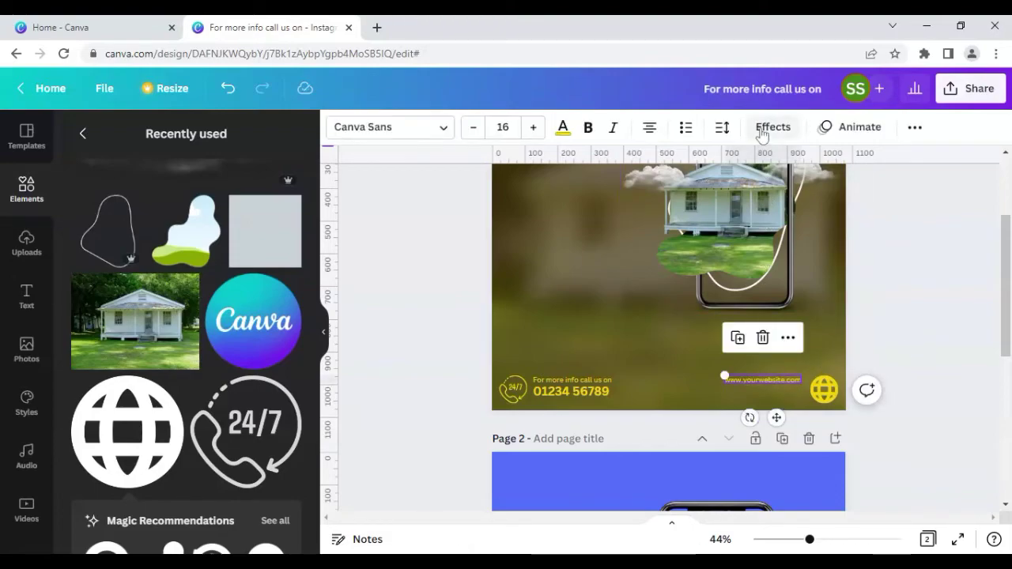
left_click(723, 128)
left_click_drag(770, 192, 790, 195)
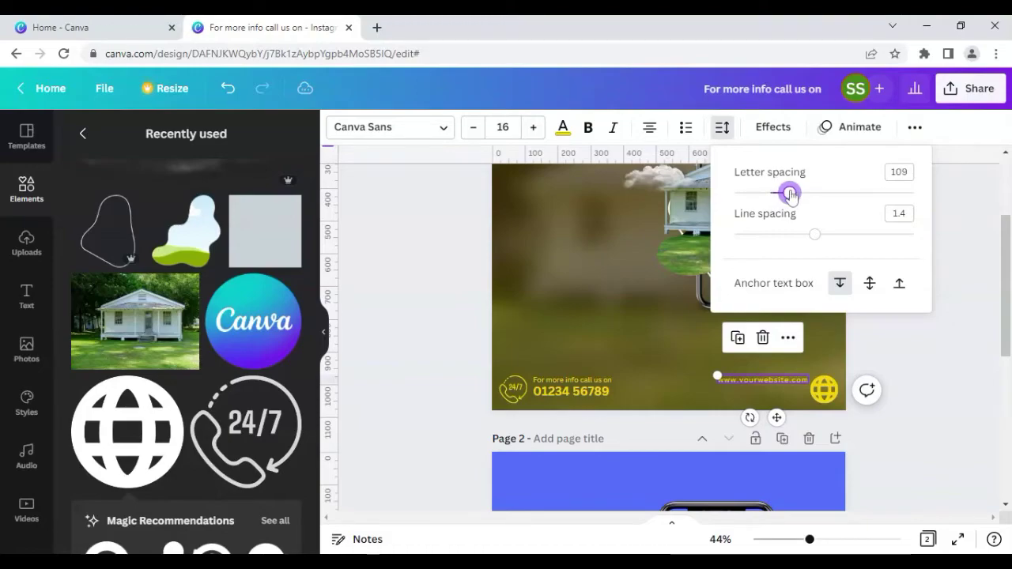
left_click(915, 363)
left_click(913, 355)
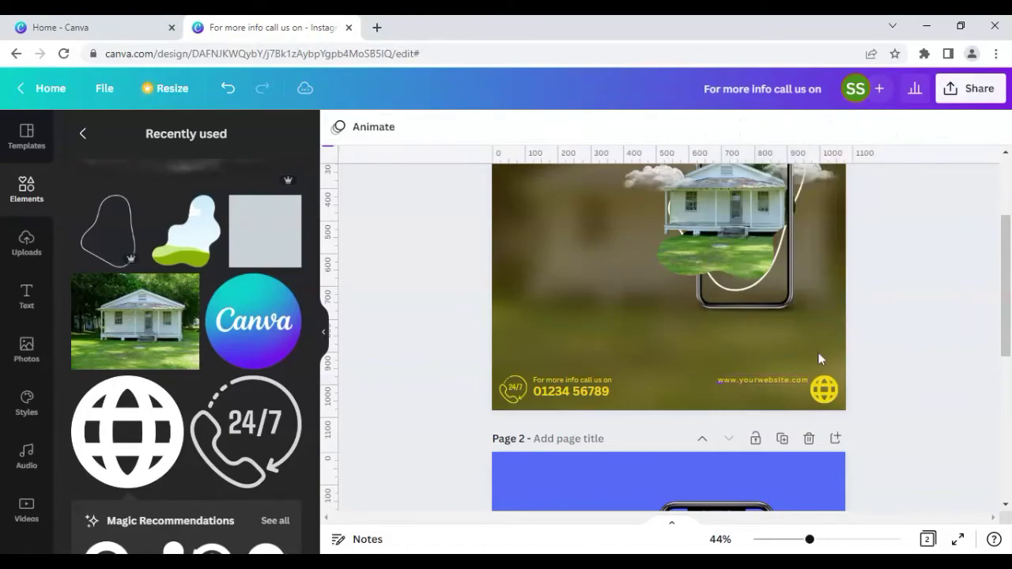
- Copy the phone number to the bottom right and retype it as 'VISIT OUR WEBSITE'
left_click(579, 391)
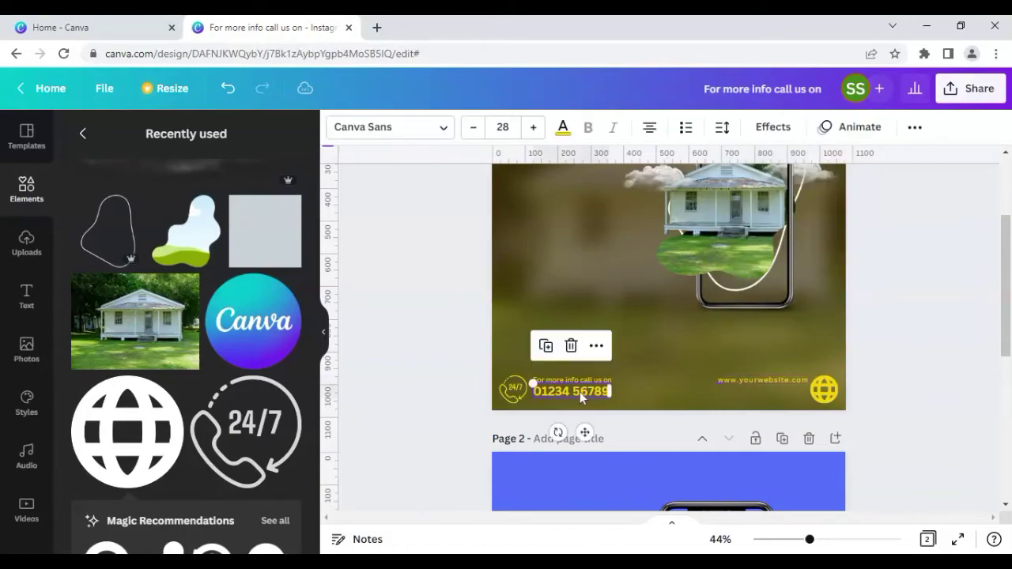
left_click(545, 345)
left_click_drag(585, 395, 771, 389)
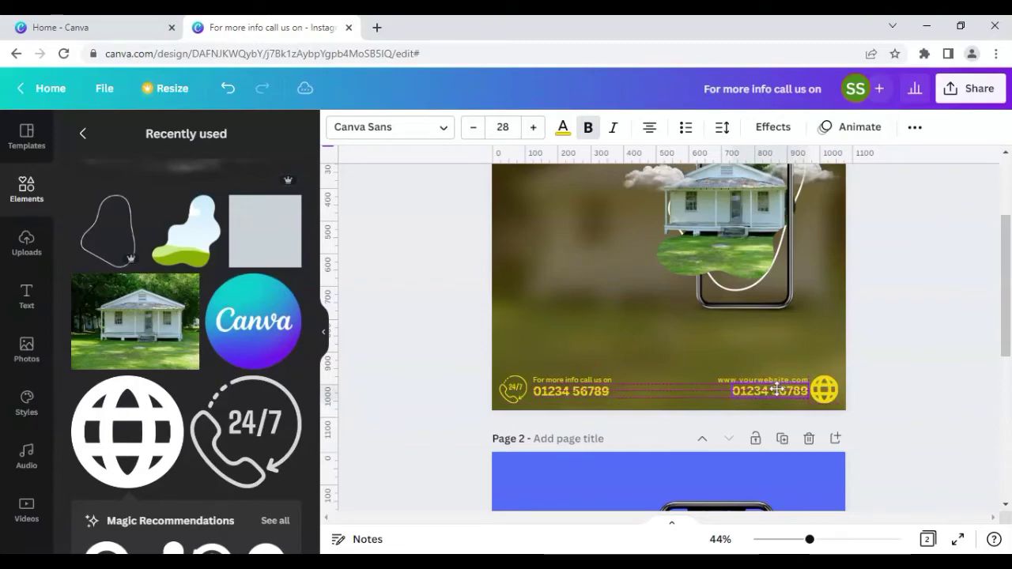
key("ctrl+a")
type("VISIT OUR WEBSI")
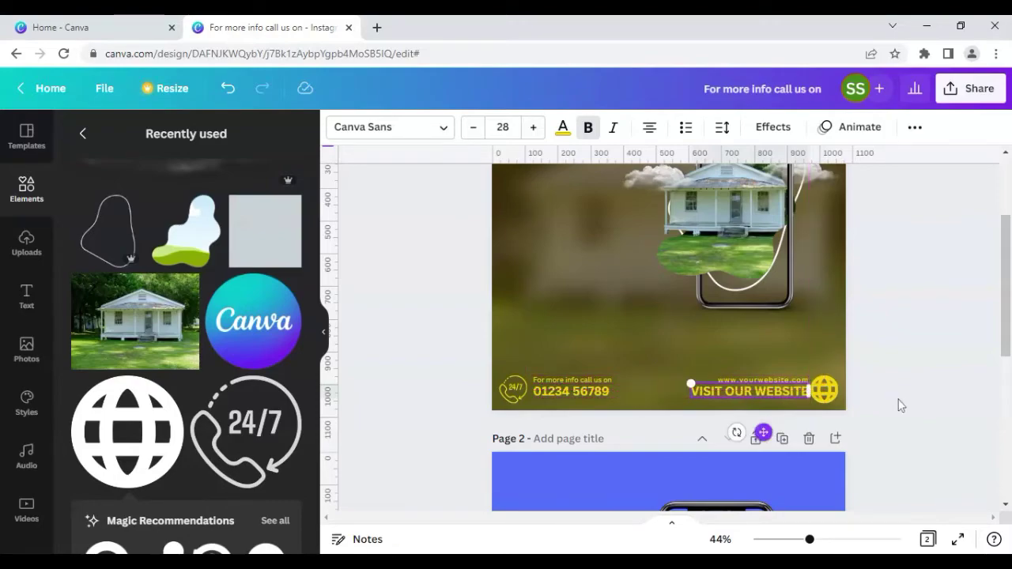
left_click(947, 362)
scroll(947, 362, "up", 1)
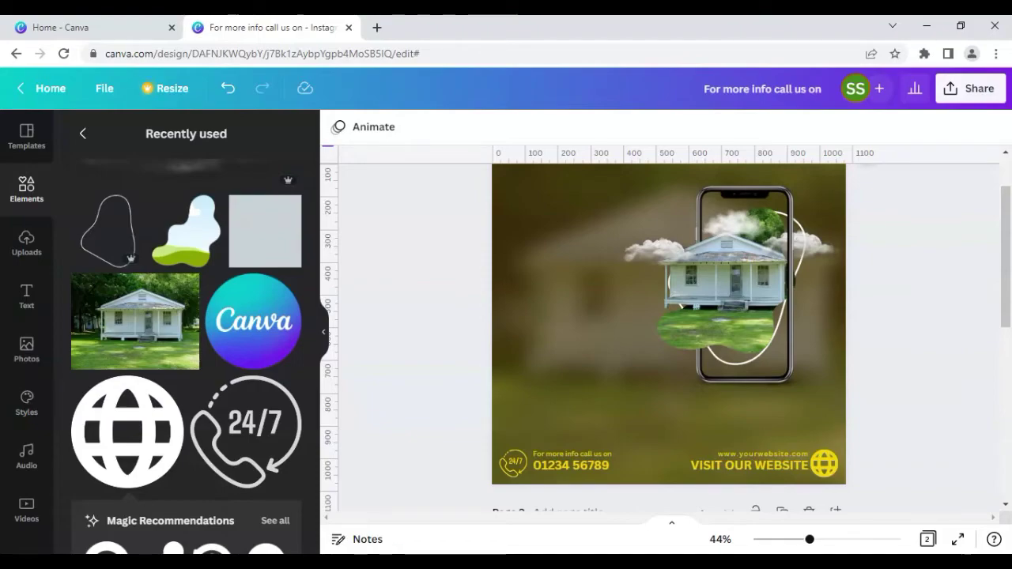
- Copy the phone number above the footer and retype it as two-line '25% OFF'
left_click(580, 463)
left_click(539, 427)
left_click_drag(561, 464, 557, 364)
double_click(556, 370)
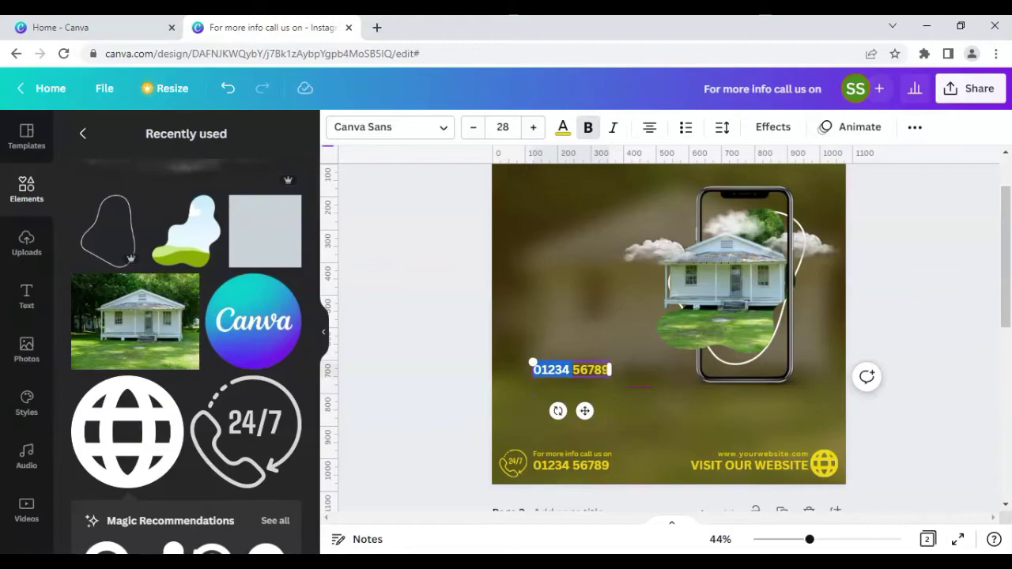
key("ctrl+a")
type("25%")
key("Return")
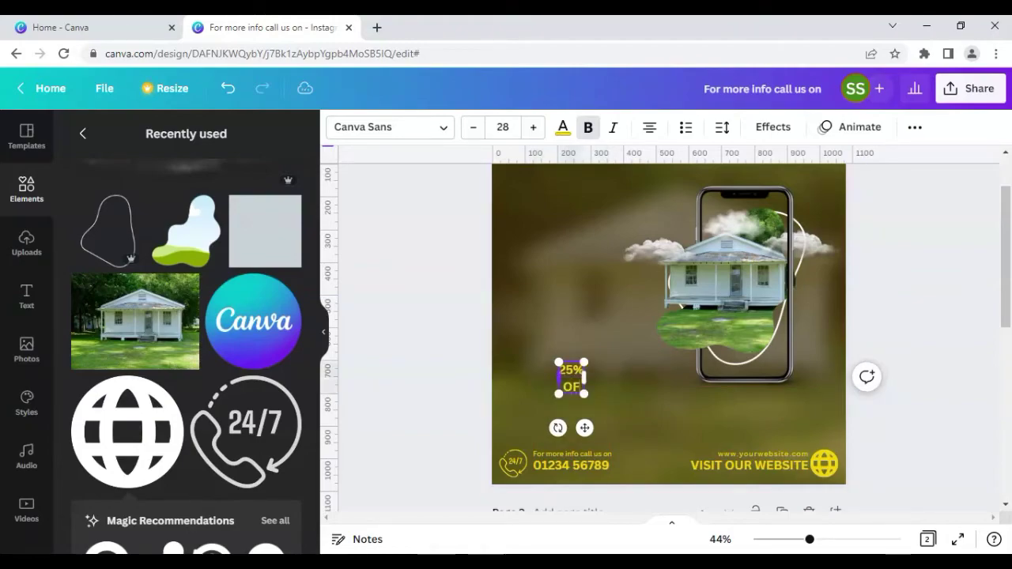
left_click(458, 363)
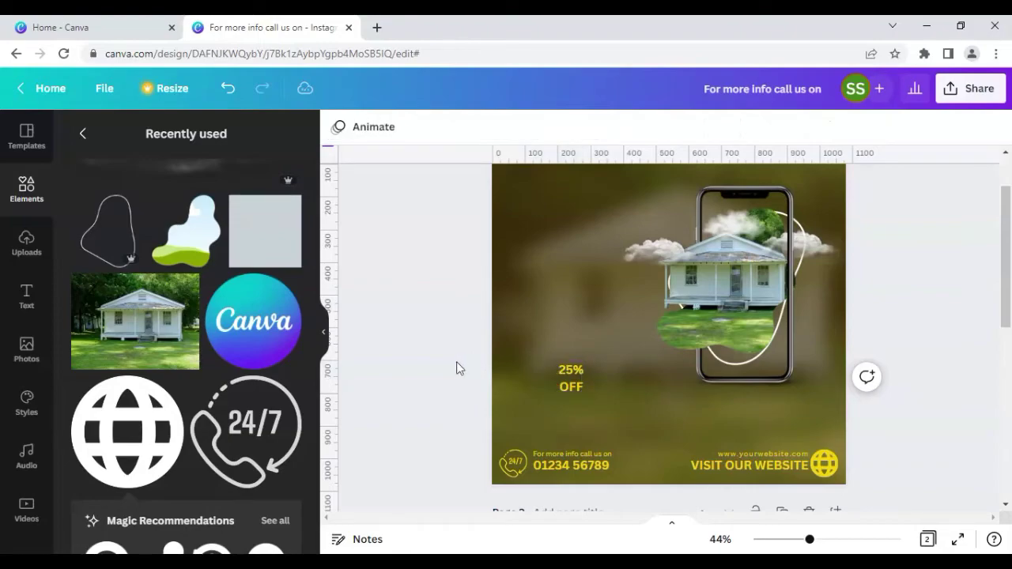
- Set 25% OFF to size 56, non-bold, with line spacing tightened to 0.93, and reposition it
left_click(571, 378)
left_click(503, 127)
scroll(534, 371, "down", 2)
left_click(526, 367)
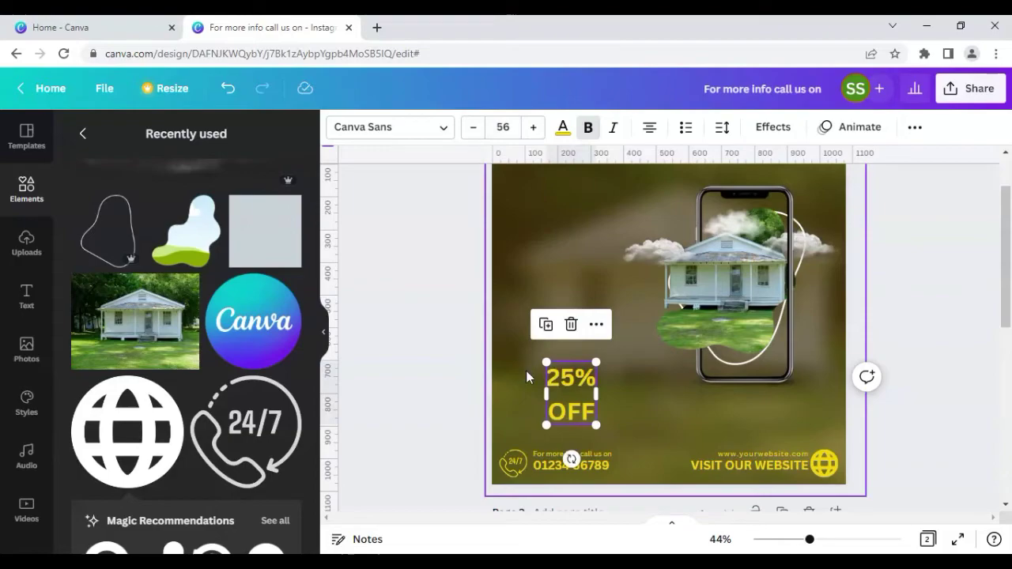
left_click(722, 127)
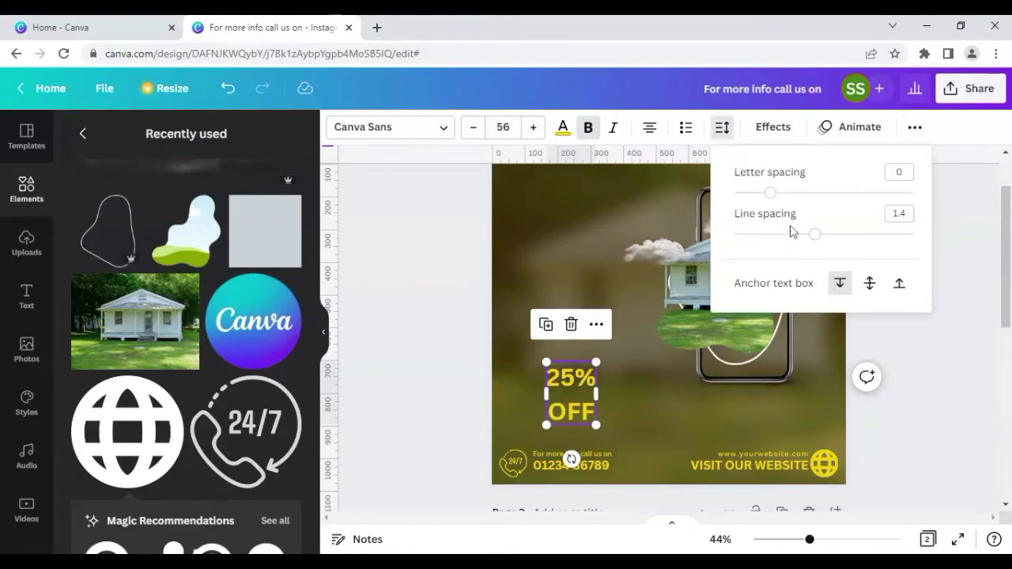
left_click_drag(814, 234, 774, 237)
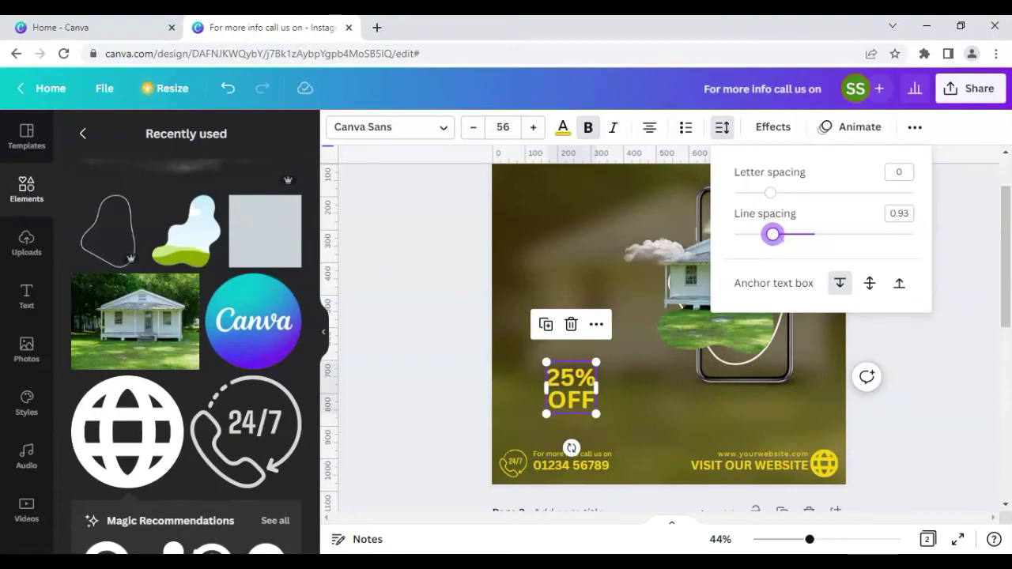
left_click(588, 129)
left_click_drag(569, 399, 569, 389)
left_click(415, 338)
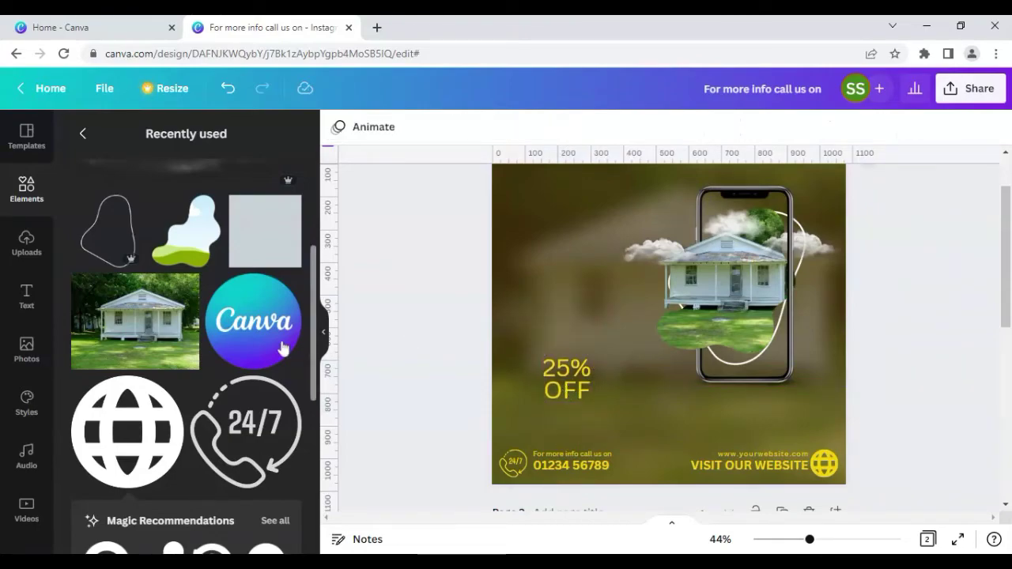
- Copy the small info caption above the phone number and retype it as 'GET UPTO'
left_click(562, 453)
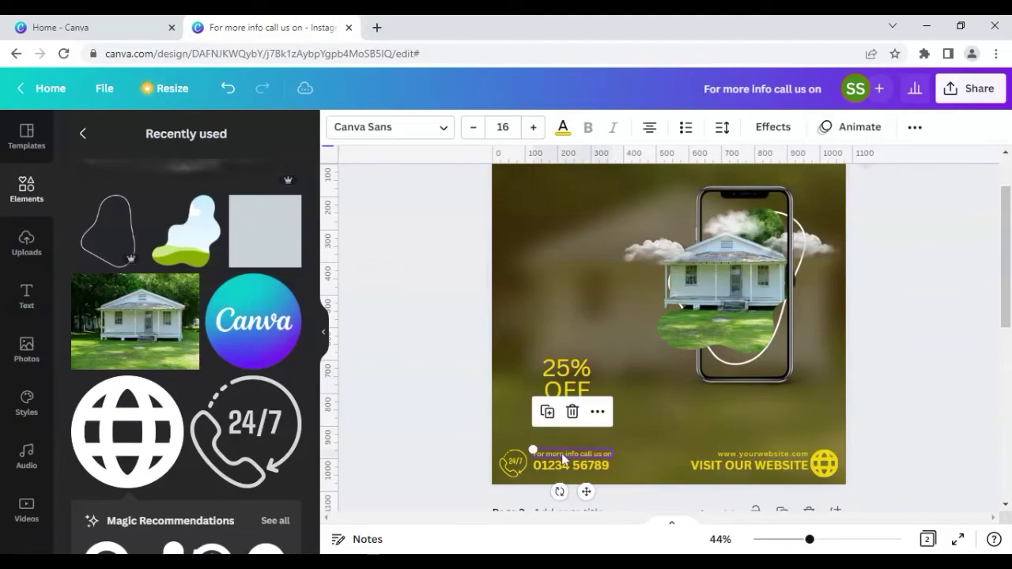
left_click(546, 412)
left_click_drag(574, 465, 599, 432)
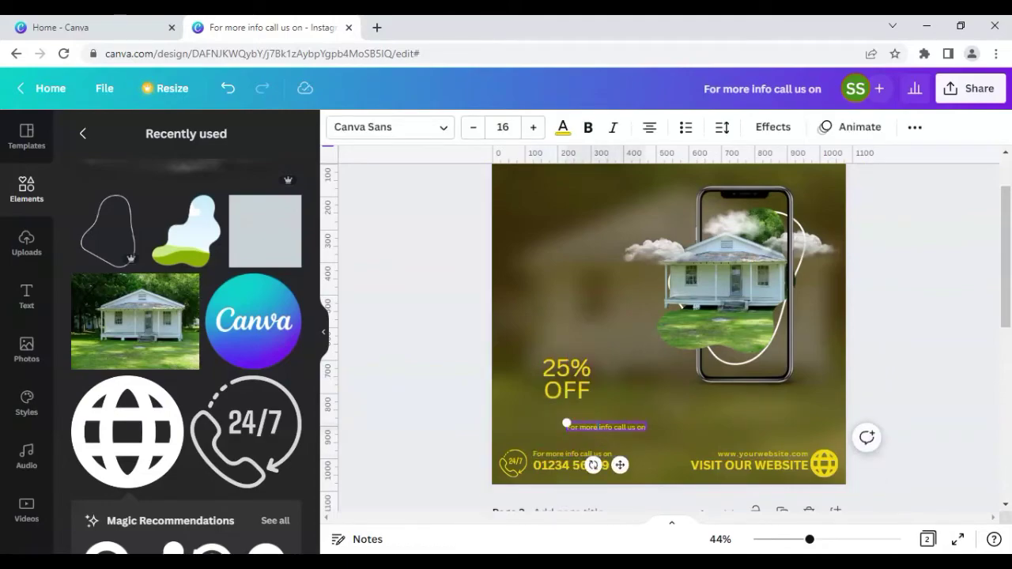
type("GET")
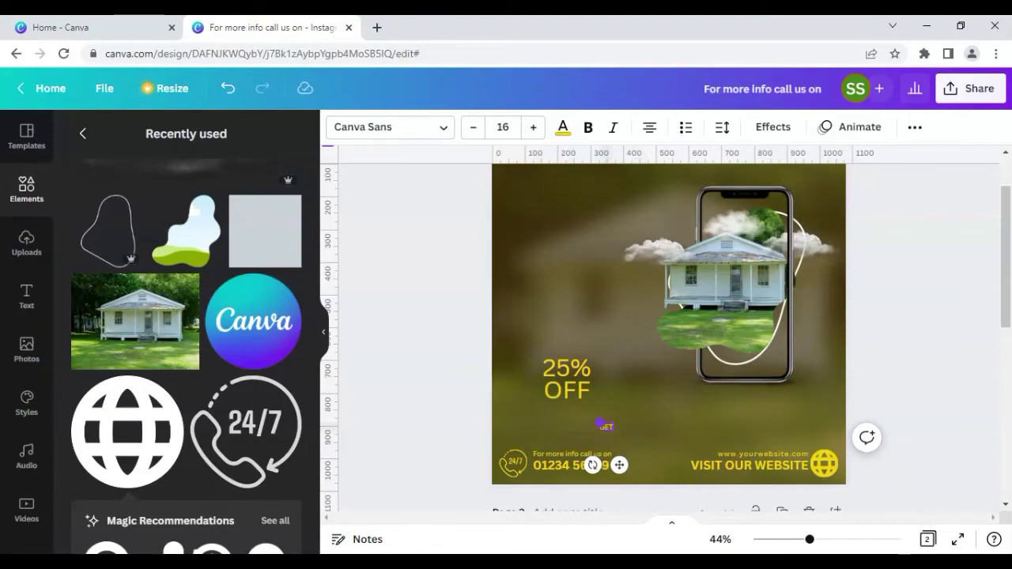
type(" UPTO")
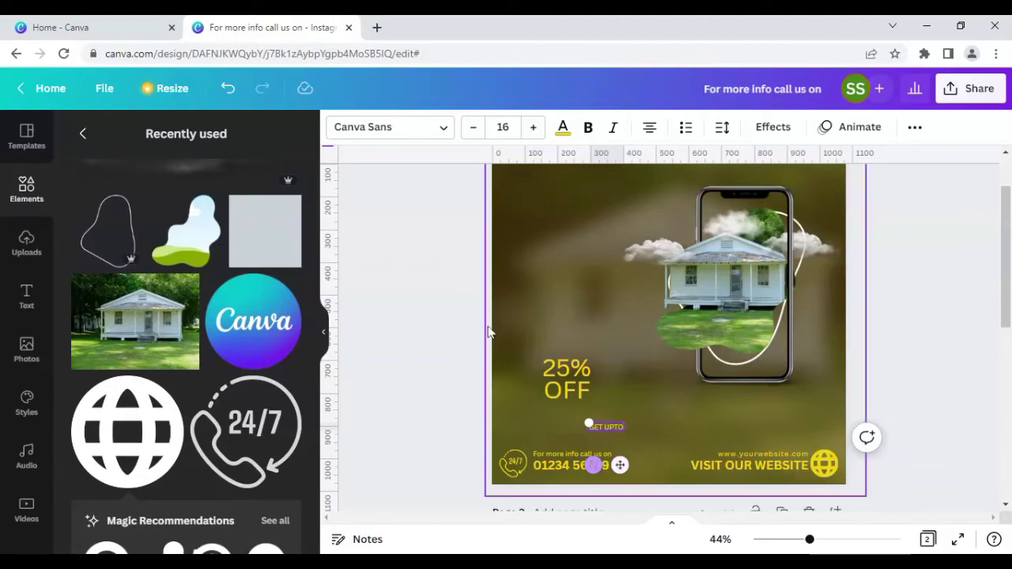
left_click(607, 428)
left_click(562, 128)
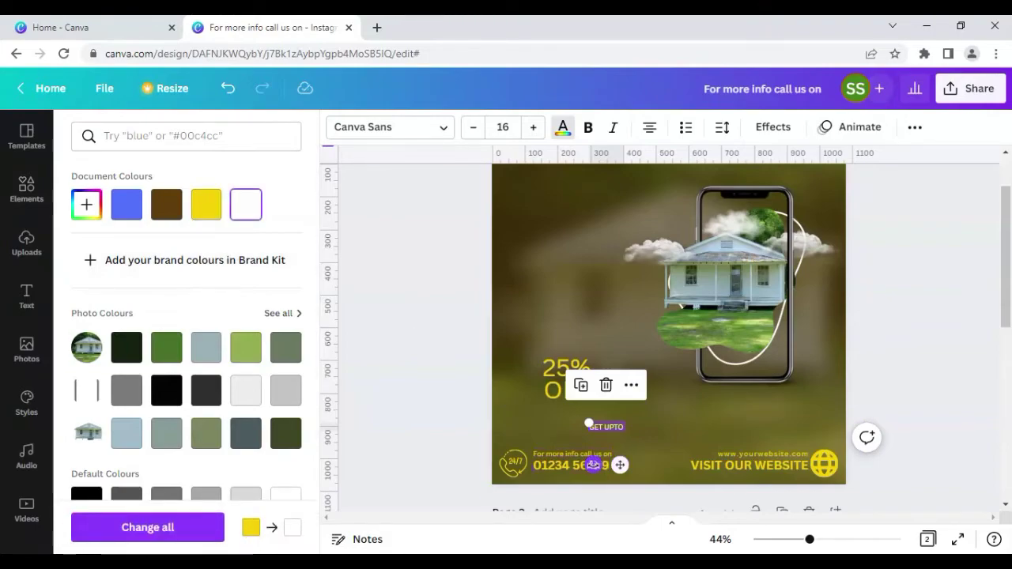
- Rotate GET UPTO 90°, set it to size 18, and place it vertically beside 25% OFF
left_click_drag(563, 442, 563, 413)
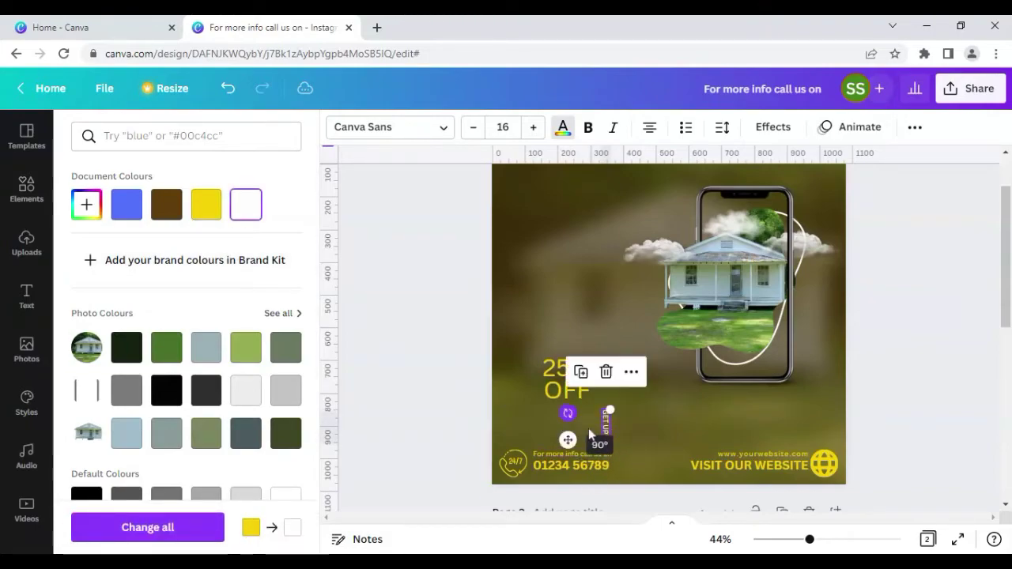
left_click_drag(567, 439, 497, 395)
left_click(506, 129)
left_click(506, 321)
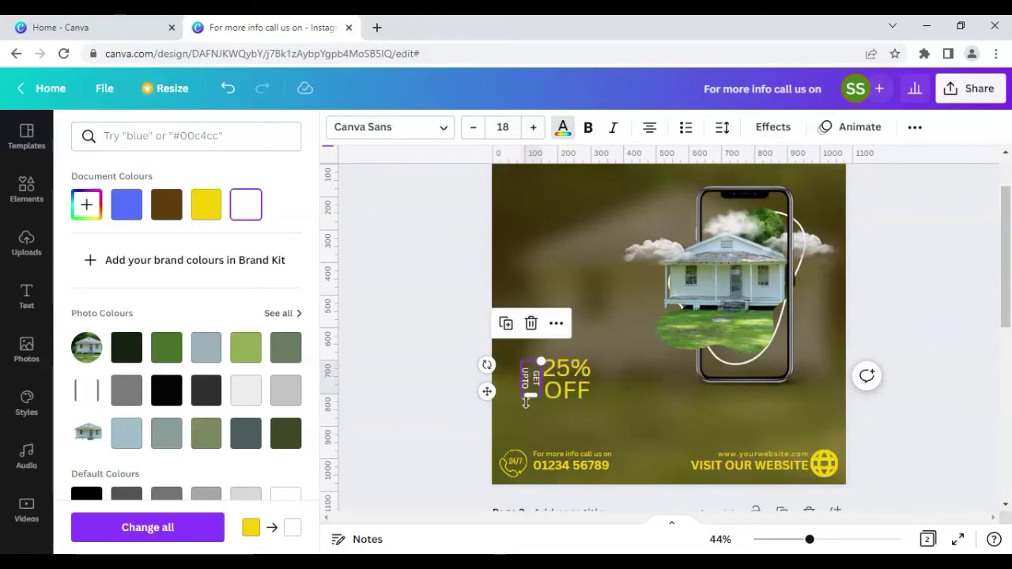
left_click_drag(526, 401, 529, 406)
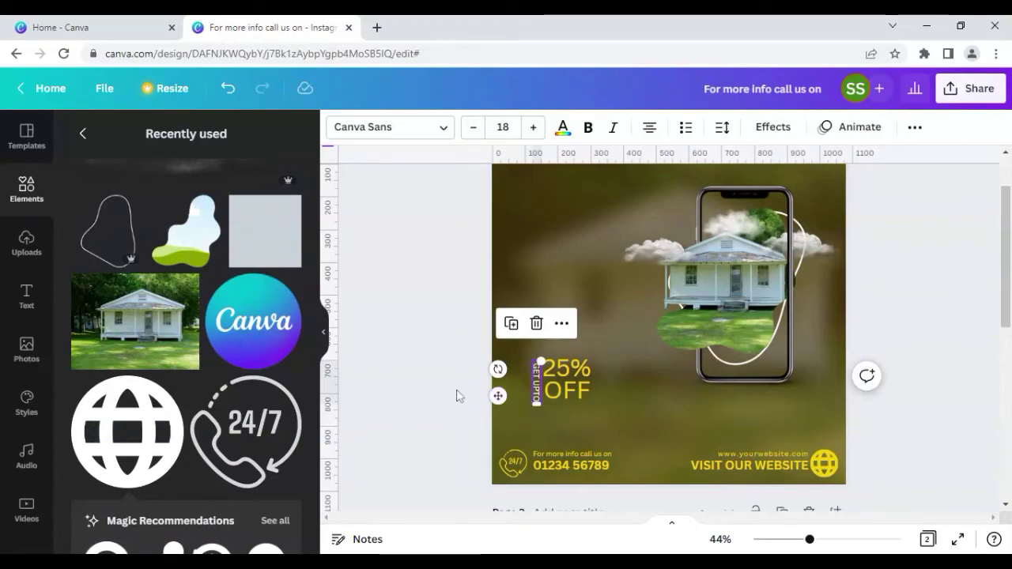
left_click_drag(527, 394, 535, 388)
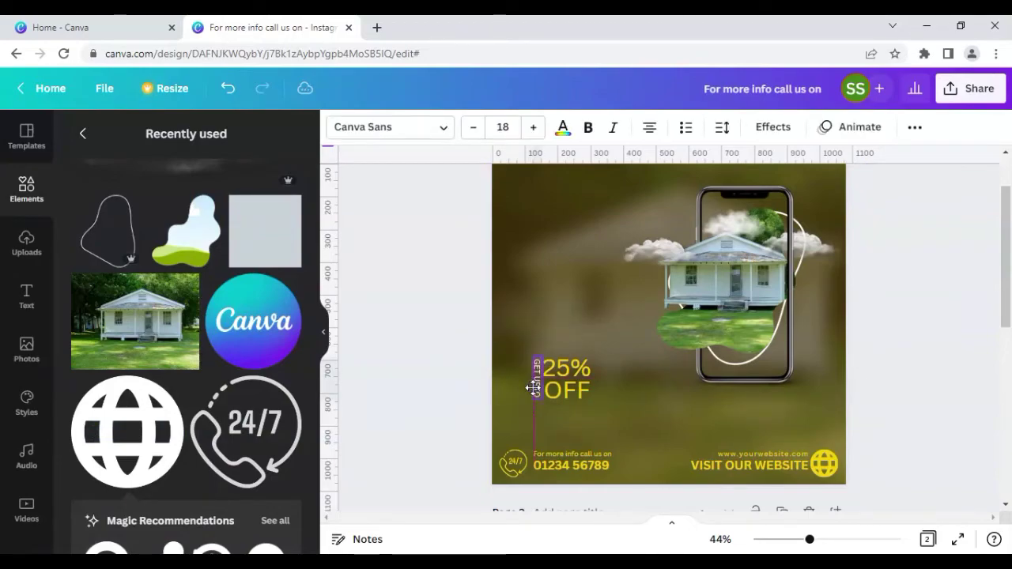
left_click(441, 360)
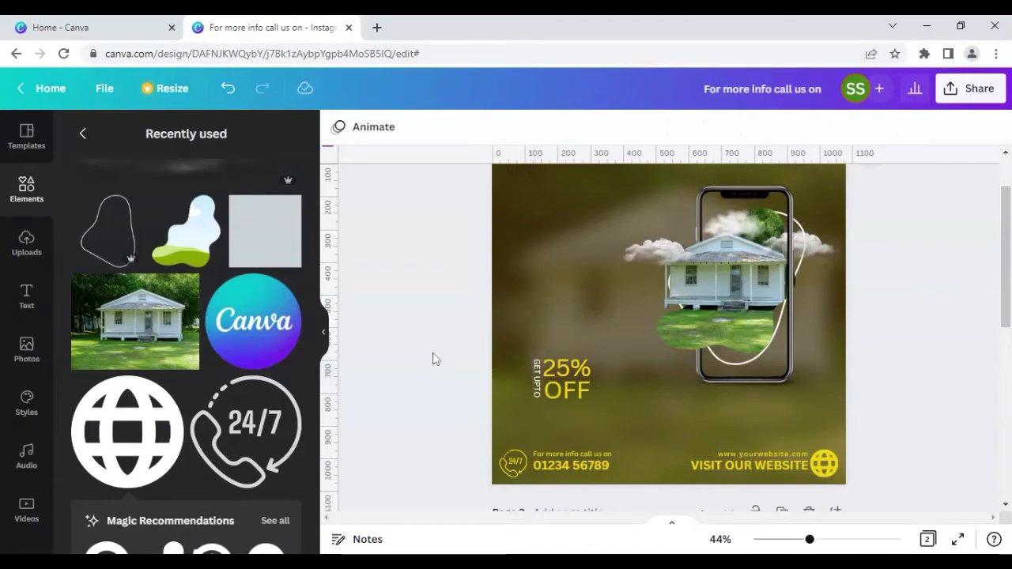
left_click(540, 384)
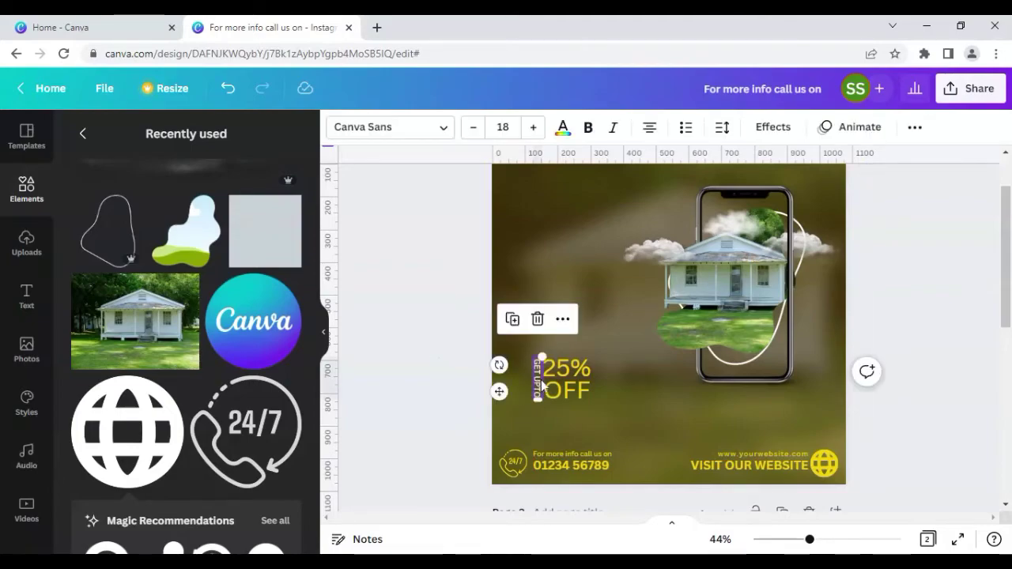
left_click(468, 377)
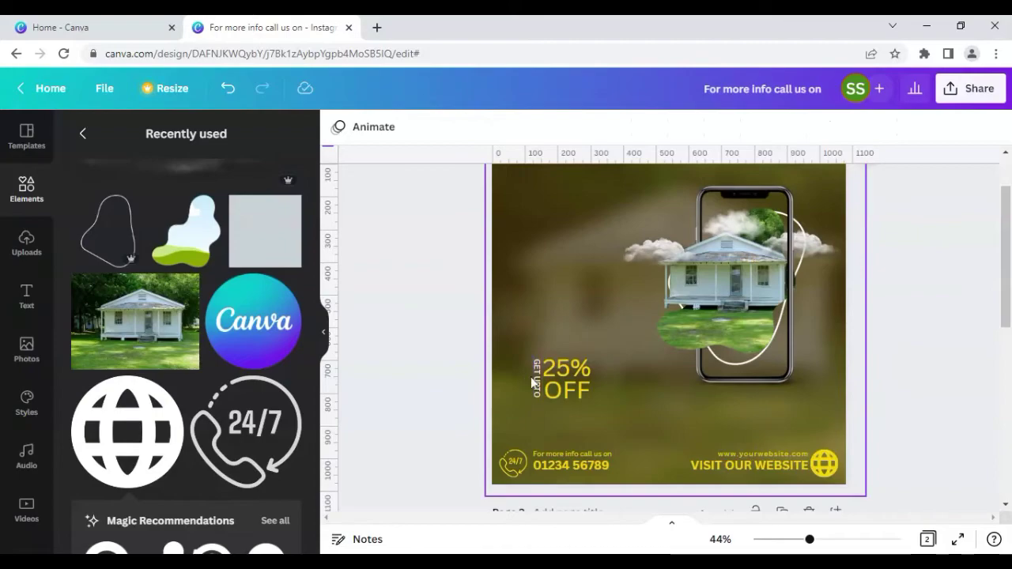
- Undo the accidental brown overlay move and nudge 25% OFF slightly left
left_click_drag(529, 383, 570, 383)
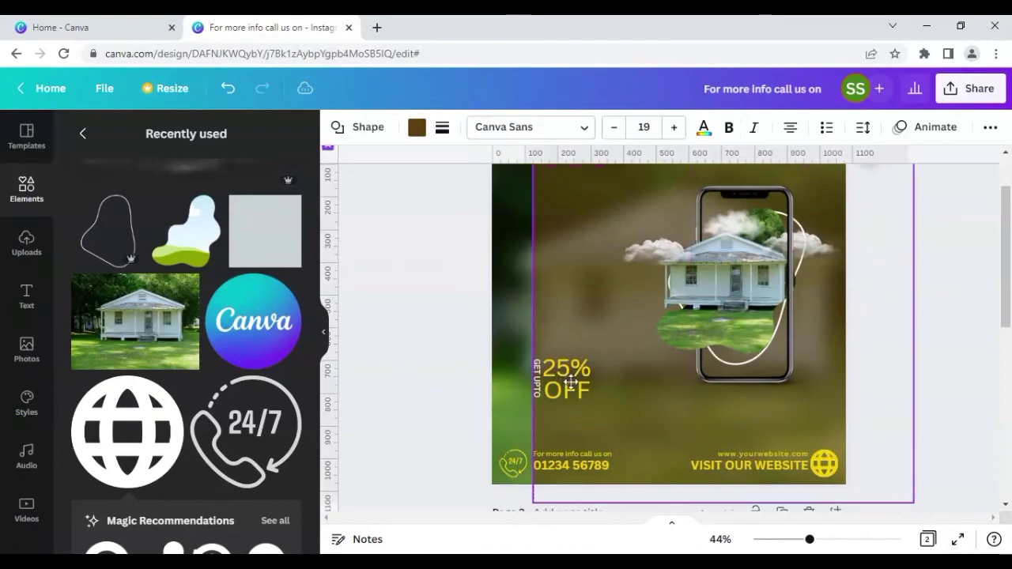
left_click(227, 88)
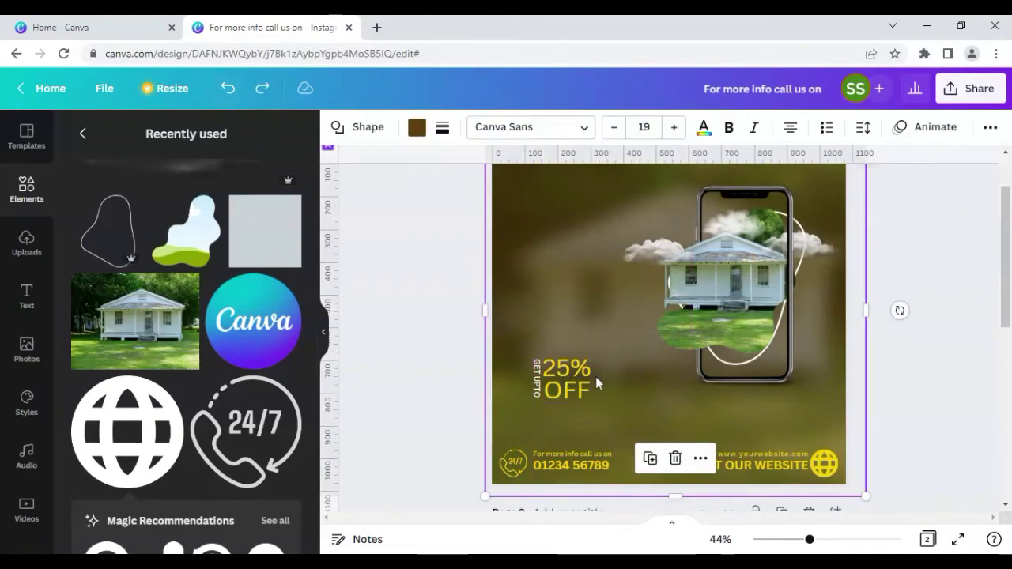
left_click(573, 380)
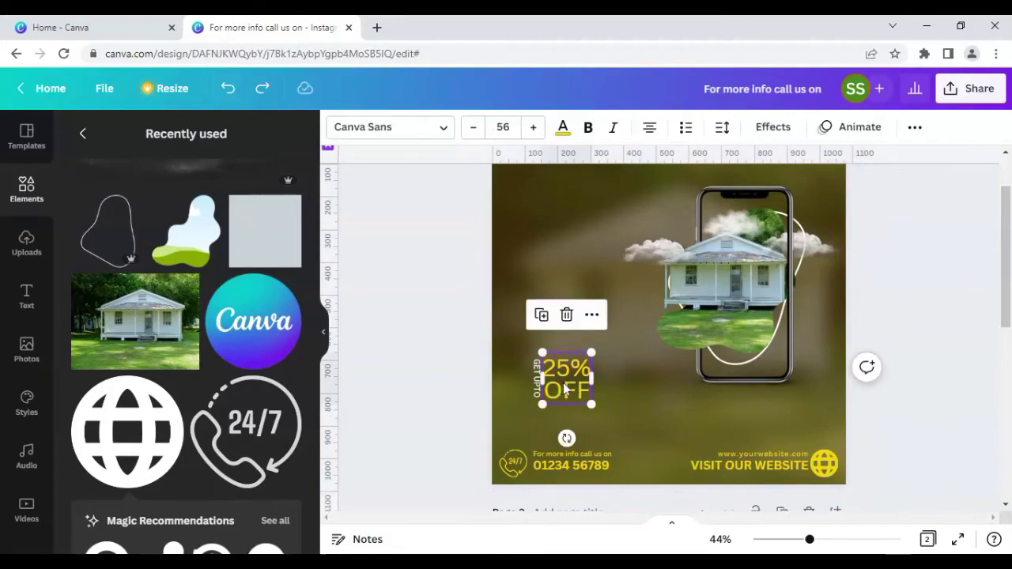
left_click_drag(557, 383, 553, 382)
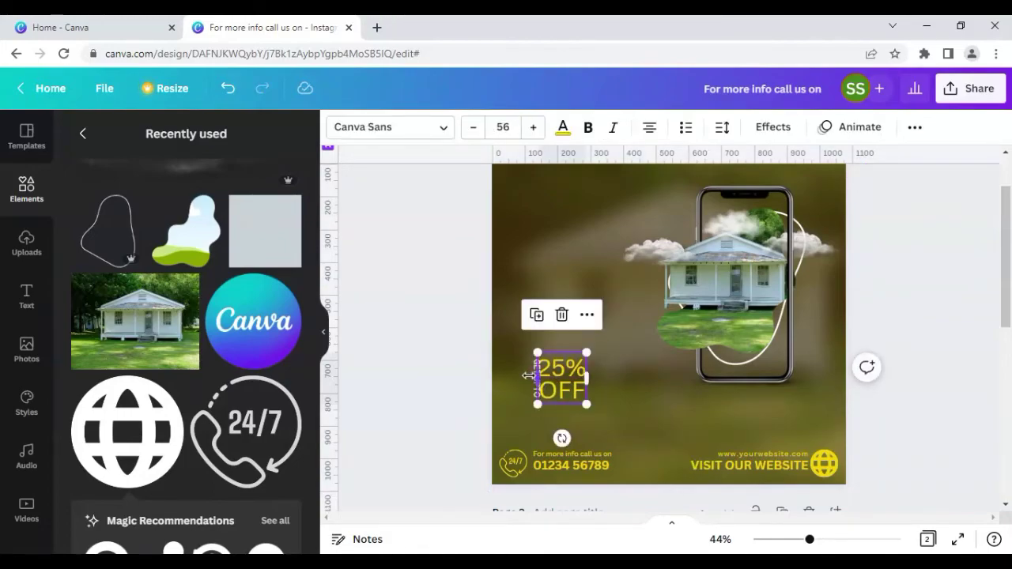
left_click(526, 378)
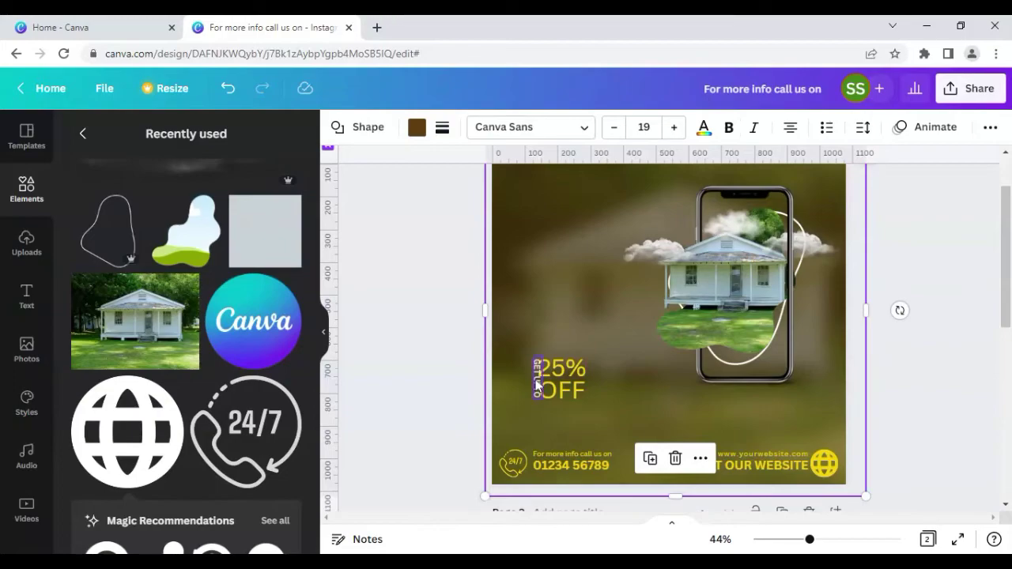
- Shift the vertical GET UPTO label slightly left
left_click(537, 385)
left_click_drag(529, 380, 531, 380)
left_click(428, 371)
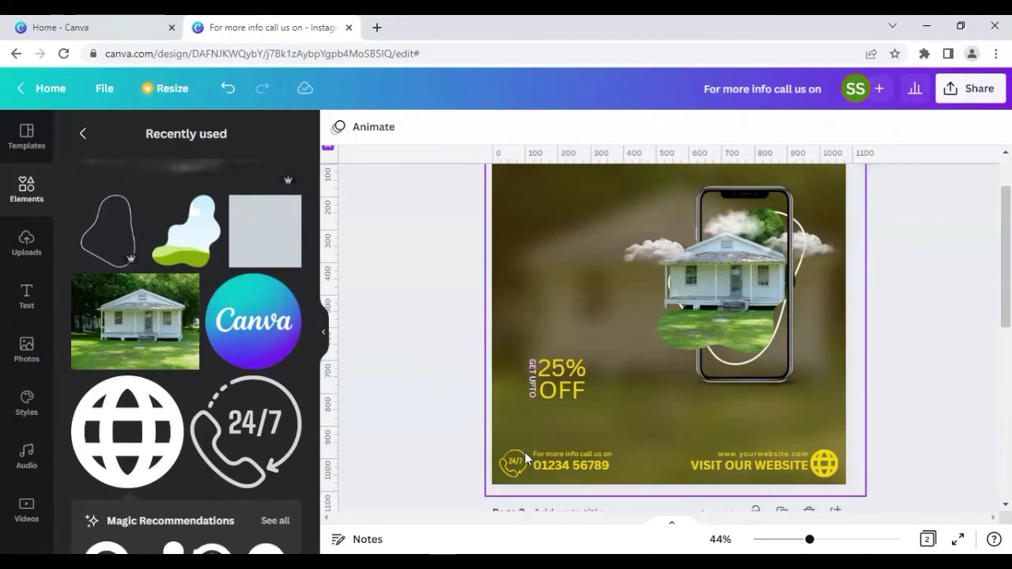
scroll(399, 437, "up", 1)
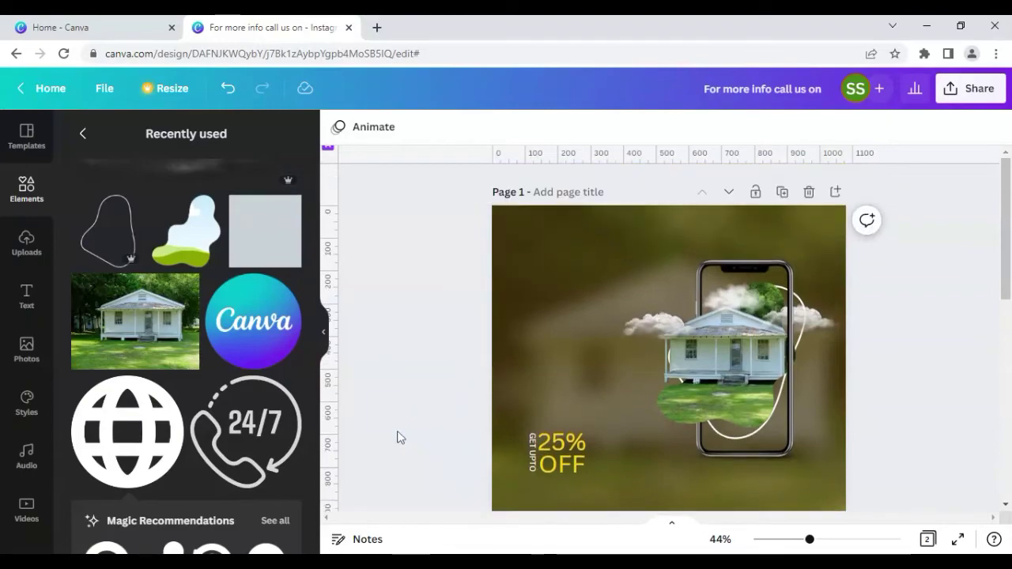
scroll(400, 437, "down", 2)
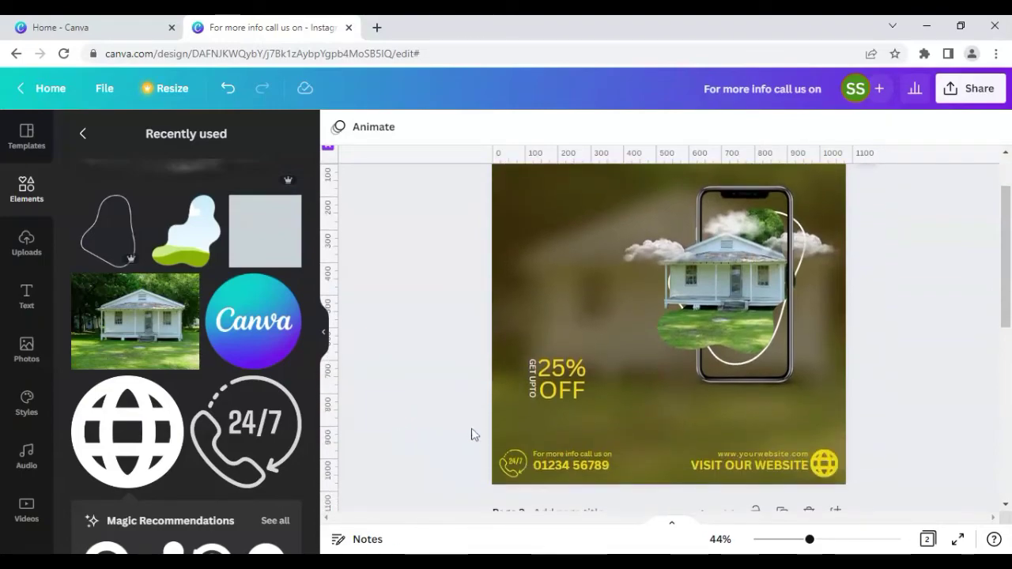
left_click(560, 371)
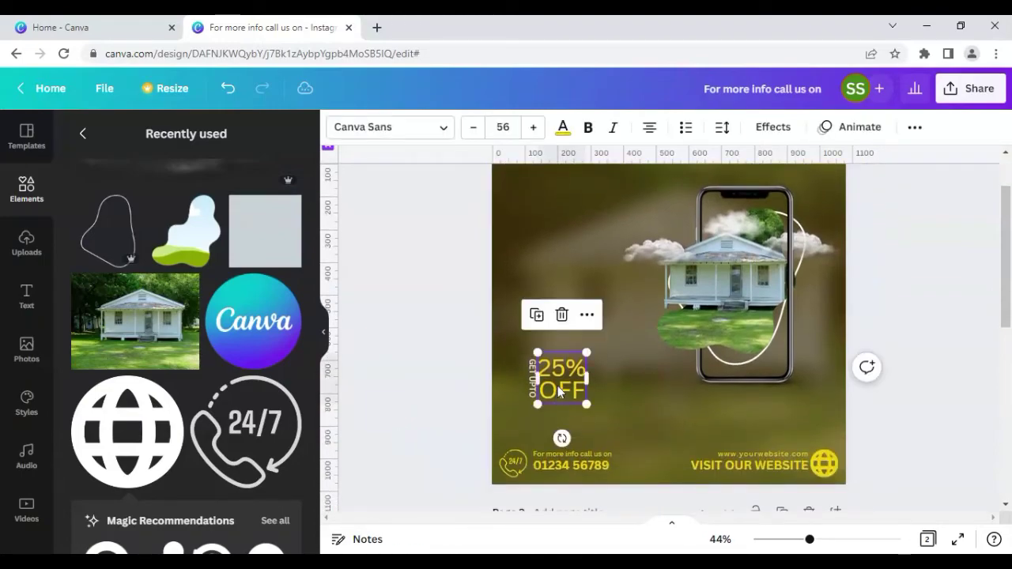
- Copy the 25% OFF text to the top-left and retype it as 'HOME FOR SALE'
left_click(536, 315)
left_click_drag(577, 355, 556, 219)
double_click(556, 218)
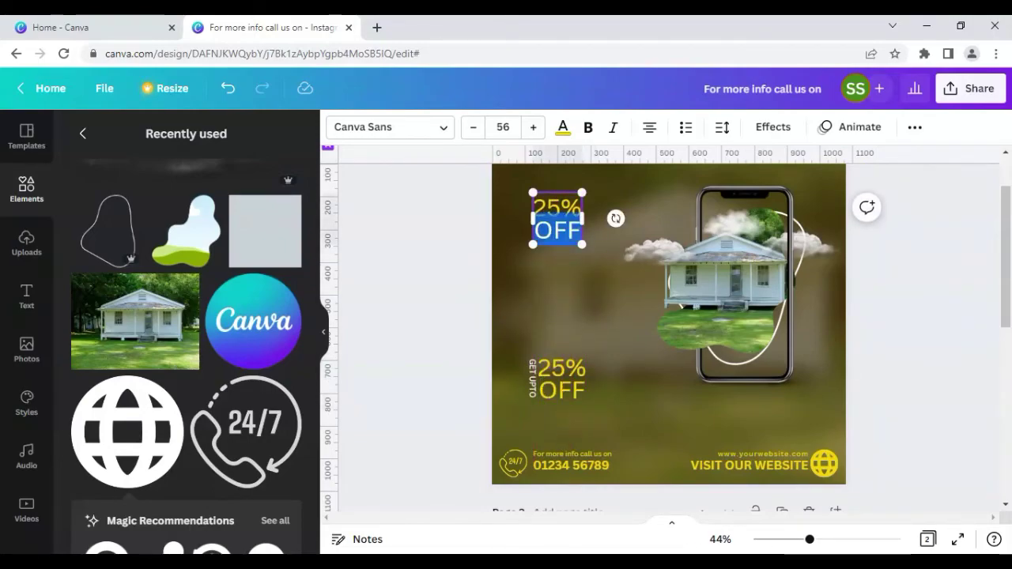
key("ctrl+a")
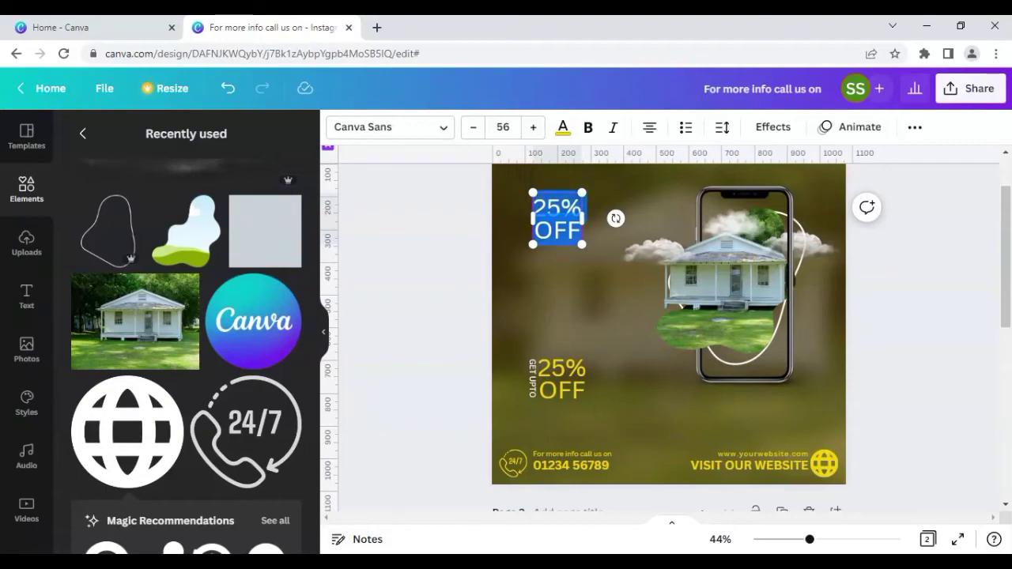
type("HOME")
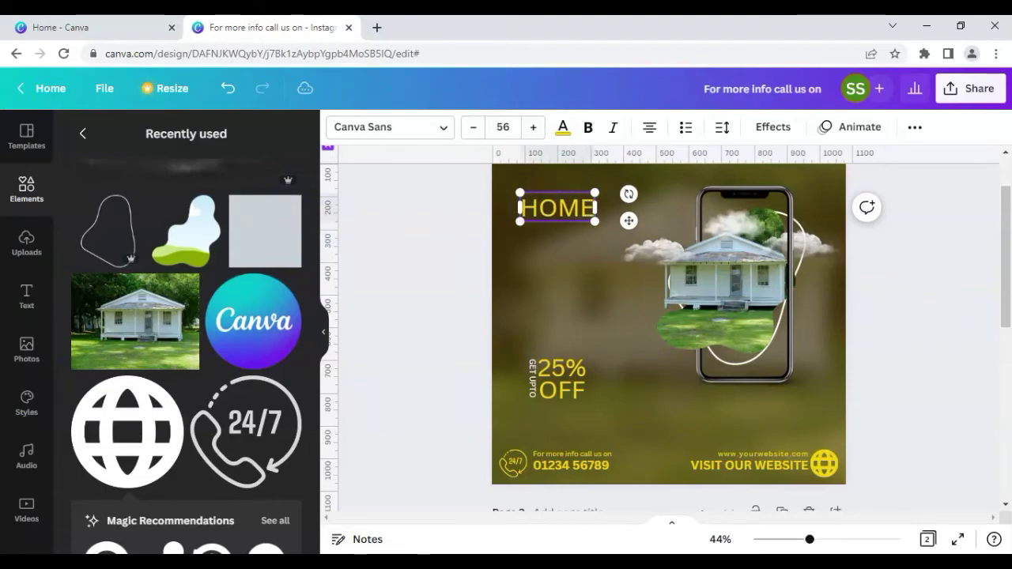
type(" FOR SALE")
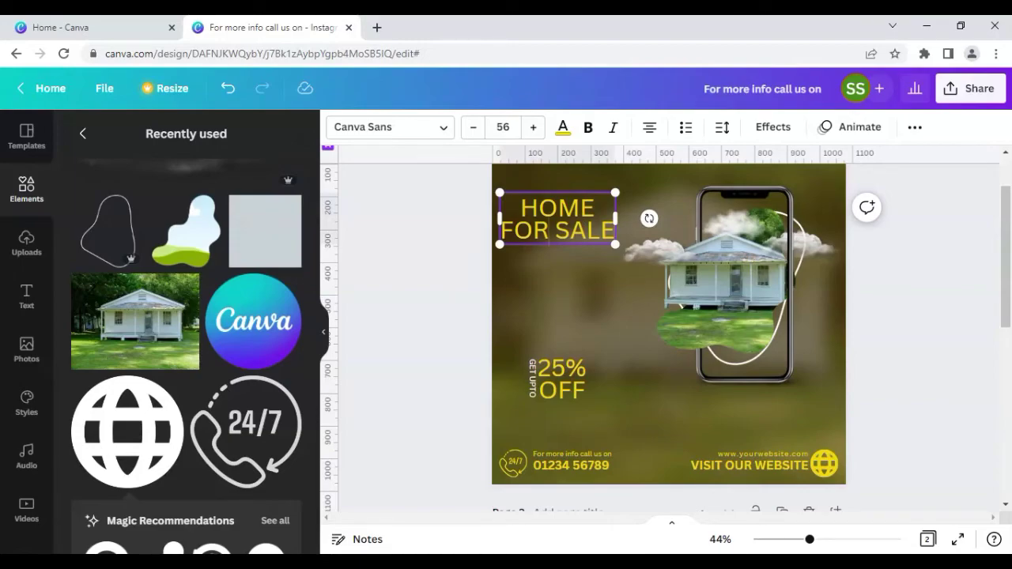
- Left-align and bold HOME FOR SALE, then position it in the upper left
key("ctrl+a")
left_click(649, 127)
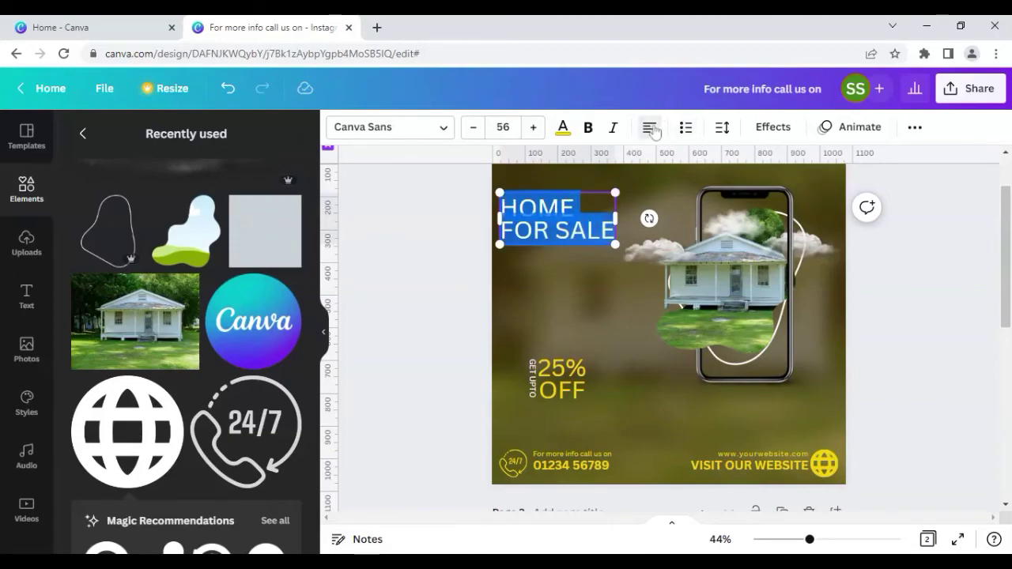
left_click(588, 129)
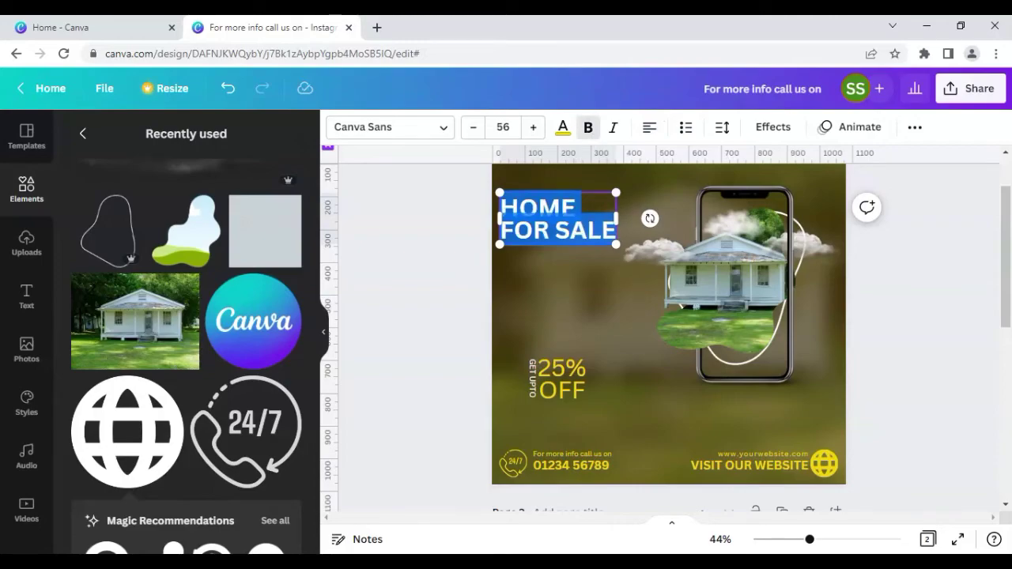
key("Escape")
left_click(441, 262)
left_click(567, 217)
mouse_move(568, 218)
left_mouse_down()
mouse_move(573, 245)
mouse_move(587, 232)
mouse_move(580, 219)
left_mouse_up()
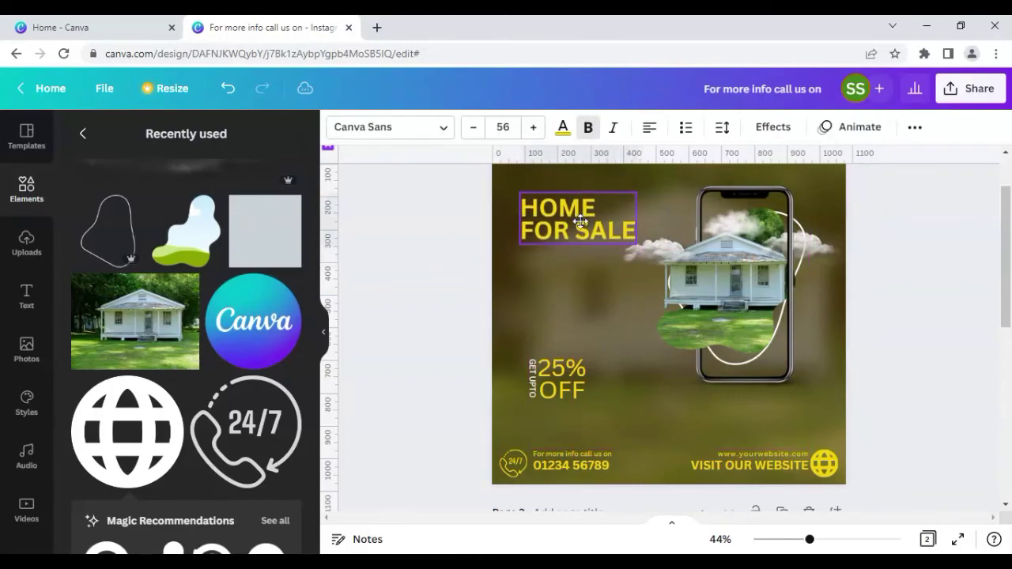
scroll(449, 237, "up", 1)
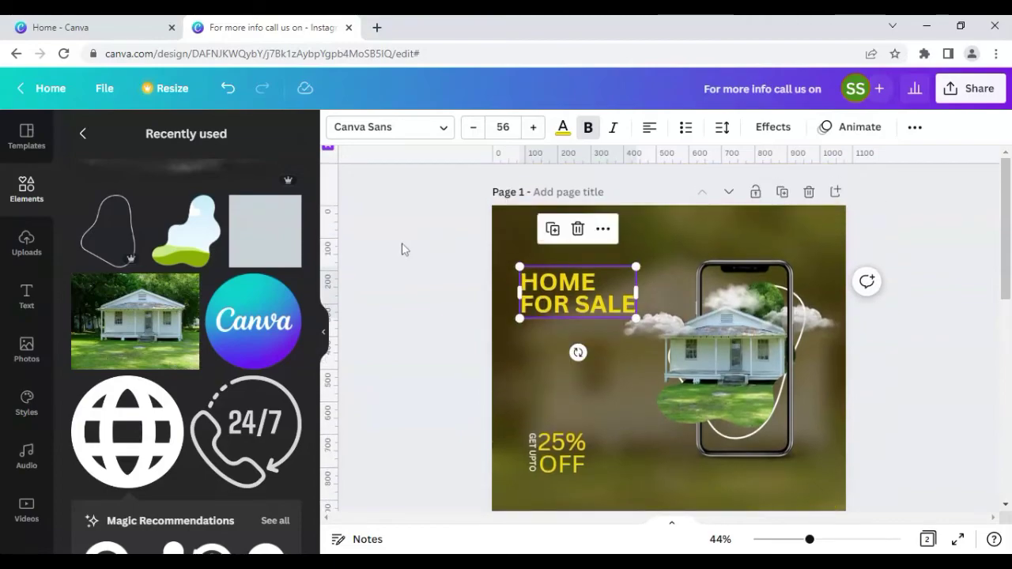
left_click(380, 249)
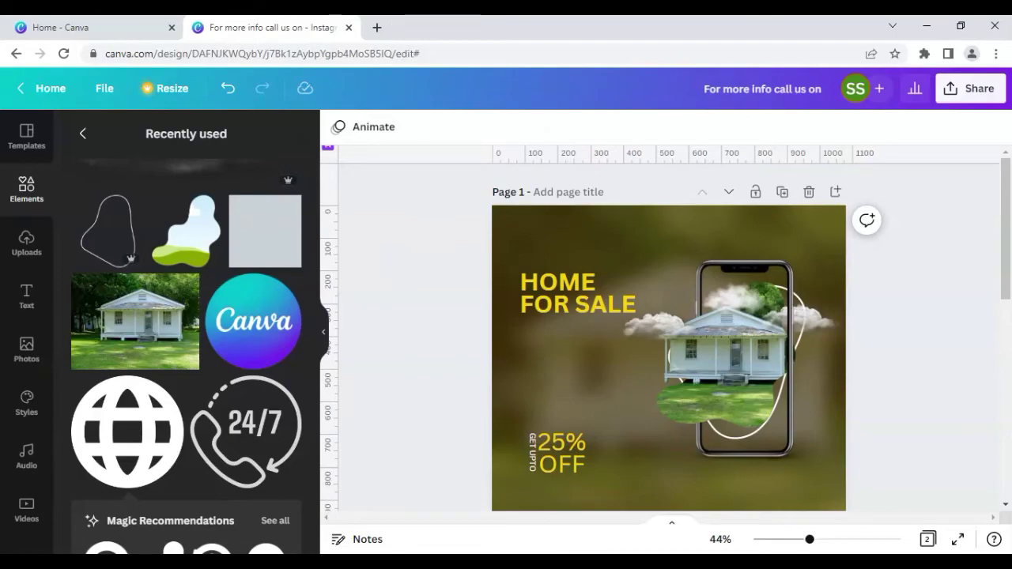
- Change the HOME FOR SALE headline to the white document colour
left_click(553, 297)
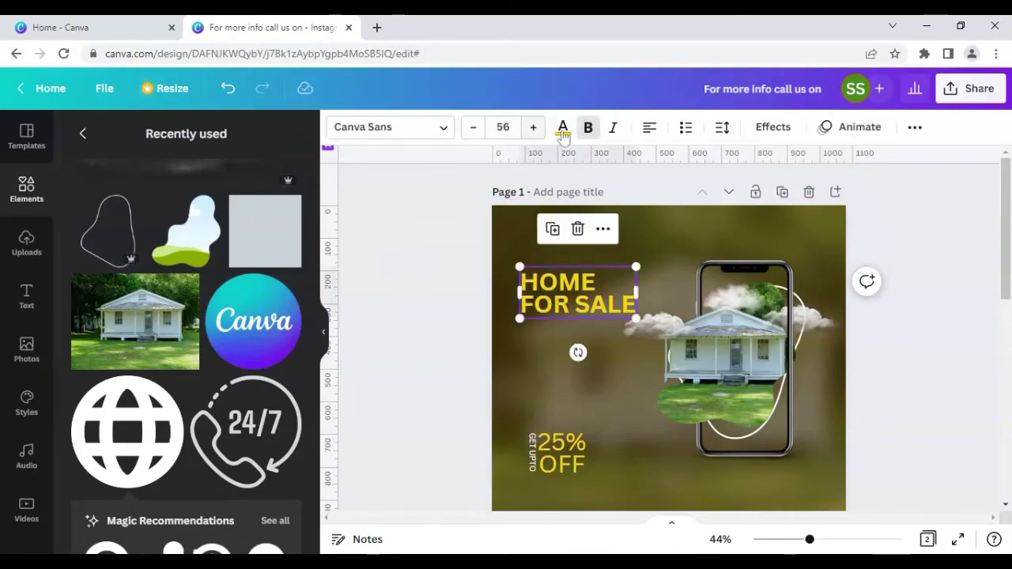
left_click(563, 129)
left_click(245, 204)
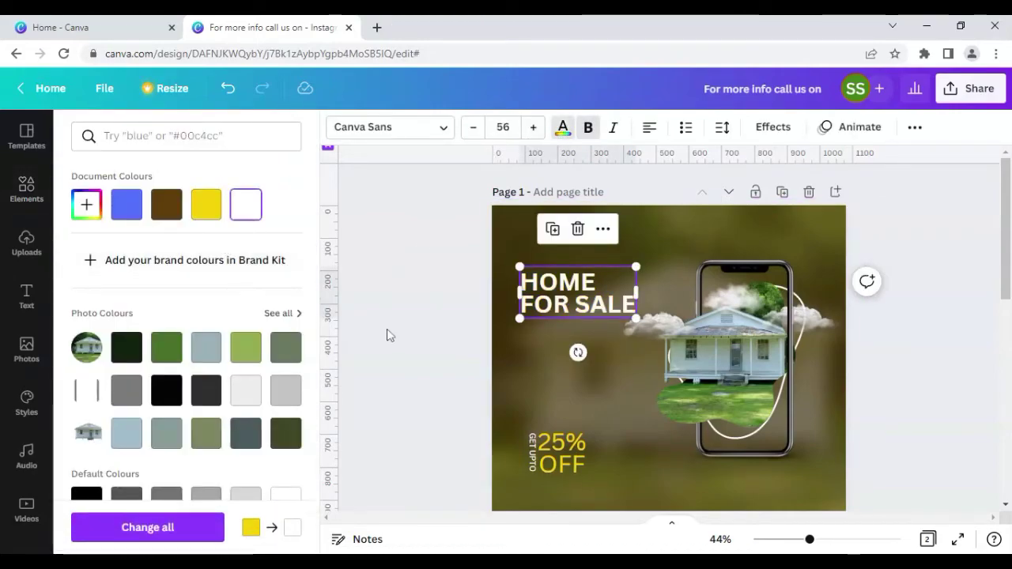
left_click(386, 335)
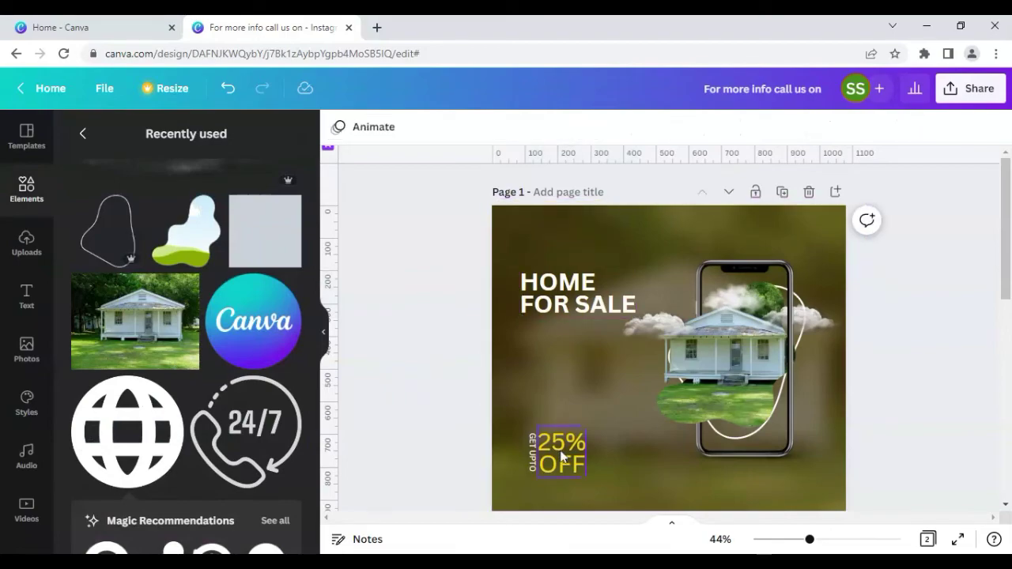
- Copy the HOME FOR SALE headline above itself and retype the copy as 'LUXURY'
left_click(557, 293)
left_click(551, 229)
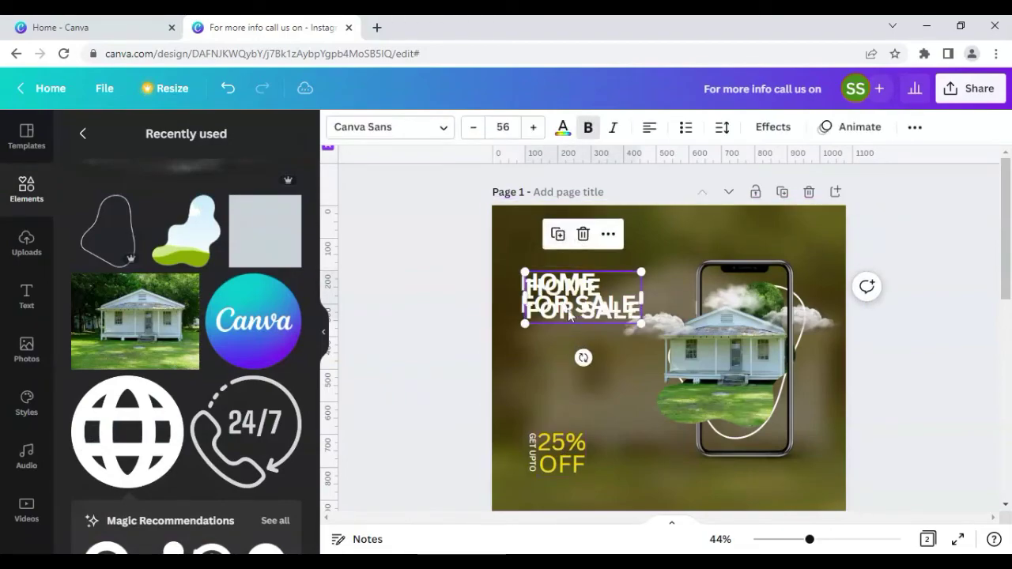
left_click_drag(554, 296, 560, 260)
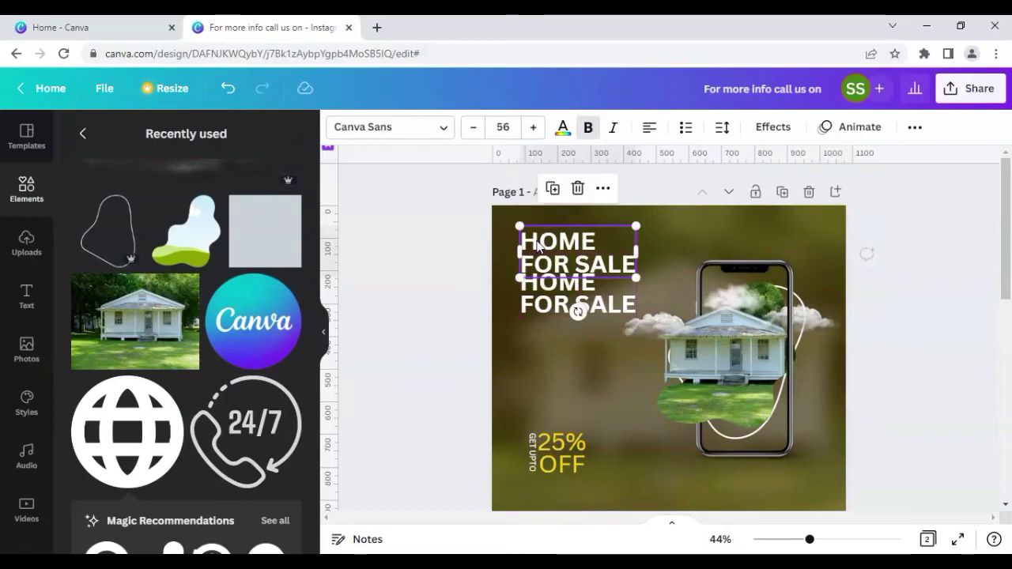
double_click(557, 241)
key("ctrl+a")
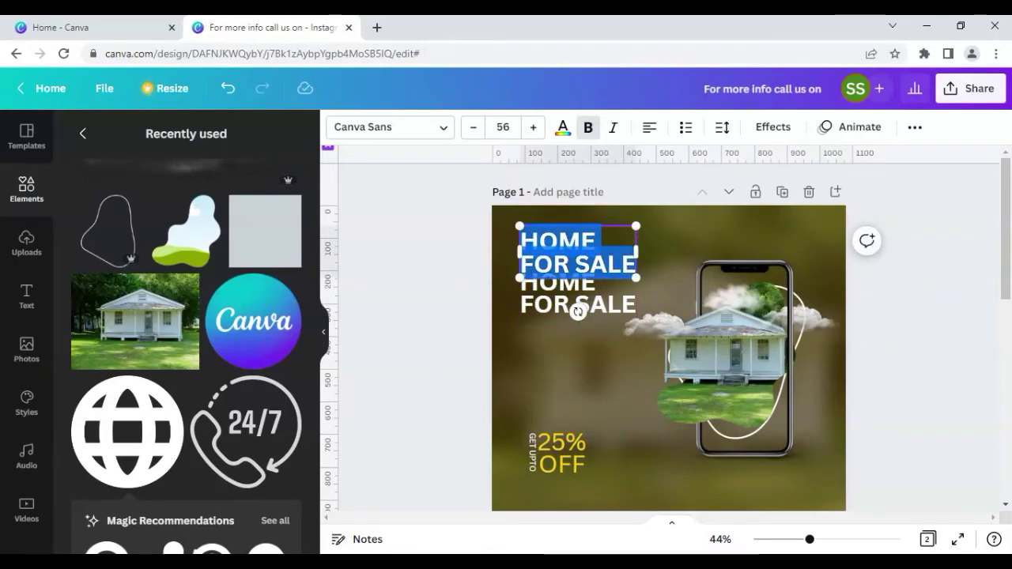
type("LUXURIY")
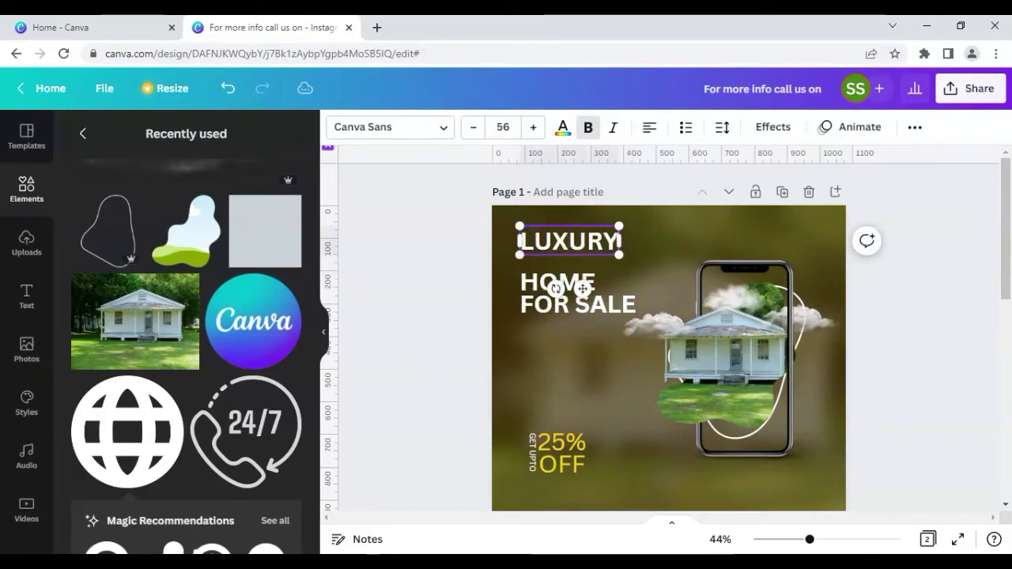
left_click(450, 284)
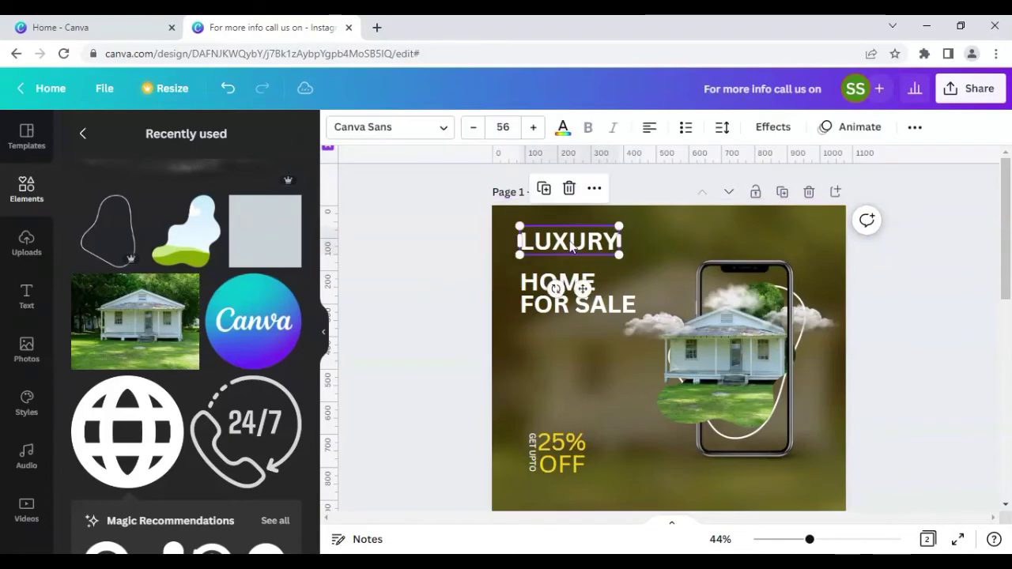
- Make LUXURY yellow and nudge it down to sit just above HOME FOR SALE
left_click_drag(569, 247, 569, 262)
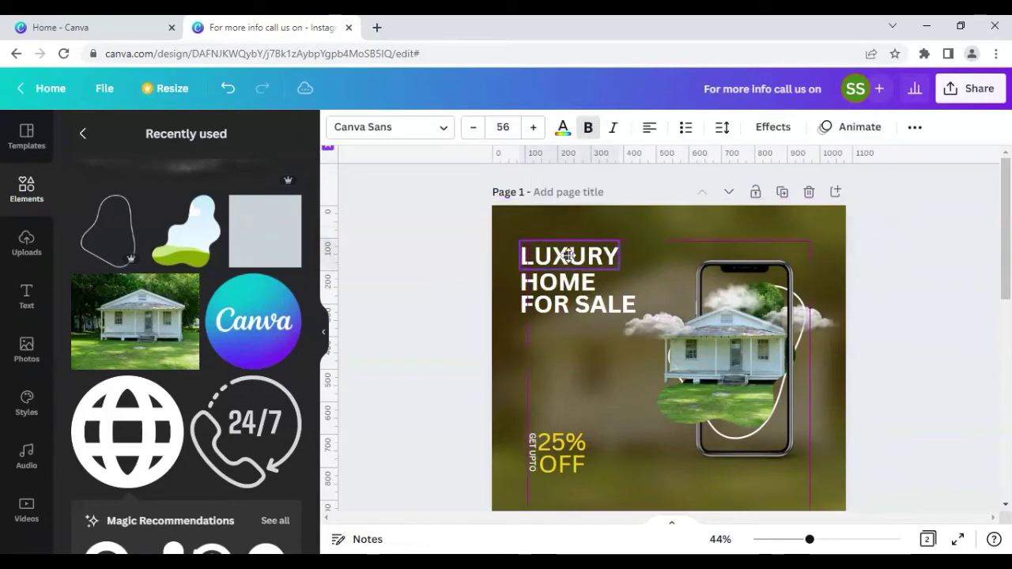
left_click(562, 126)
left_click(206, 203)
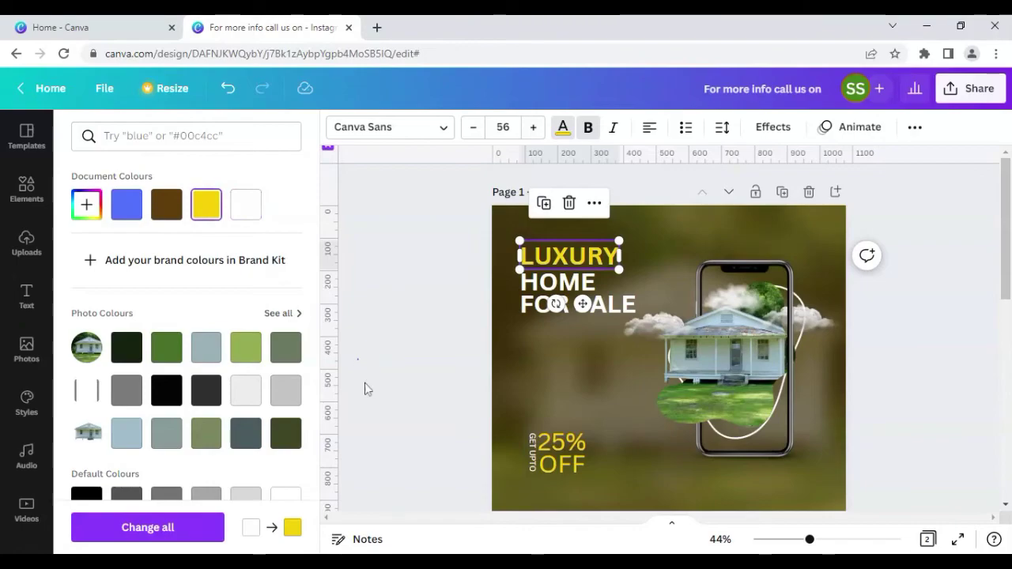
key("Escape")
key("Escape")
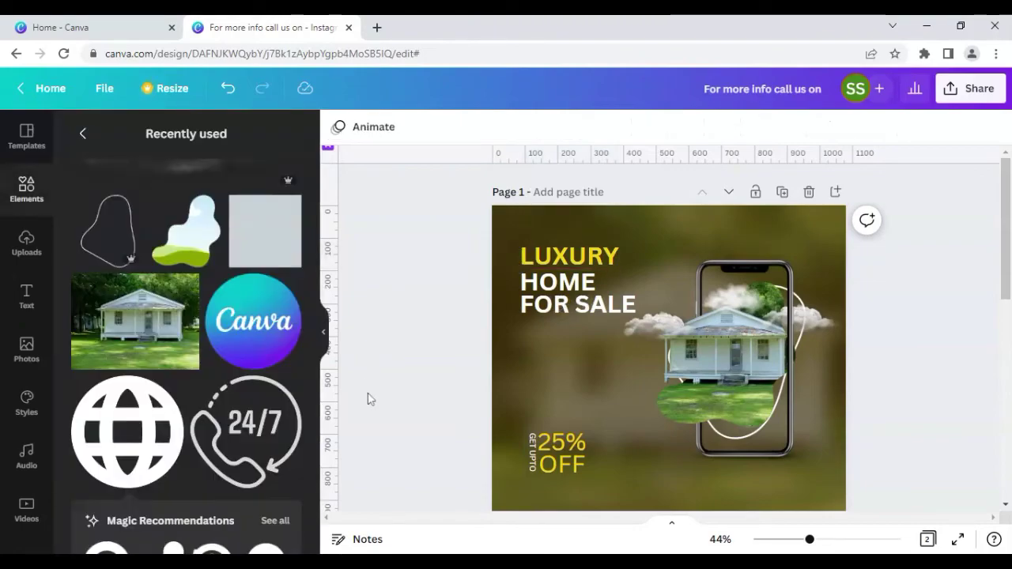
left_click(551, 264)
left_click_drag(552, 265, 552, 270)
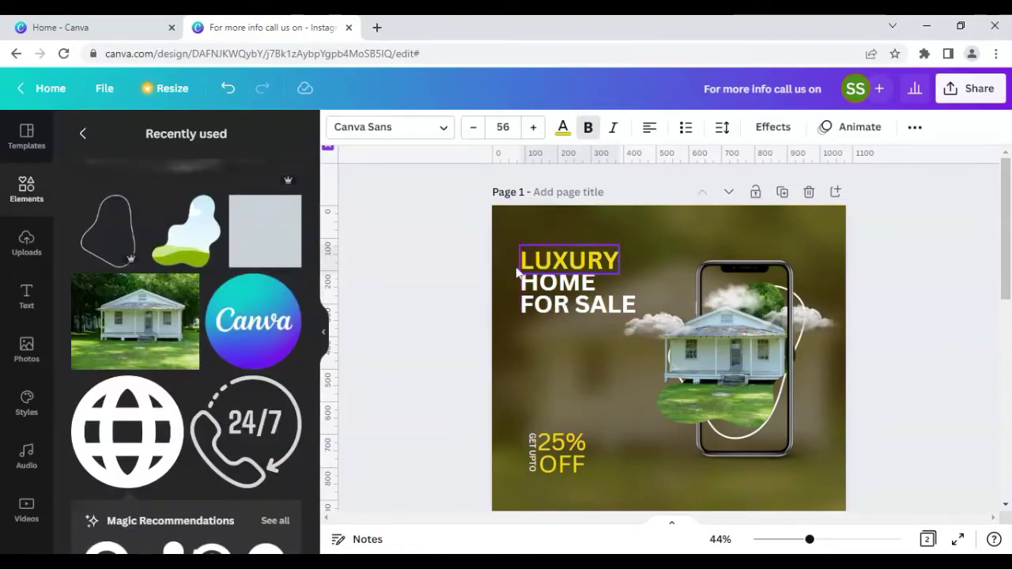
left_click(450, 358)
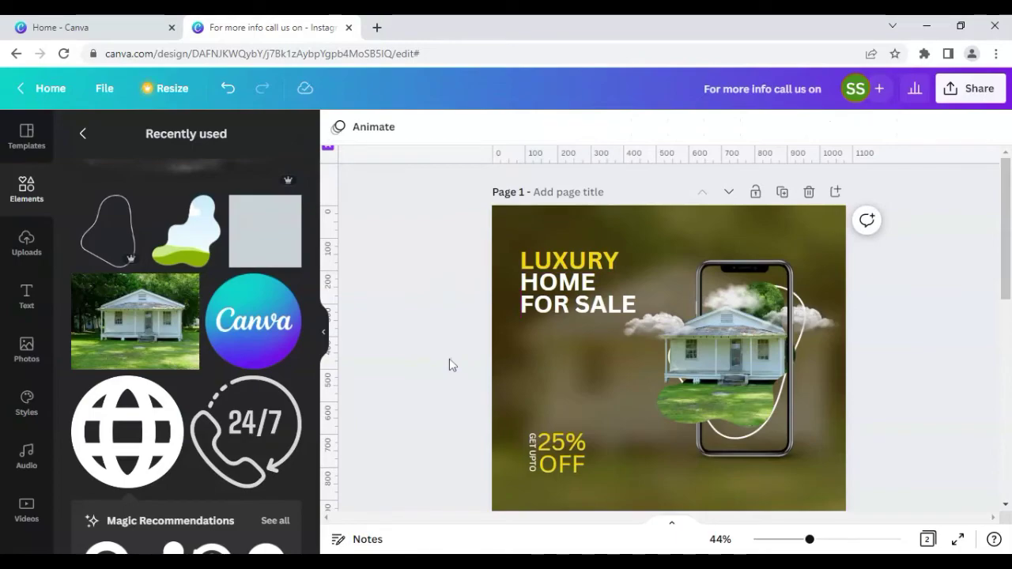
- Enlarge the phone-and-house group from its bottom-left corner to about 741 × 692
left_click(776, 401)
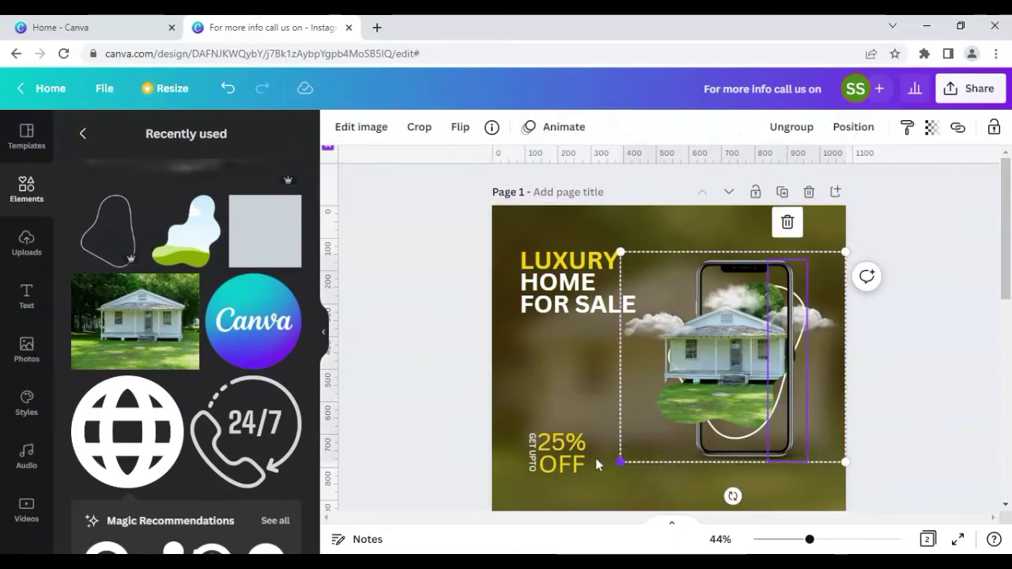
left_click(415, 389)
left_click(684, 440)
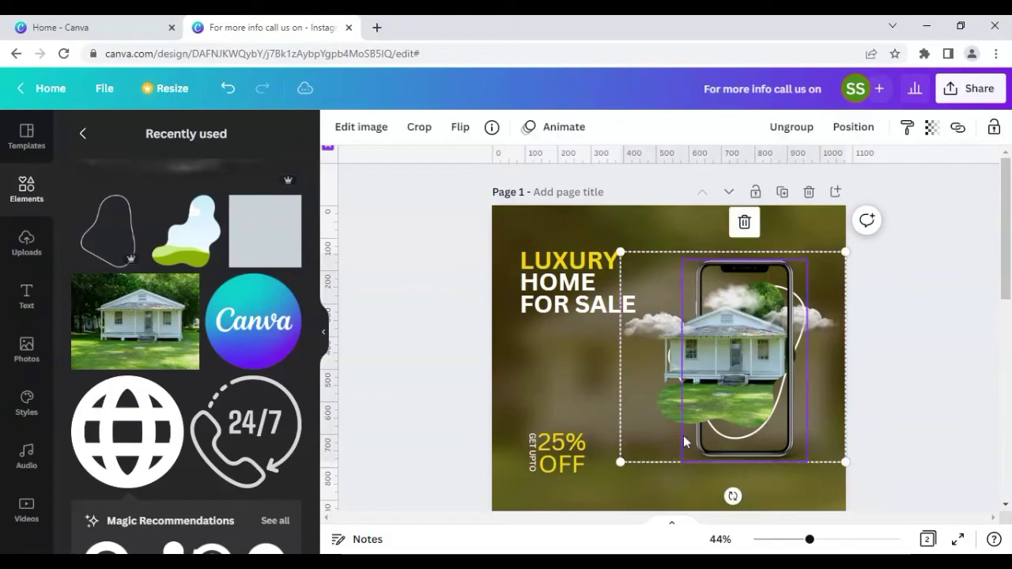
left_click_drag(621, 462, 597, 473)
left_click(898, 403)
scroll(901, 401, "down", 1)
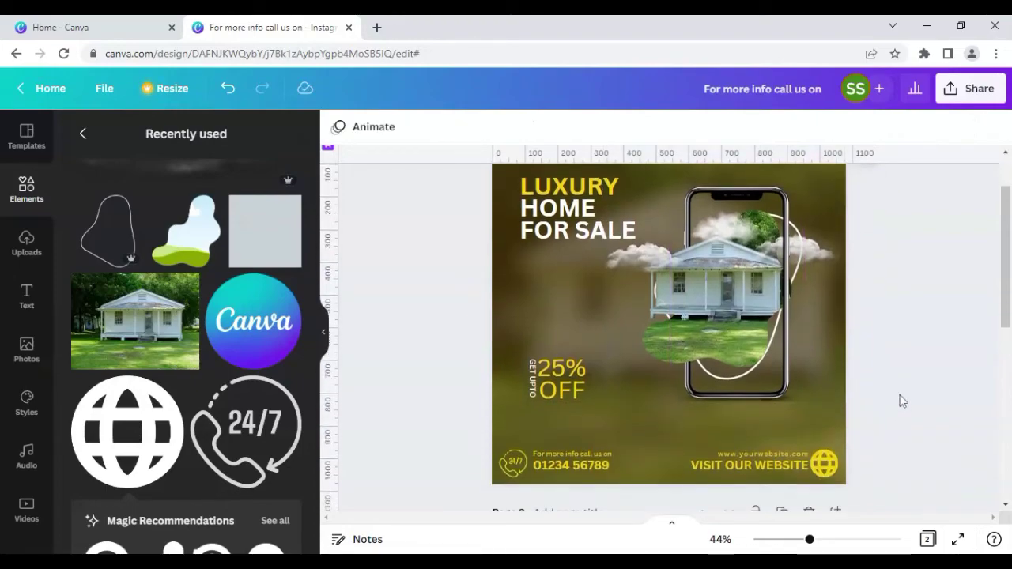
scroll(899, 400, "up", 1)
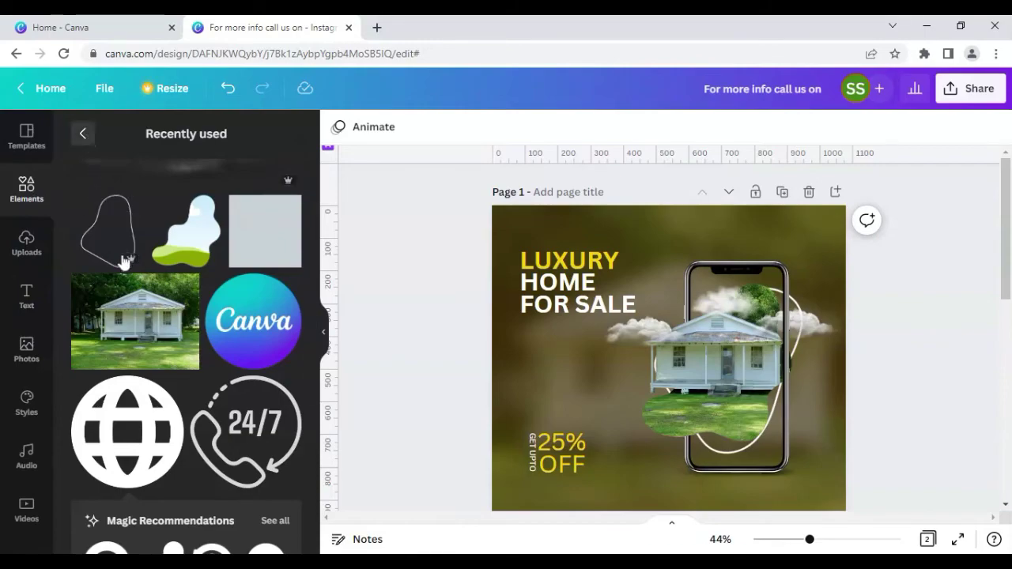
- Add a circle shape reading 'COMPANY LOGO' on two lines and shrink it to about 131 px
left_click(82, 134)
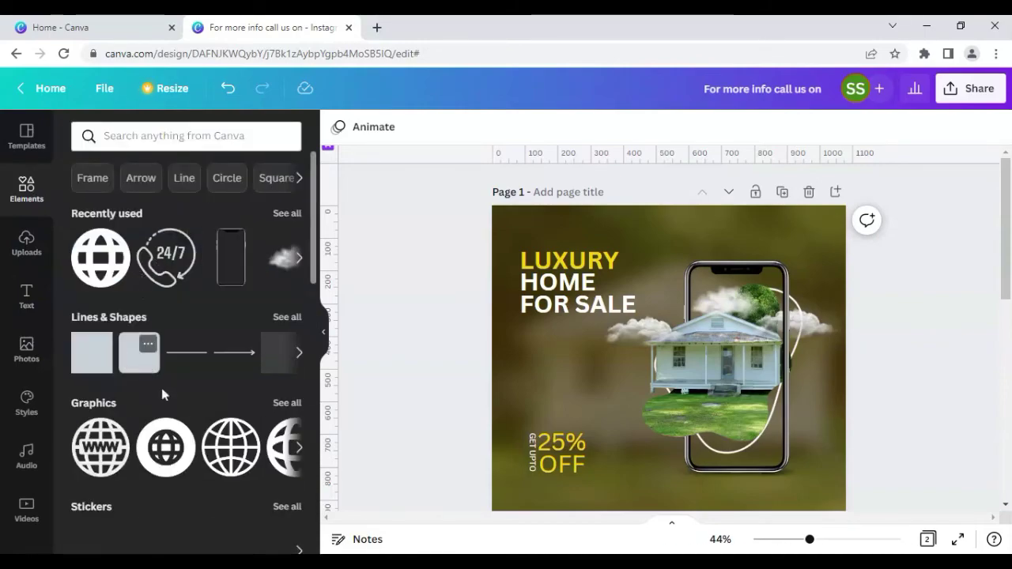
left_click(278, 352)
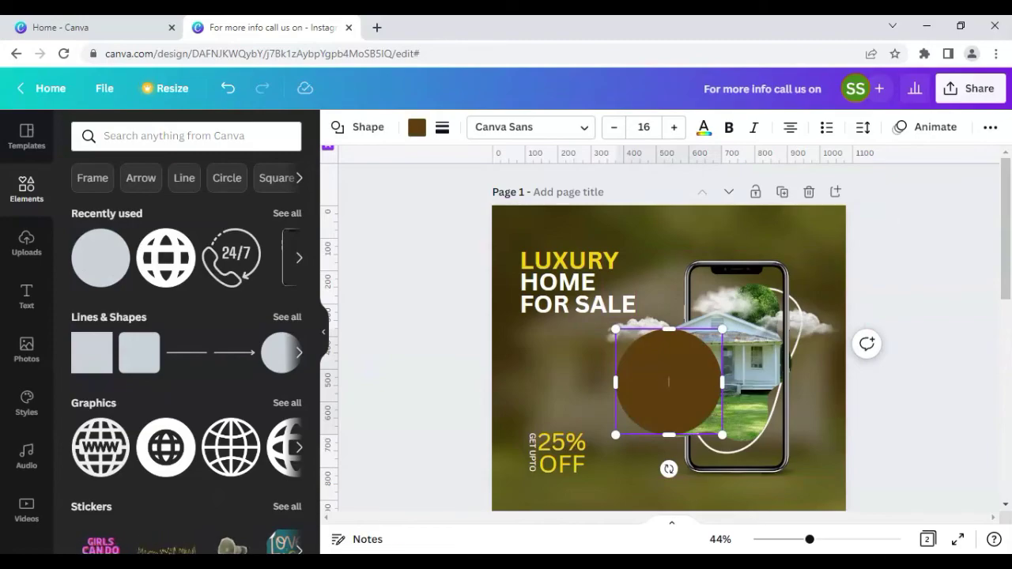
type("COMPANY LOGO")
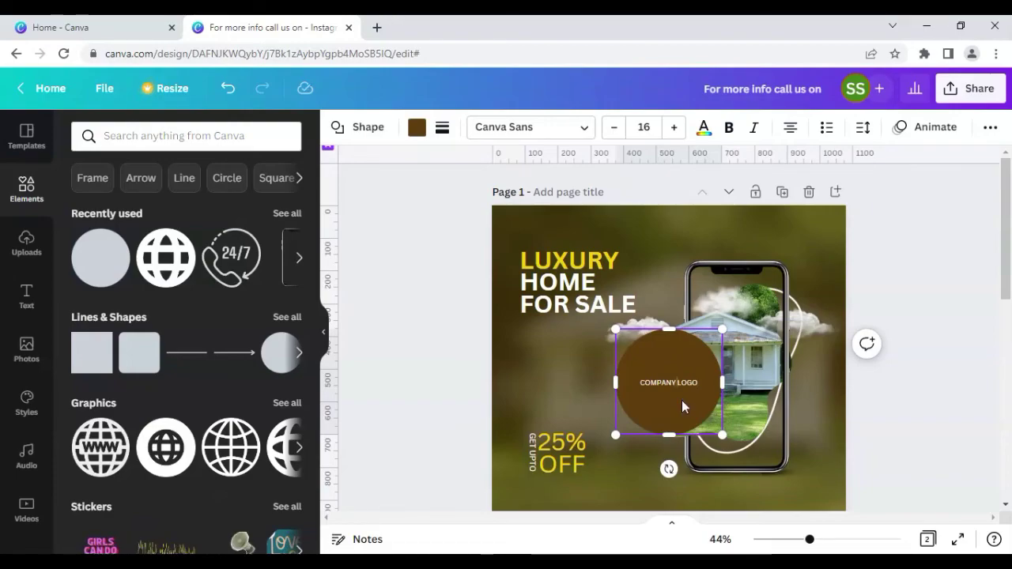
key("Return")
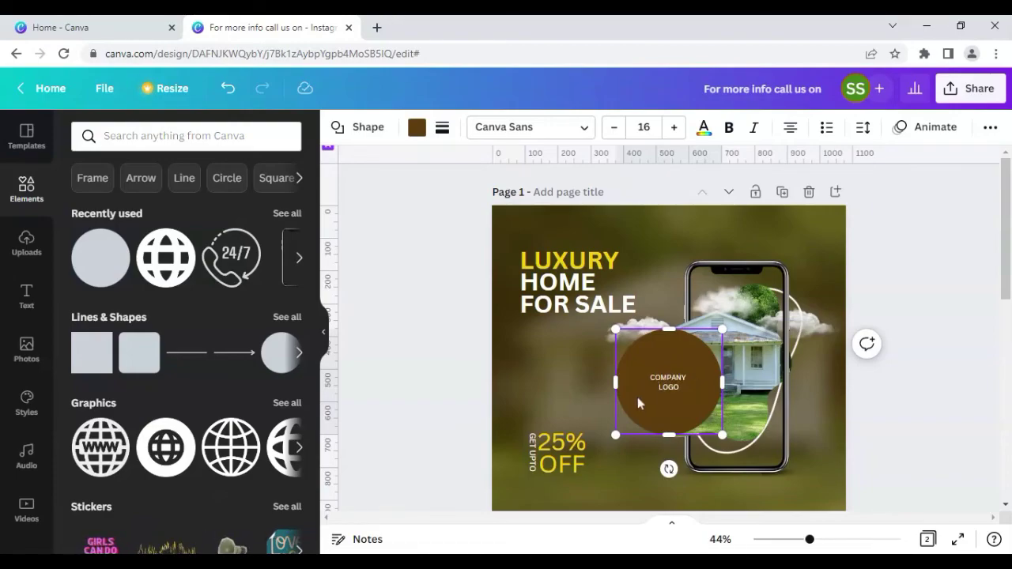
left_click_drag(615, 434, 656, 383)
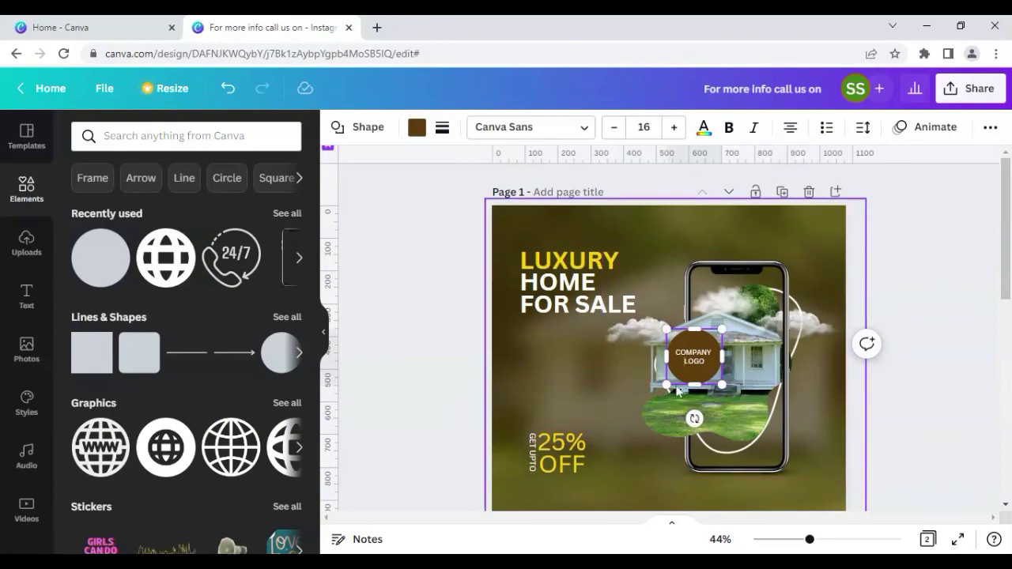
left_click_drag(676, 378, 693, 374)
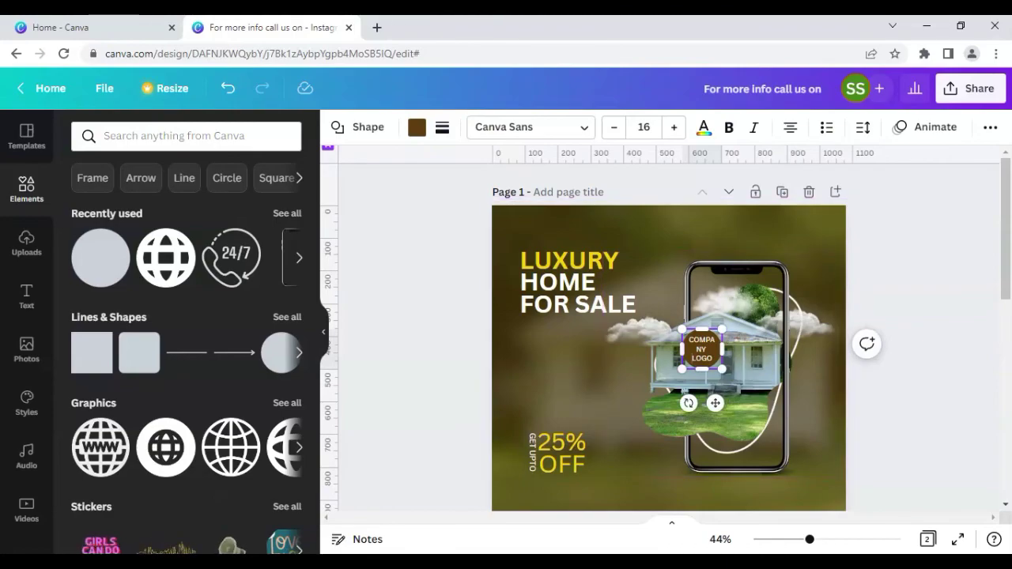
- Set the logo text to size 10 and move the circle to the top-right corner
left_click(643, 127)
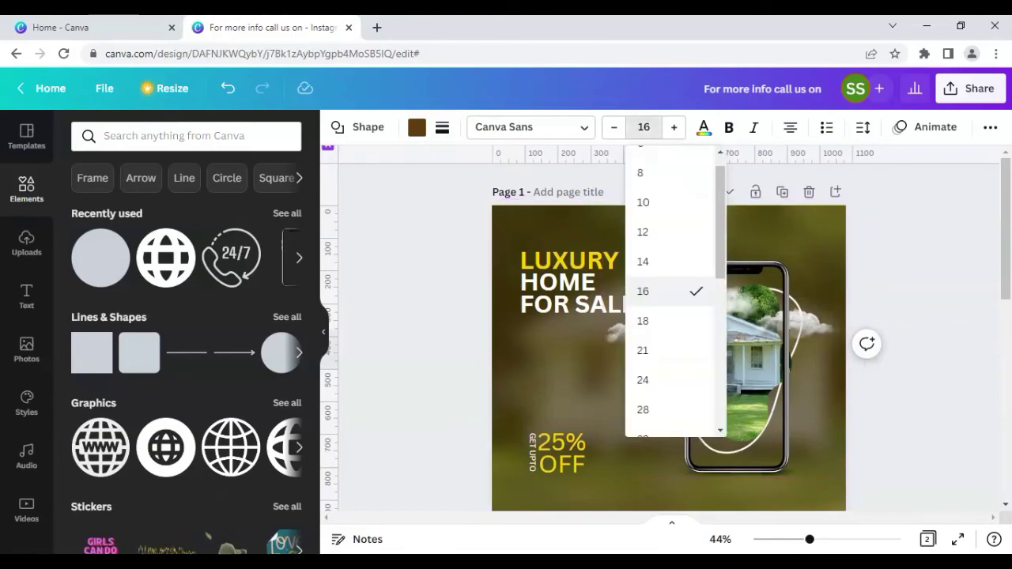
left_click(642, 233)
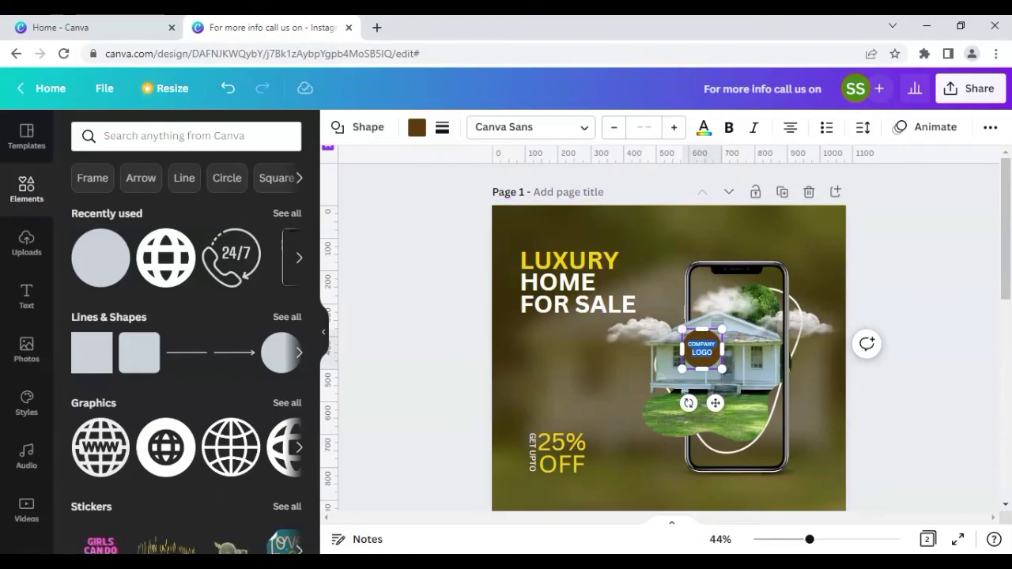
left_click(644, 127)
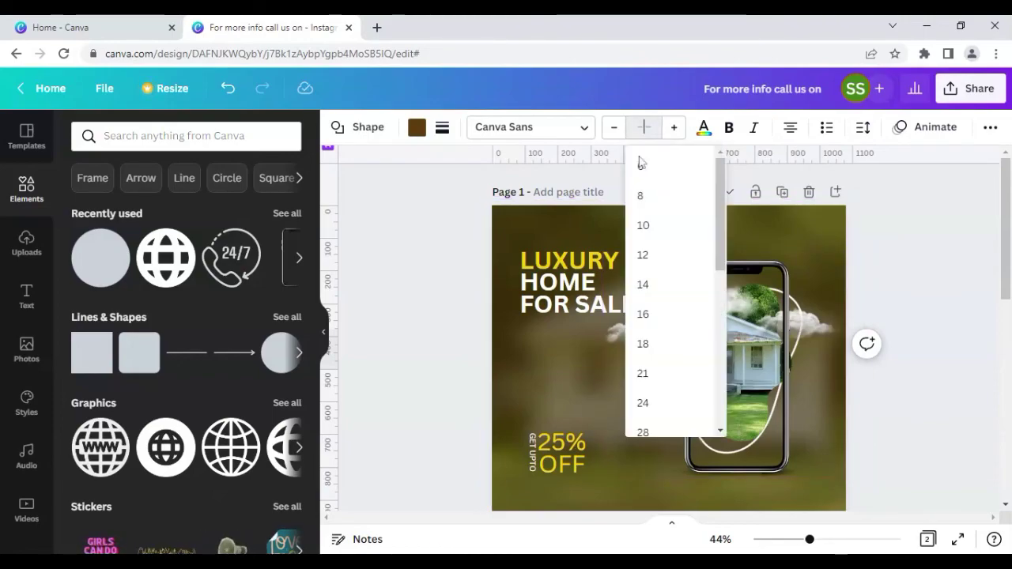
left_click(645, 285)
left_click_drag(685, 342, 709, 360)
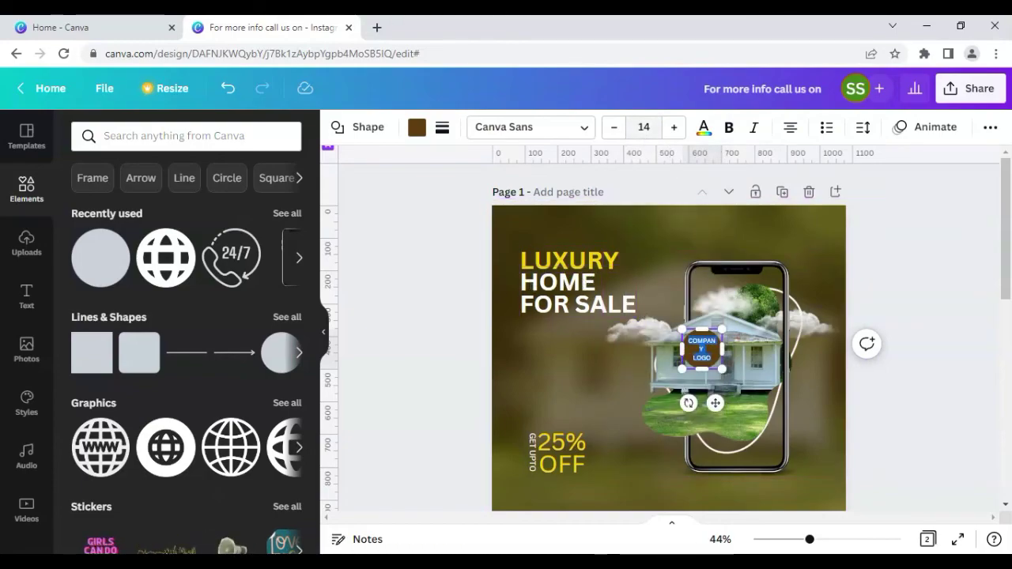
left_click(643, 126)
left_click(644, 226)
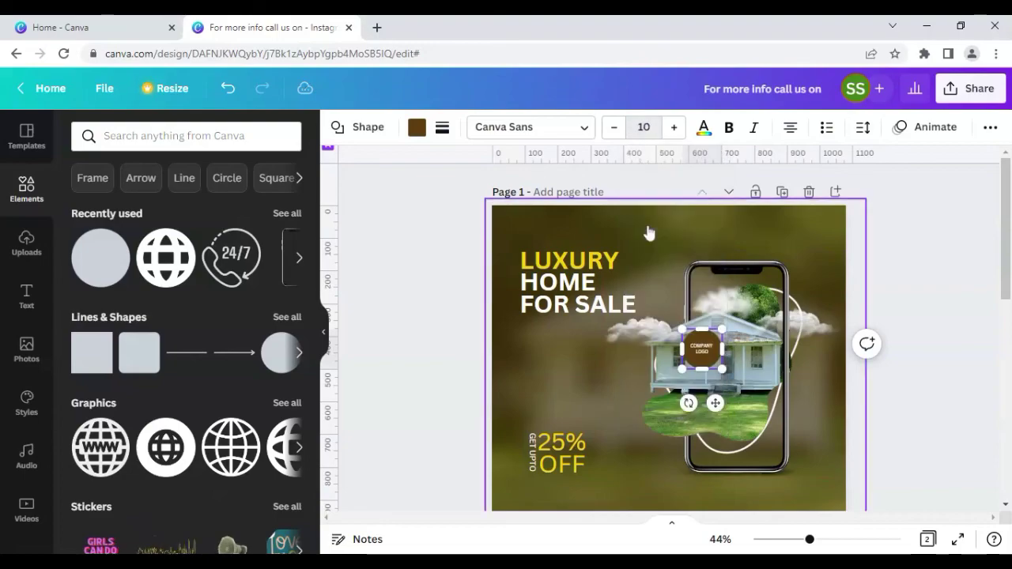
left_click(466, 304)
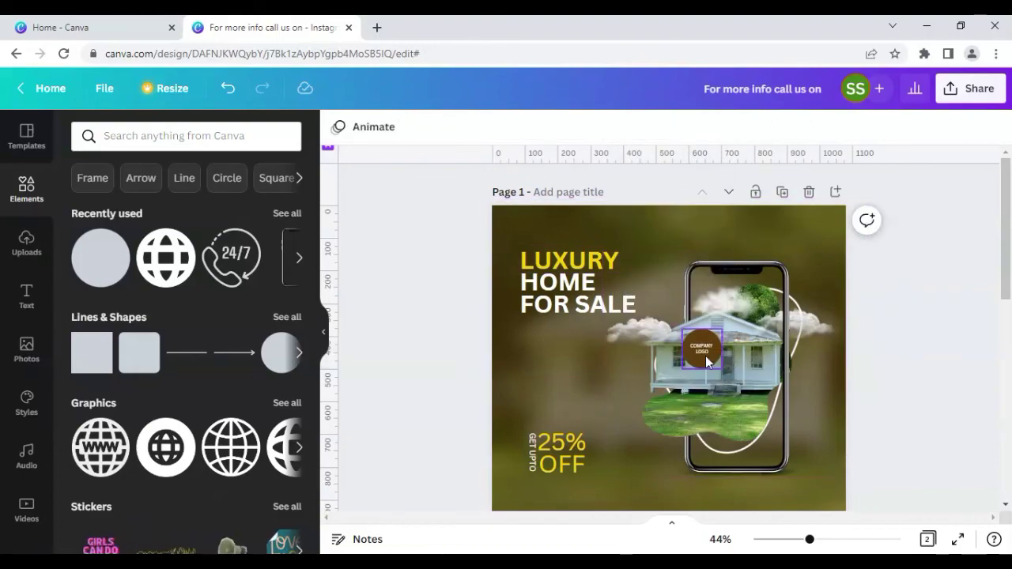
left_click(705, 355)
left_click_drag(705, 355, 809, 231)
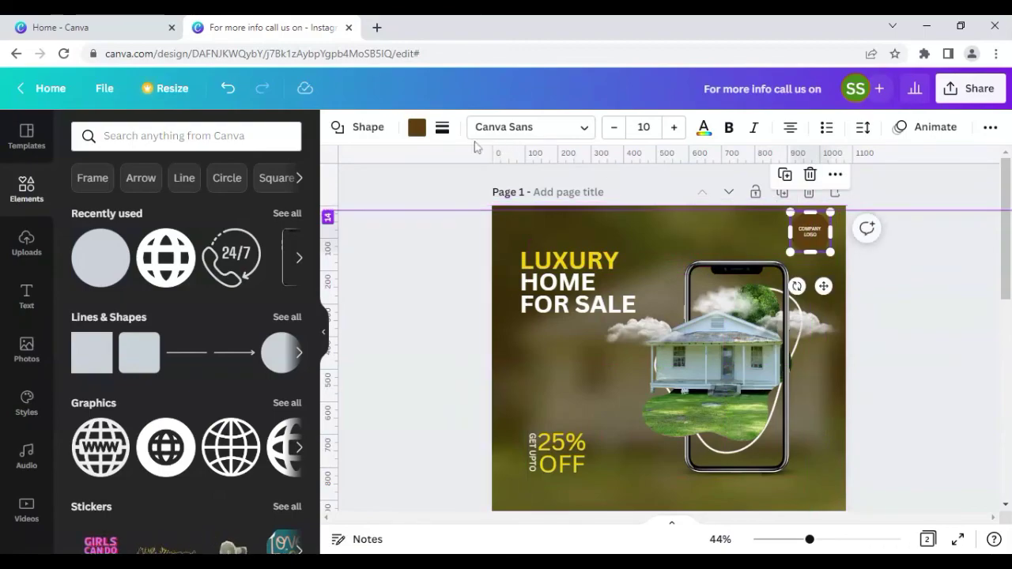
- Change the COMPANY LOGO circle's fill from brown to the deep purple Default Colours swatch
left_click(416, 127)
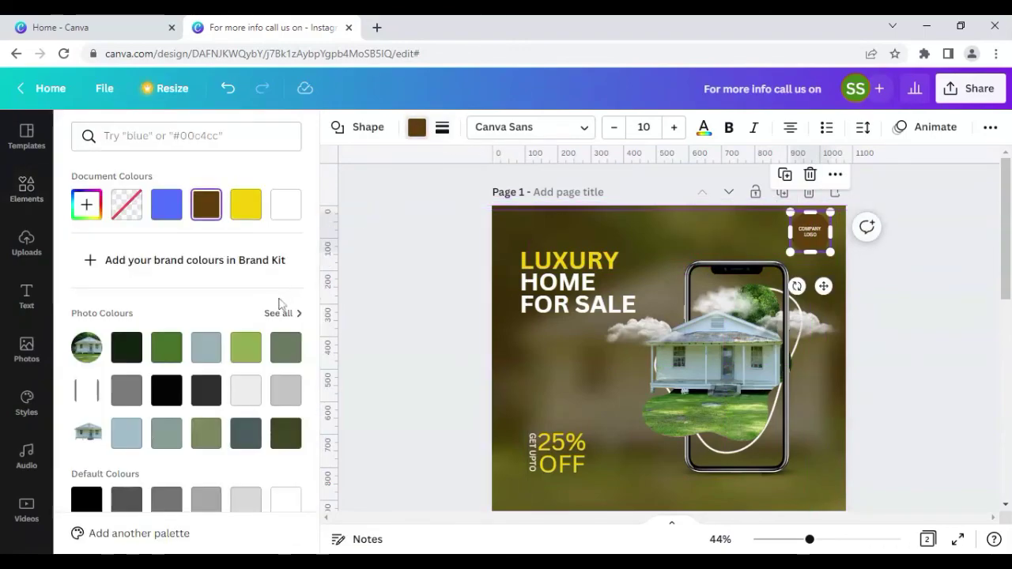
left_click(245, 205)
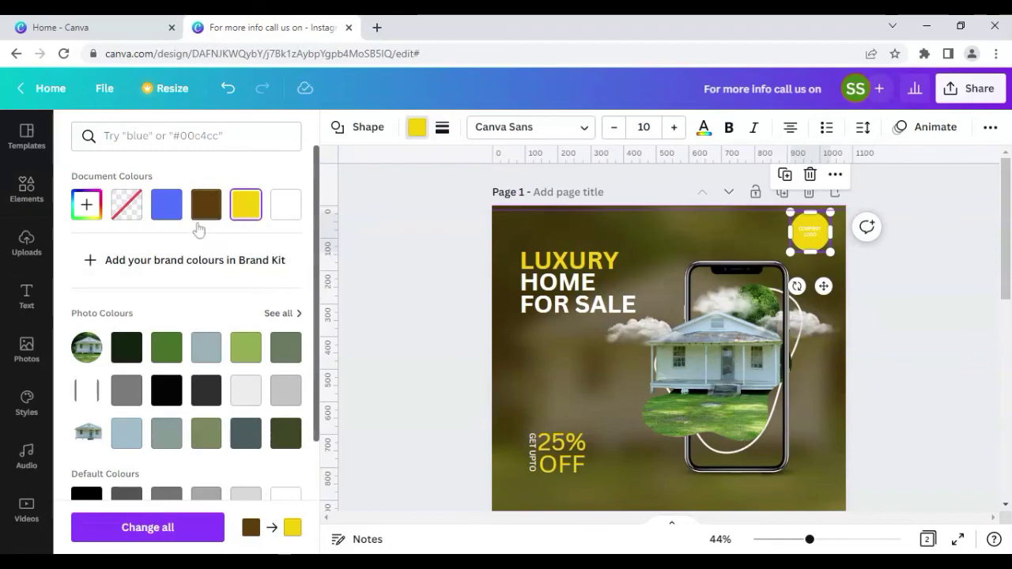
scroll(210, 437, "down", 3)
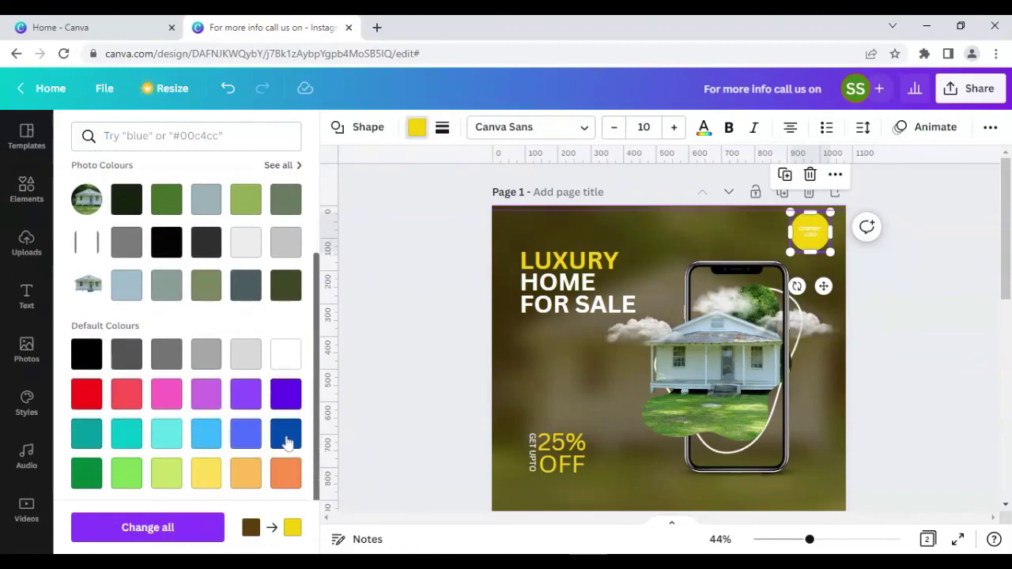
left_click(285, 393)
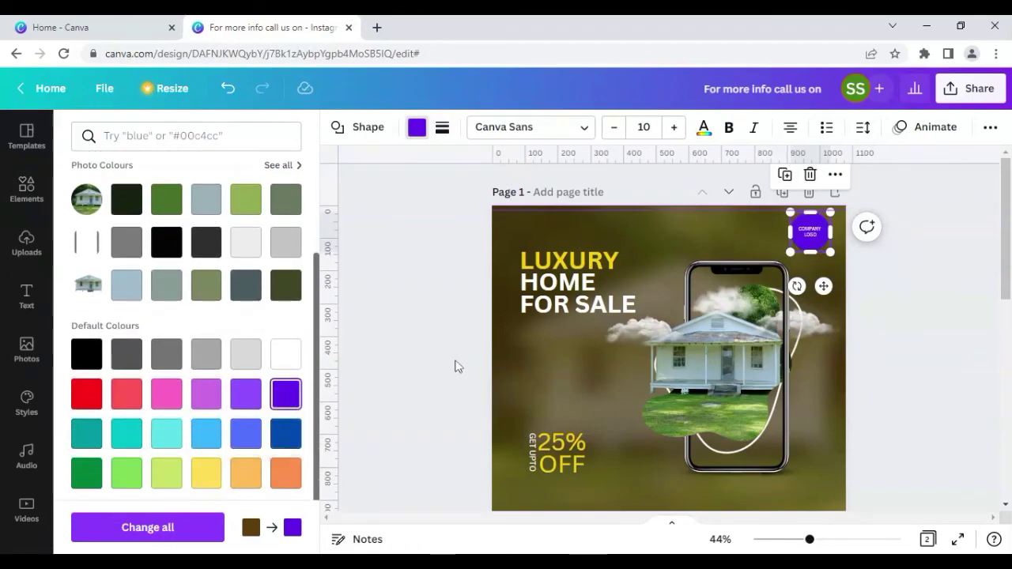
left_click(399, 345)
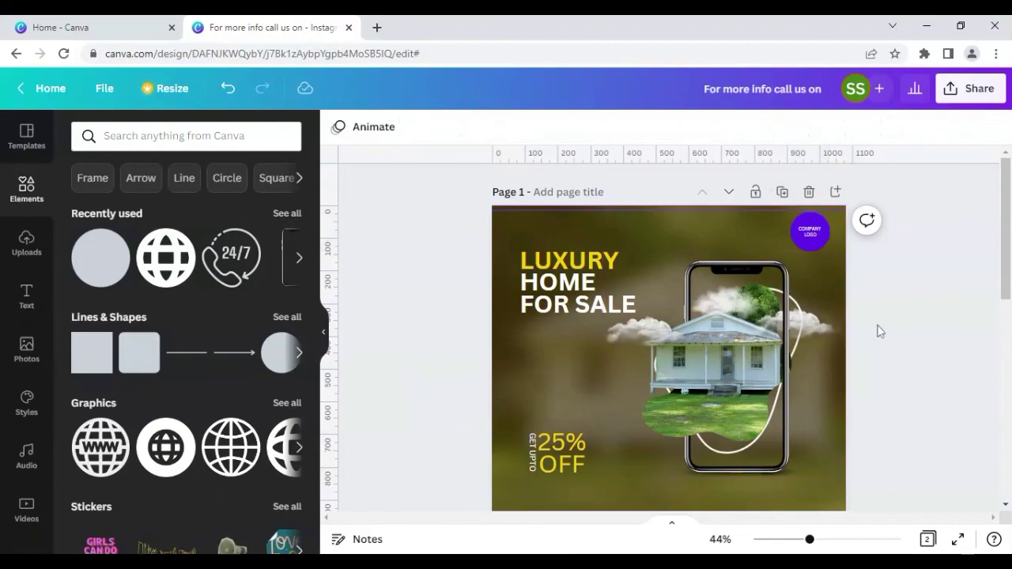
- Zoom out to 33% and remove Page 2, leaving only the finished post
scroll(885, 333, "down", 2)
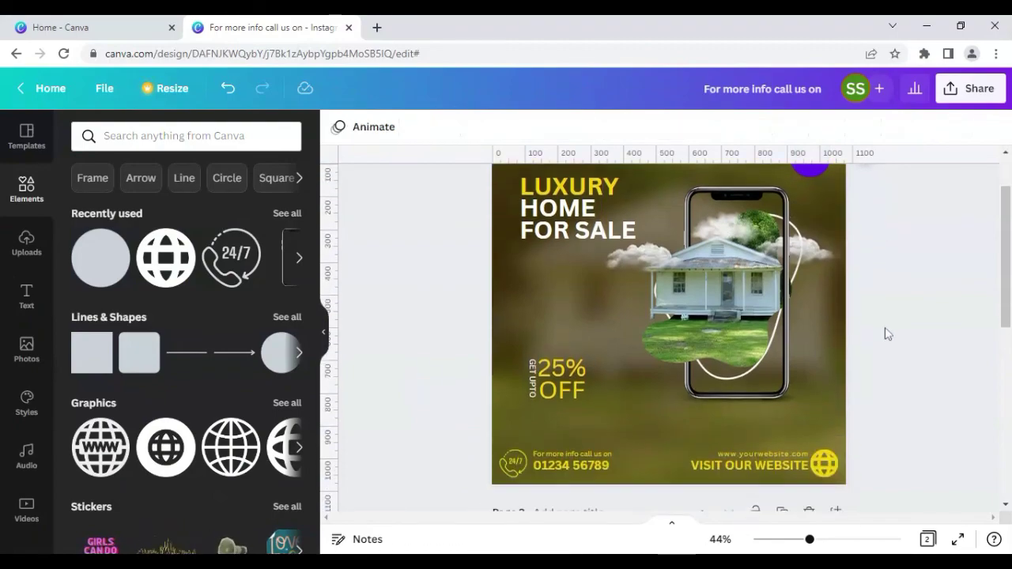
scroll(885, 333, "up", 2)
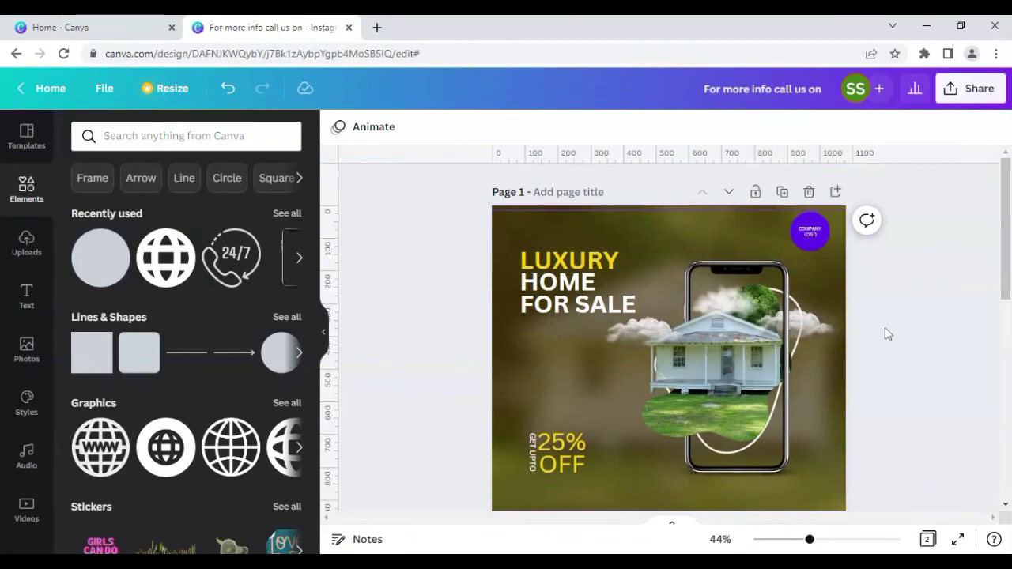
scroll(888, 333, "down", 2)
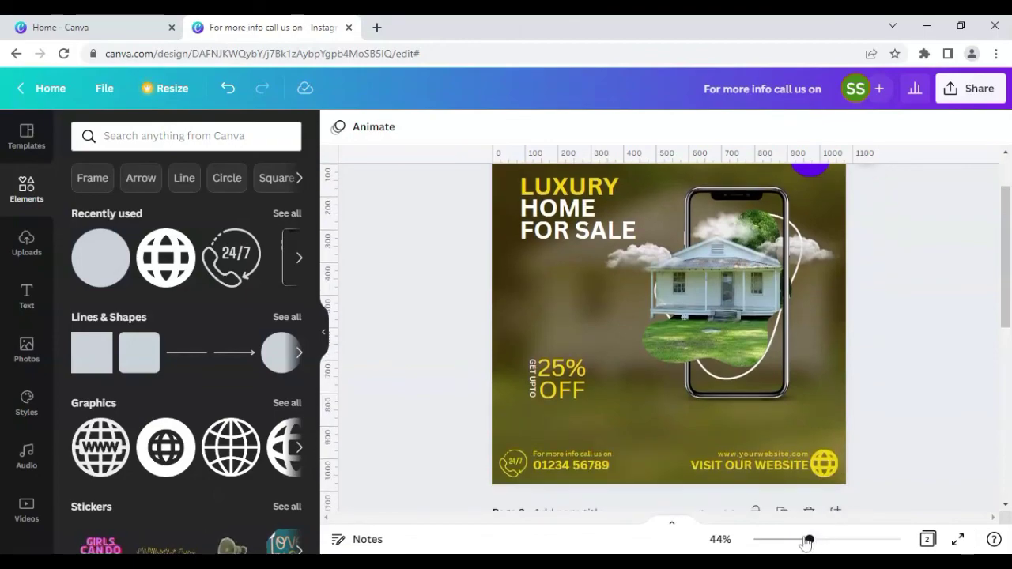
left_click_drag(806, 540, 800, 541)
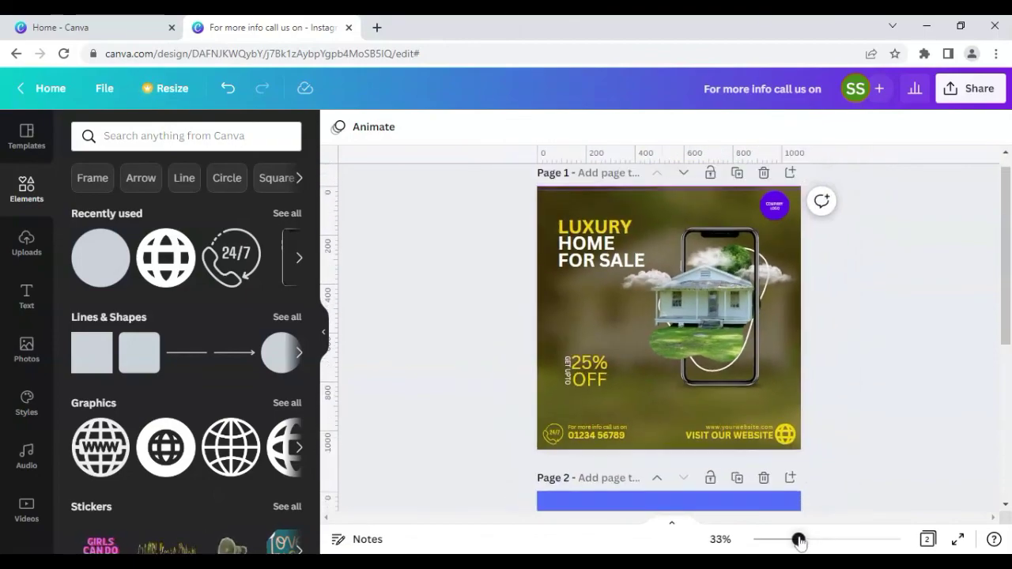
left_click(763, 479)
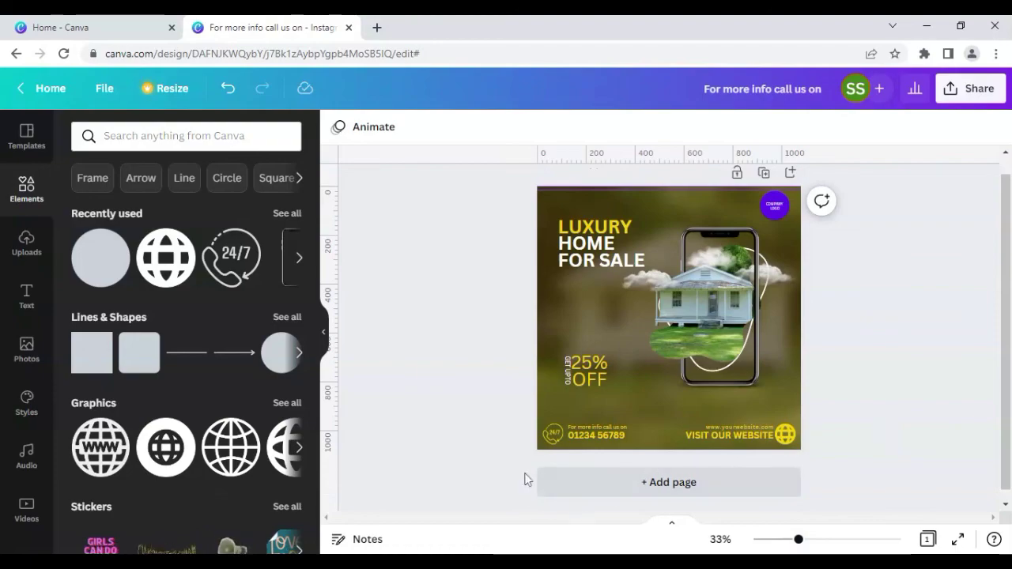